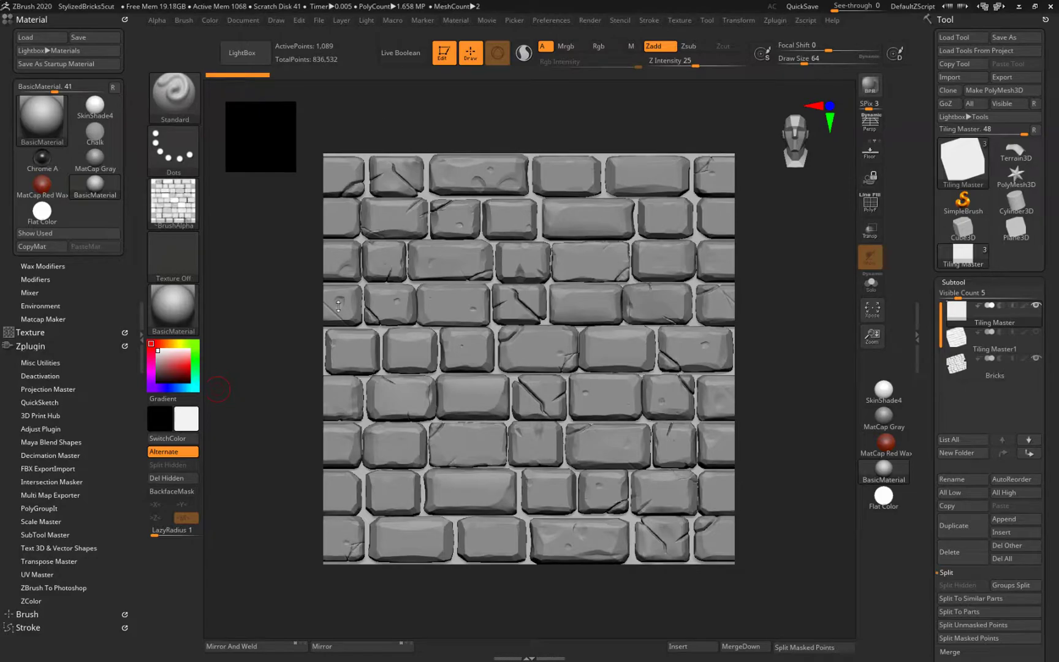
- Grab the document's depth as an alpha and export it as Z_height.PSD into the texture folder, replacing the existing file
{"action": "left_click", "coordinate": [174, 201]}
{"action": "left_click", "coordinate": [513, 419]}
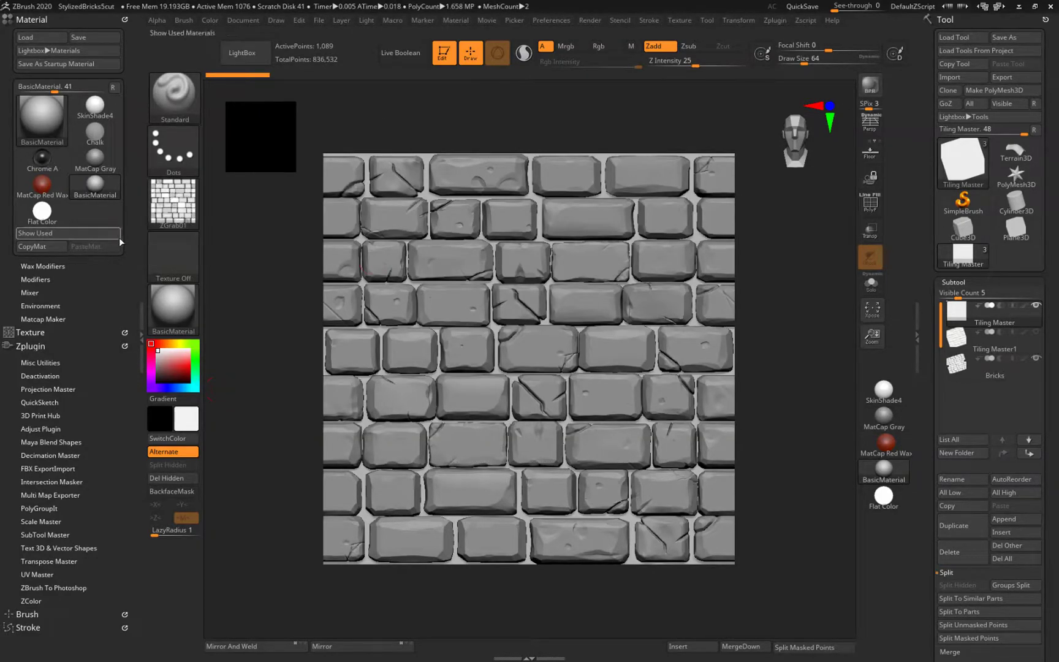
{"action": "left_click", "coordinate": [189, 212]}
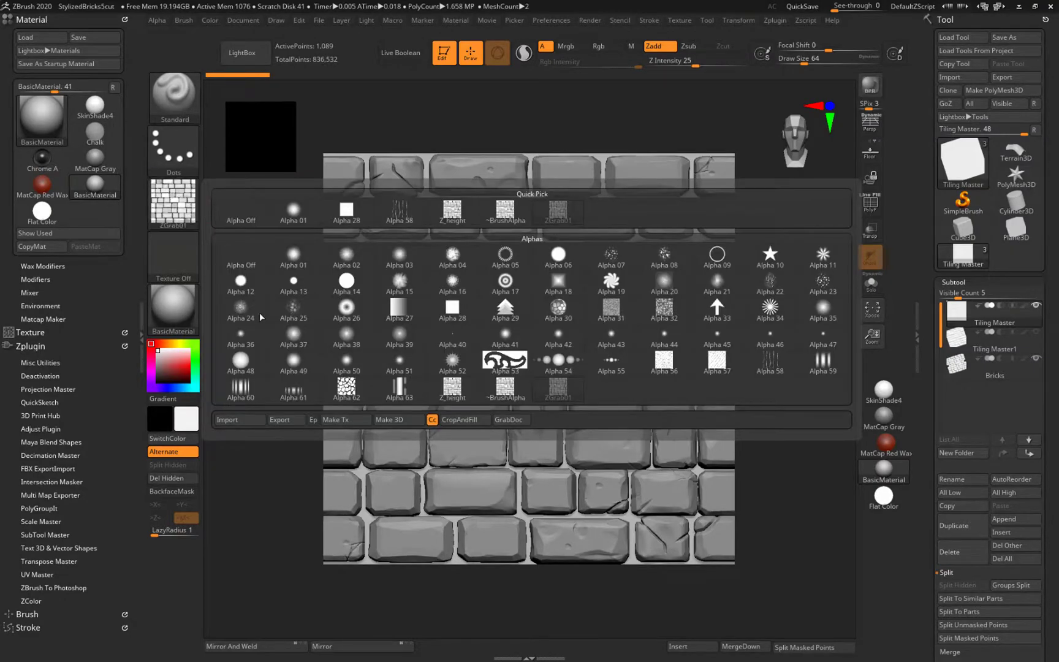
{"action": "left_click", "coordinate": [287, 421]}
{"action": "left_click", "coordinate": [535, 287]}
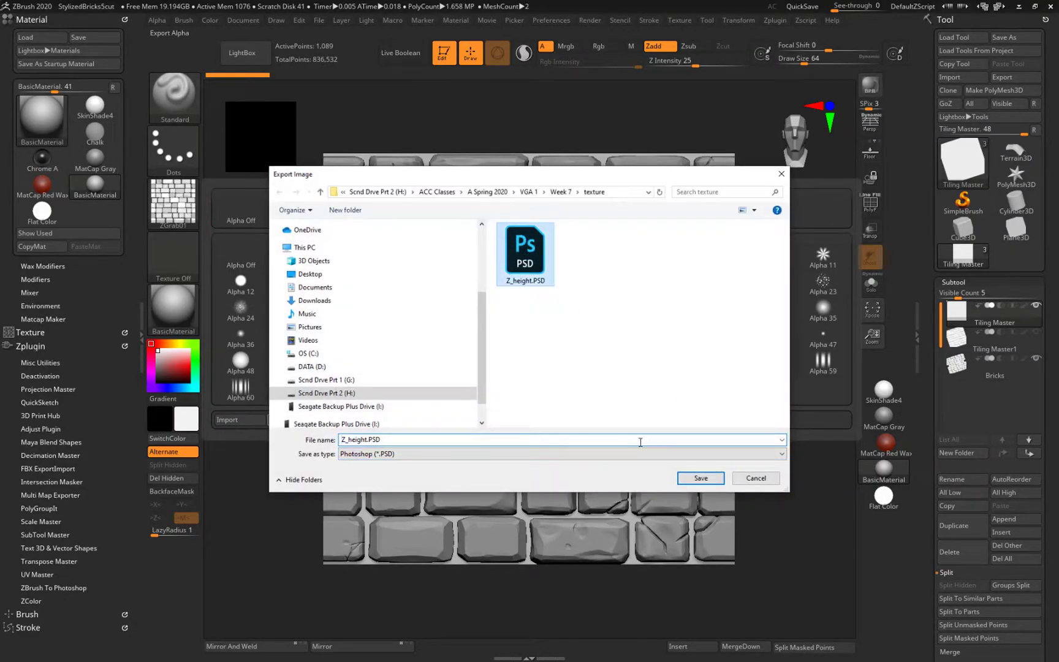
{"action": "left_click", "coordinate": [701, 479]}
{"action": "left_click", "coordinate": [561, 339]}
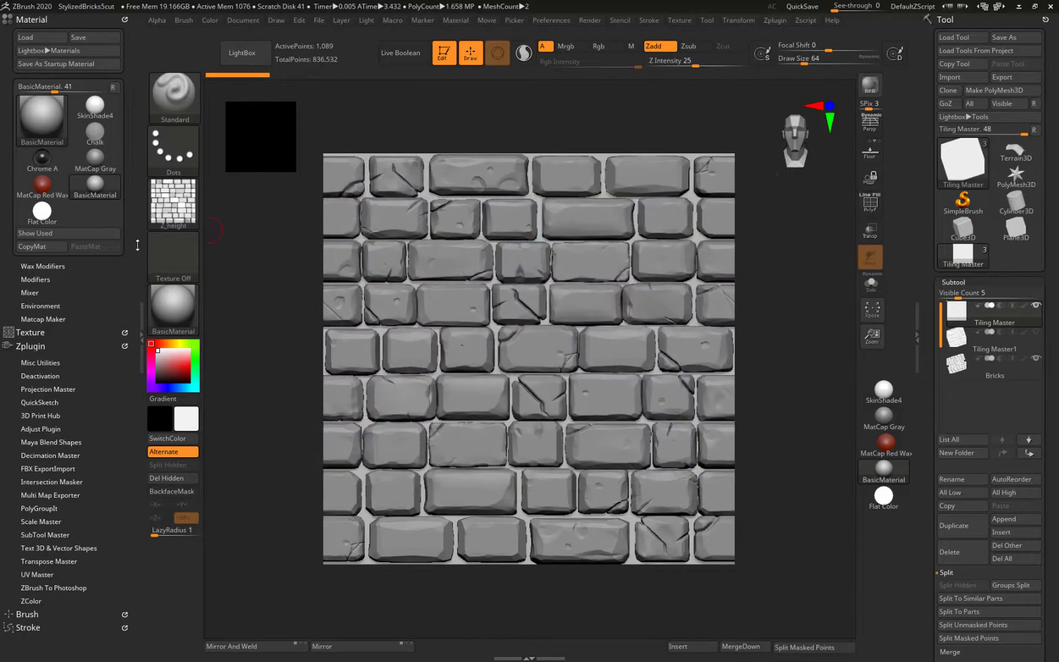
- Switch the brick wall's material to NormalRGBMat and turn the alpha off
{"action": "left_click", "coordinate": [181, 310]}
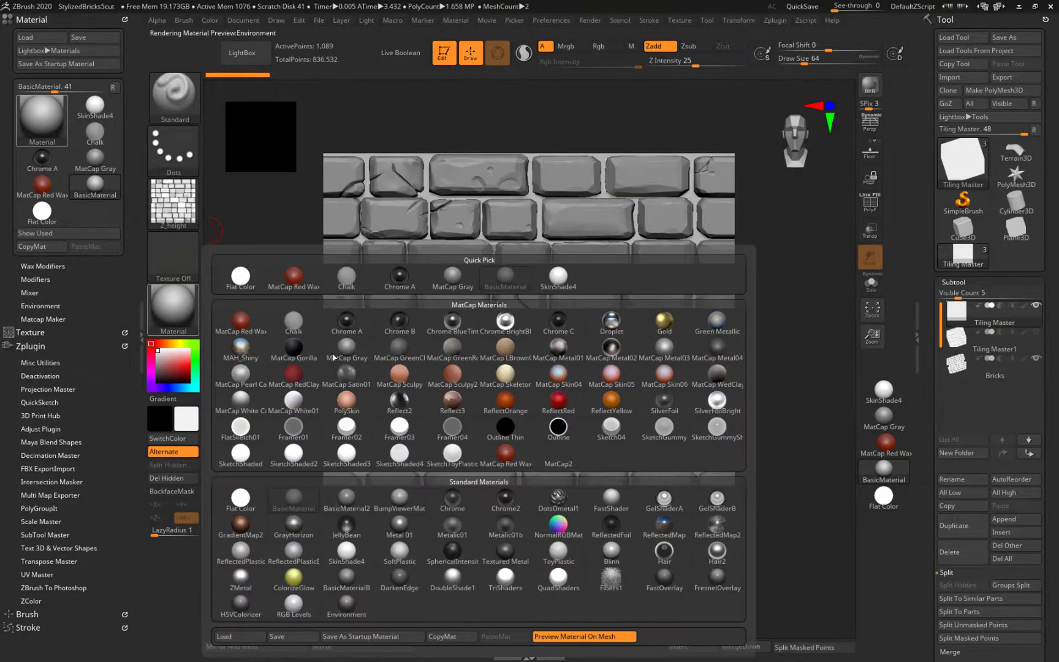
{"action": "left_click", "coordinate": [558, 524]}
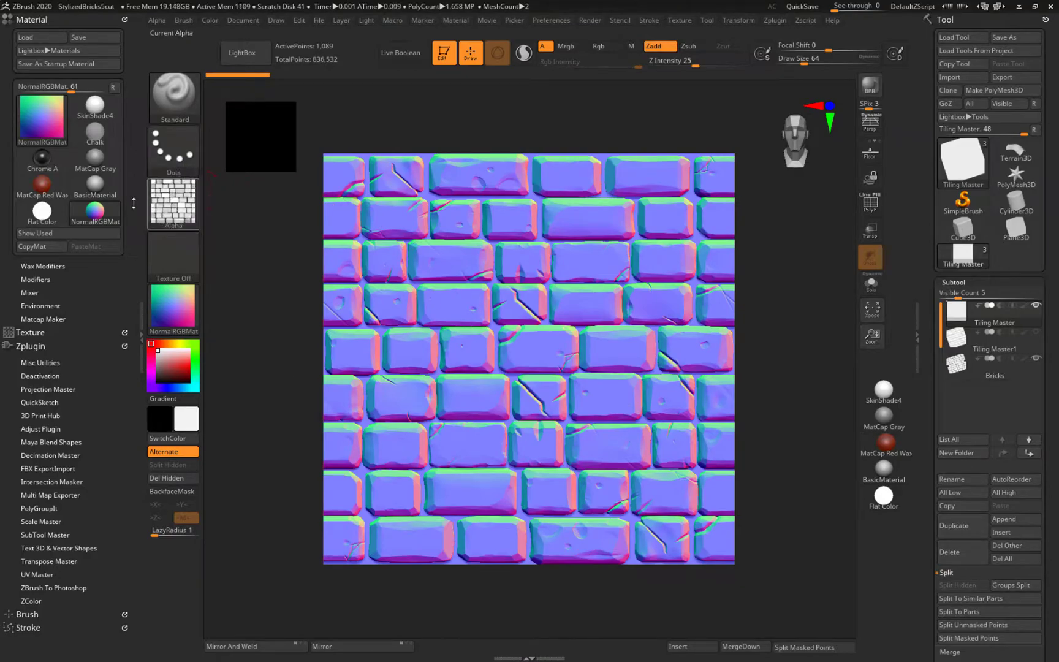
{"action": "left_click", "coordinate": [174, 206]}
{"action": "left_click", "coordinate": [242, 212]}
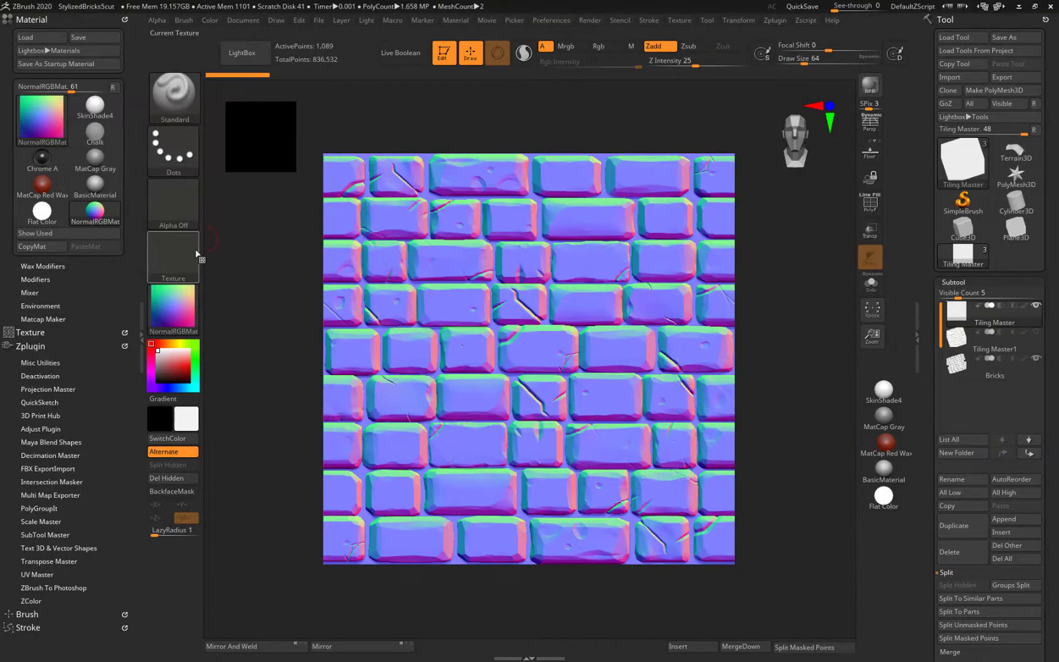
- Grab the document as a texture and export it as Z_normal.PSD into the texture folder
{"action": "left_click", "coordinate": [179, 251]}
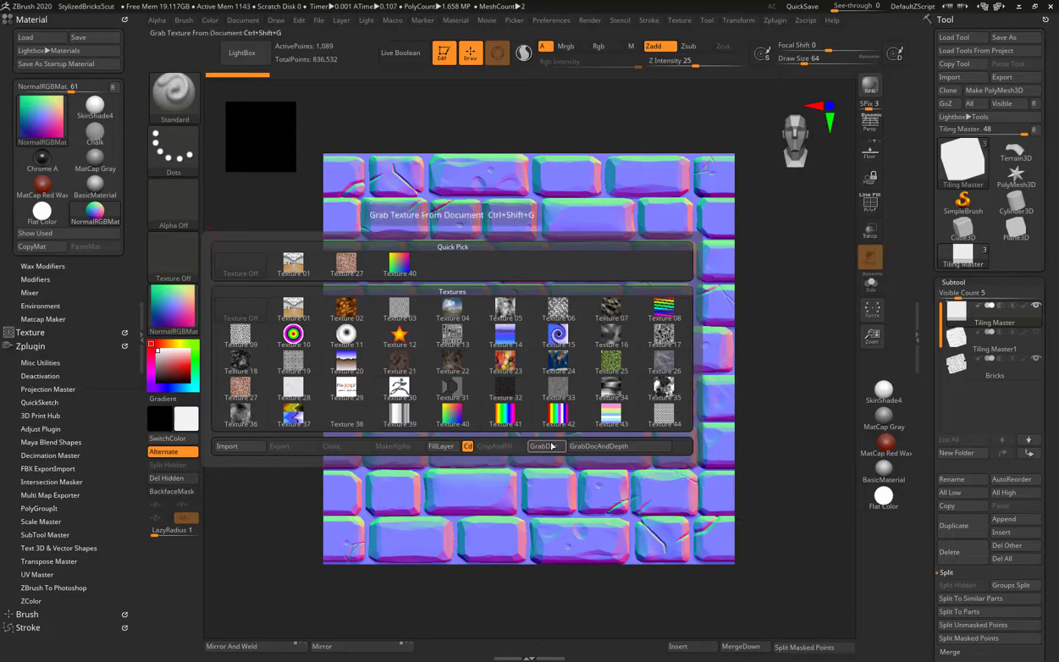
{"action": "left_click", "coordinate": [544, 446]}
{"action": "left_click", "coordinate": [174, 252]}
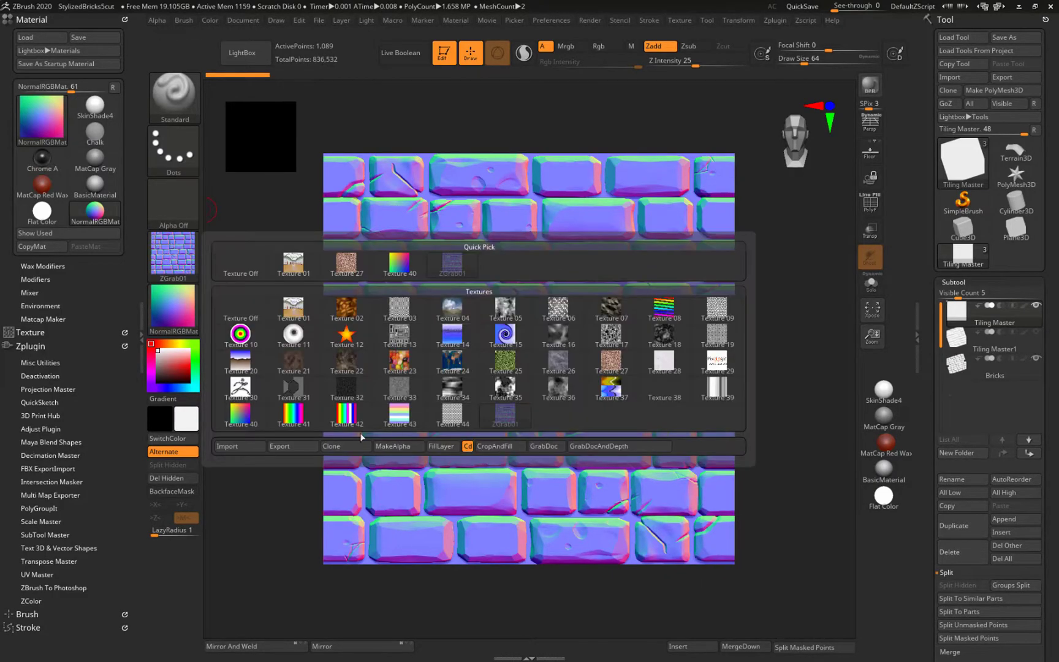
{"action": "left_click", "coordinate": [286, 449]}
{"action": "left_click", "coordinate": [525, 251]}
{"action": "left_click", "coordinate": [358, 439]}
{"action": "double_click", "coordinate": [349, 440]}
{"action": "left_click", "coordinate": [349, 440]}
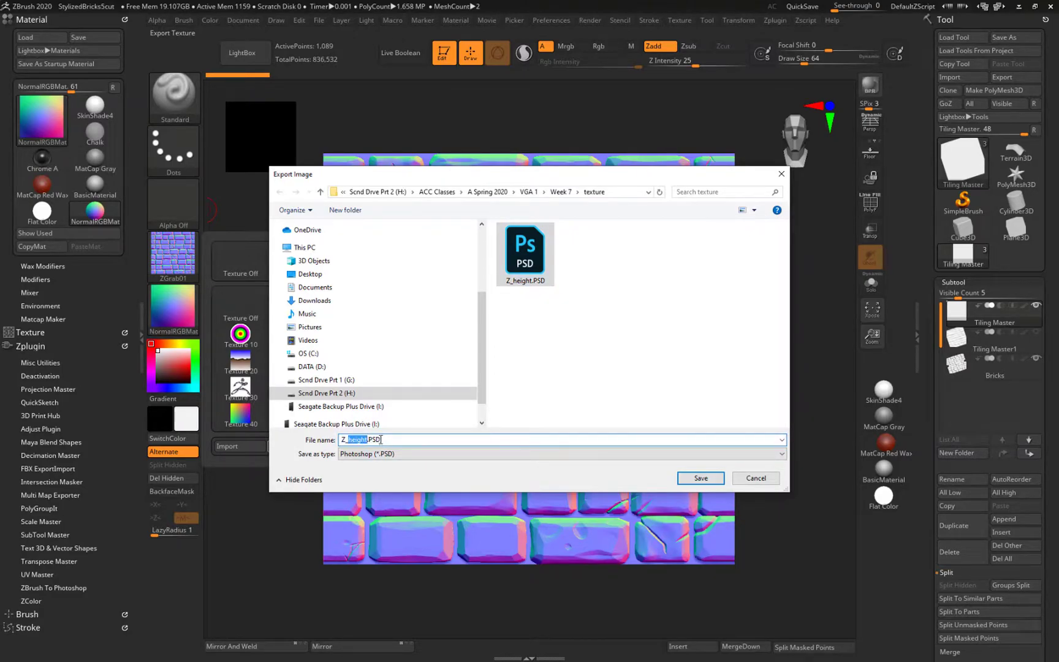
{"action": "type", "text": "normal"}
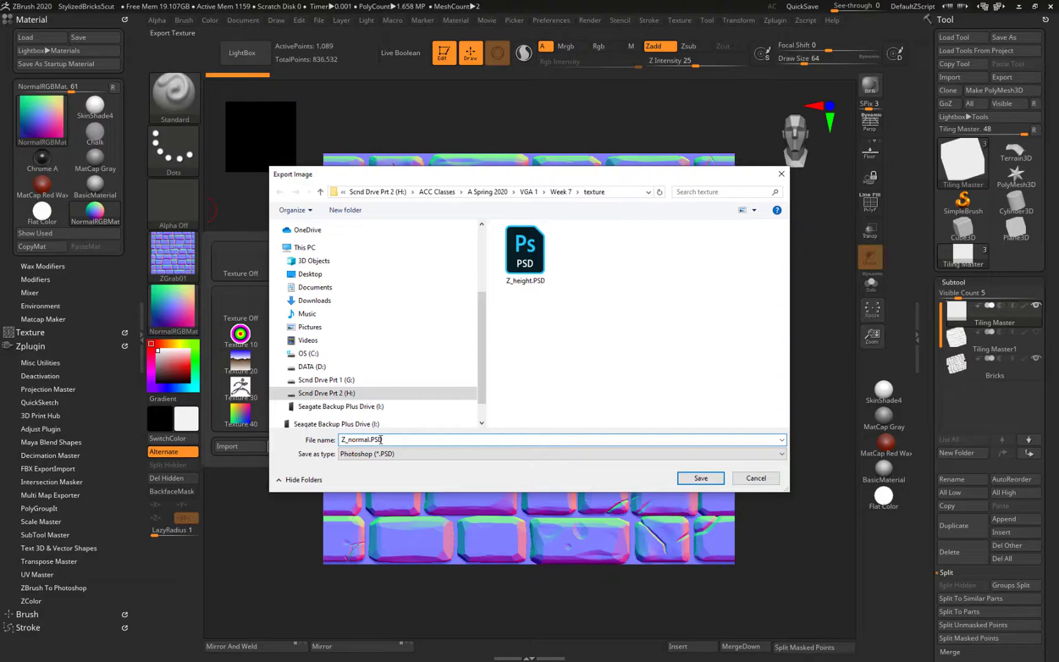
{"action": "key", "text": "Return"}
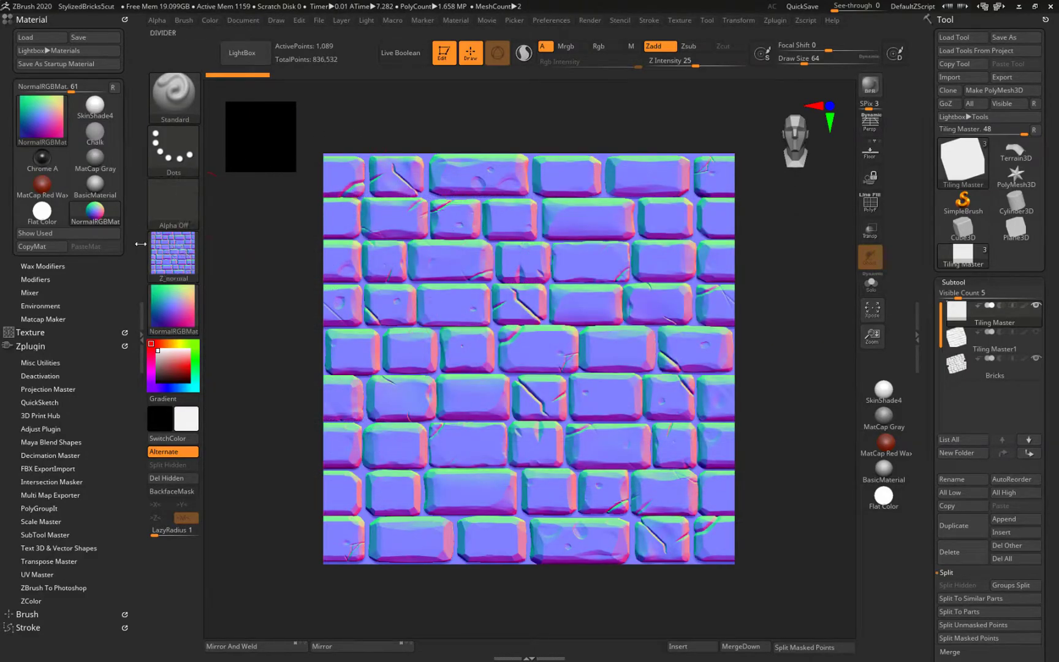
- Turn the current texture off and switch the material to Flat Color
{"action": "left_click", "coordinate": [173, 253]}
{"action": "left_click", "coordinate": [241, 258]}
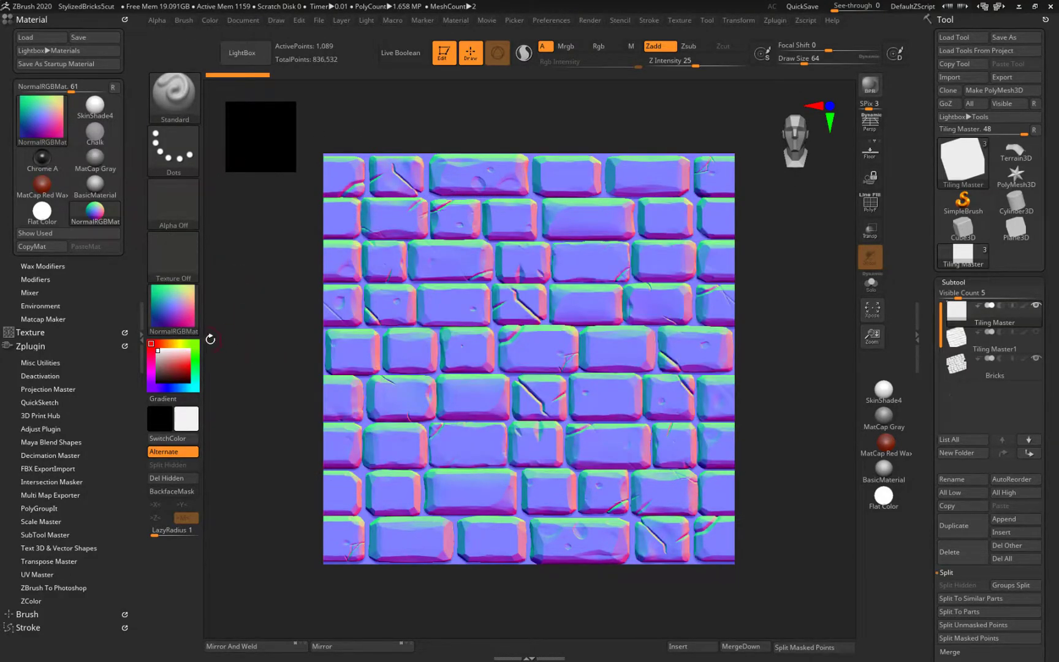
{"action": "left_click", "coordinate": [173, 306]}
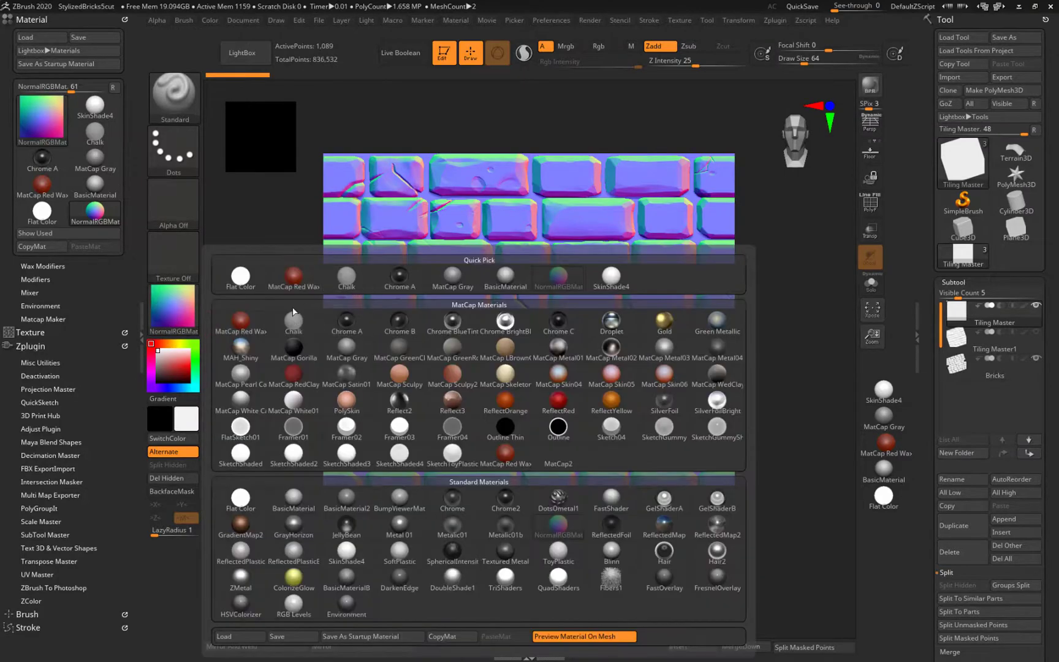
{"action": "left_click", "coordinate": [240, 276]}
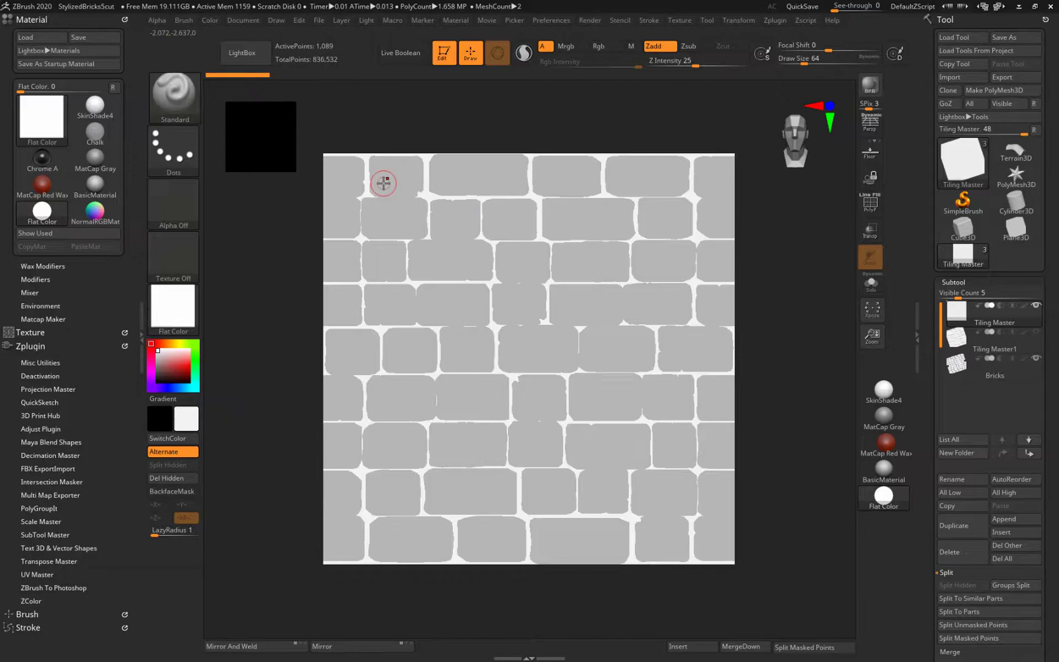
- Set the main colour to bright green (R 18, G 255, B 64) and fill the Tiling Master subtool with it
{"action": "left_click", "coordinate": [196, 358]}
{"action": "left_click", "coordinate": [191, 358]}
{"action": "left_click", "coordinate": [198, 358]}
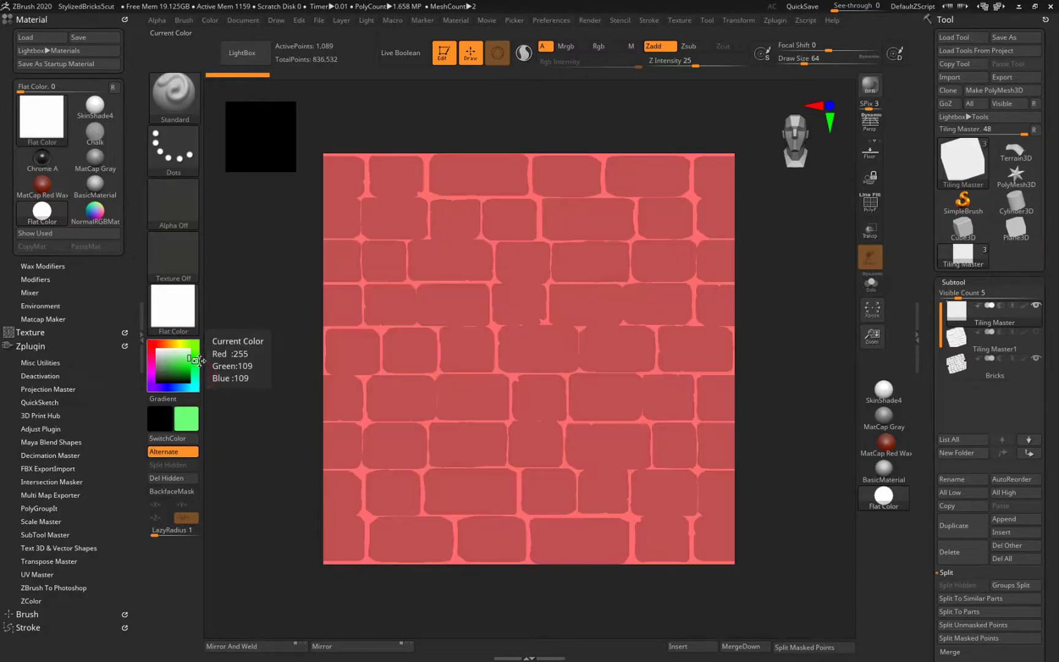
{"action": "left_click", "coordinate": [195, 359]}
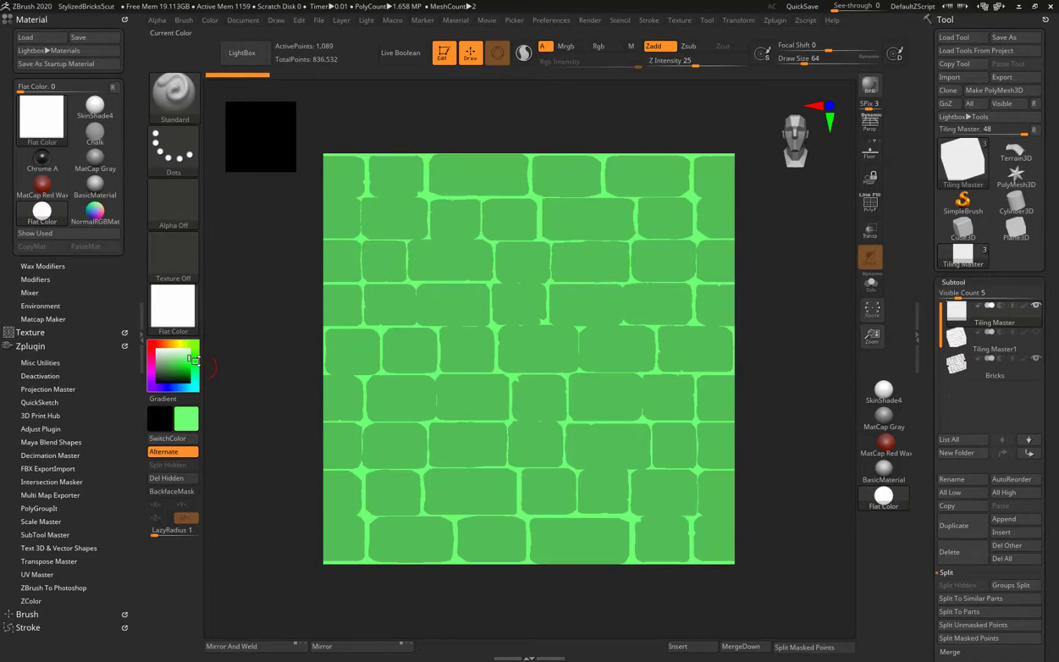
{"action": "left_click_drag", "start_coordinate": [194, 361], "coordinate": [192, 362]}
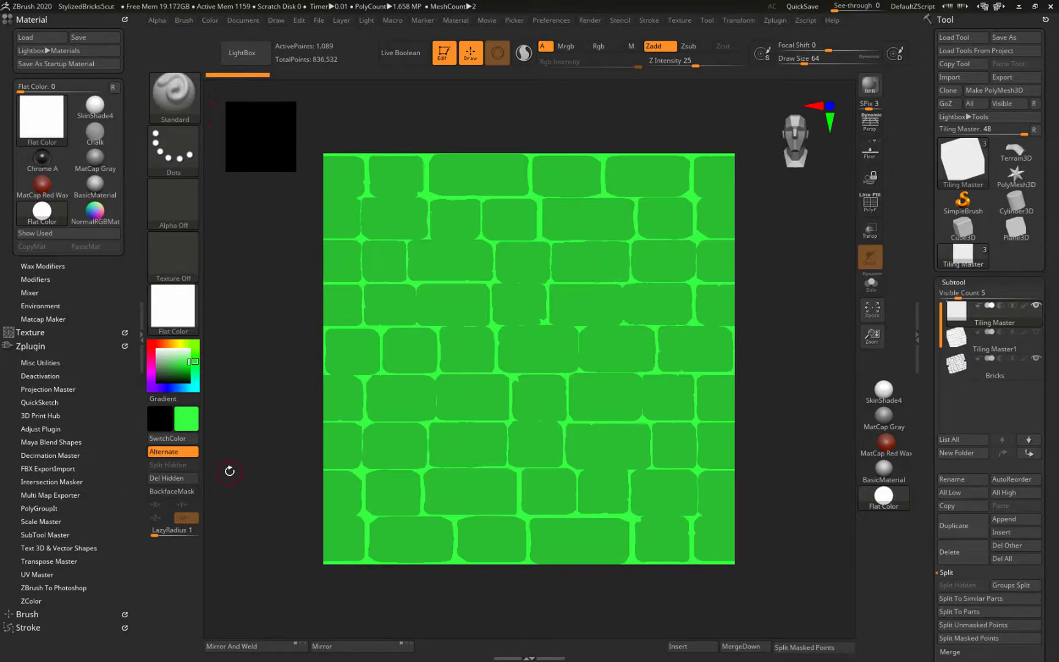
{"action": "left_click", "coordinate": [186, 419]}
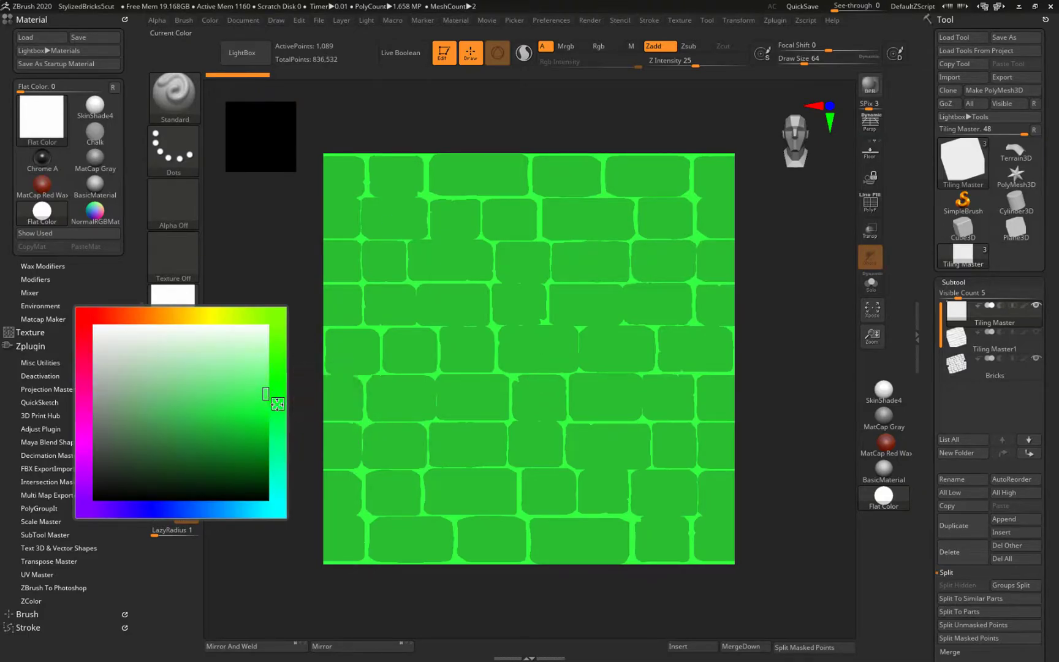
{"action": "left_click_drag", "start_coordinate": [264, 393], "coordinate": [273, 406]}
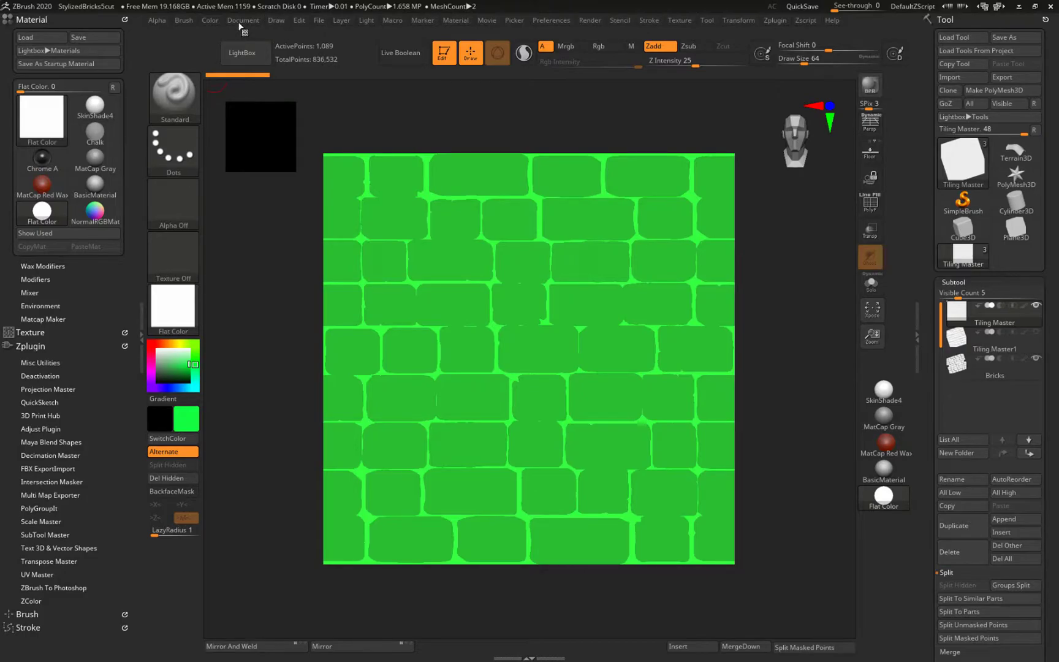
{"action": "left_click", "coordinate": [209, 24]}
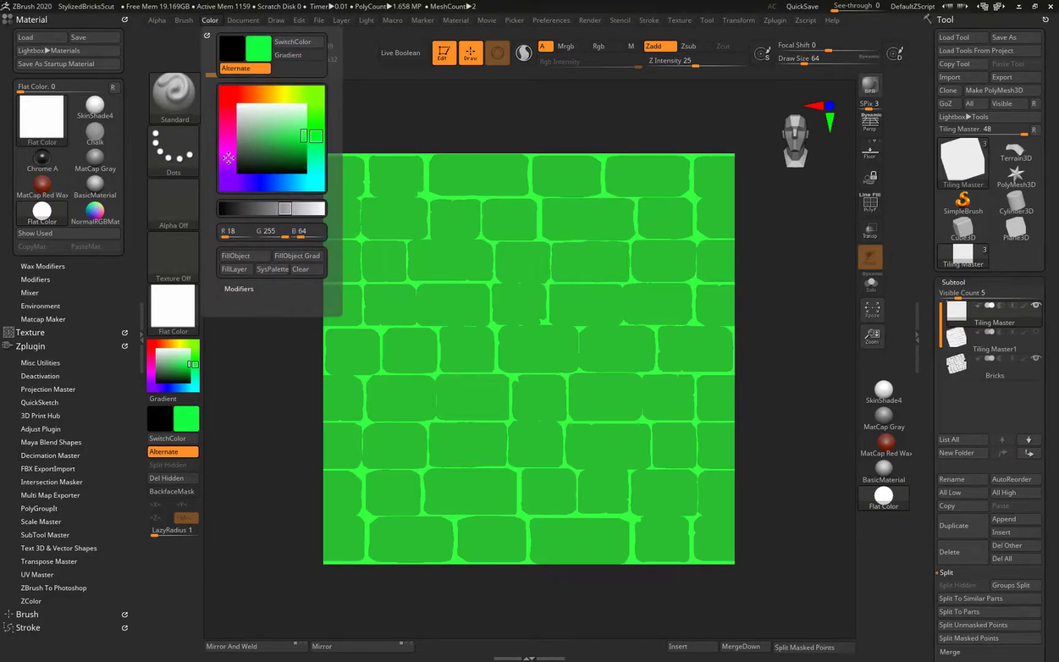
{"action": "left_click", "coordinate": [244, 256]}
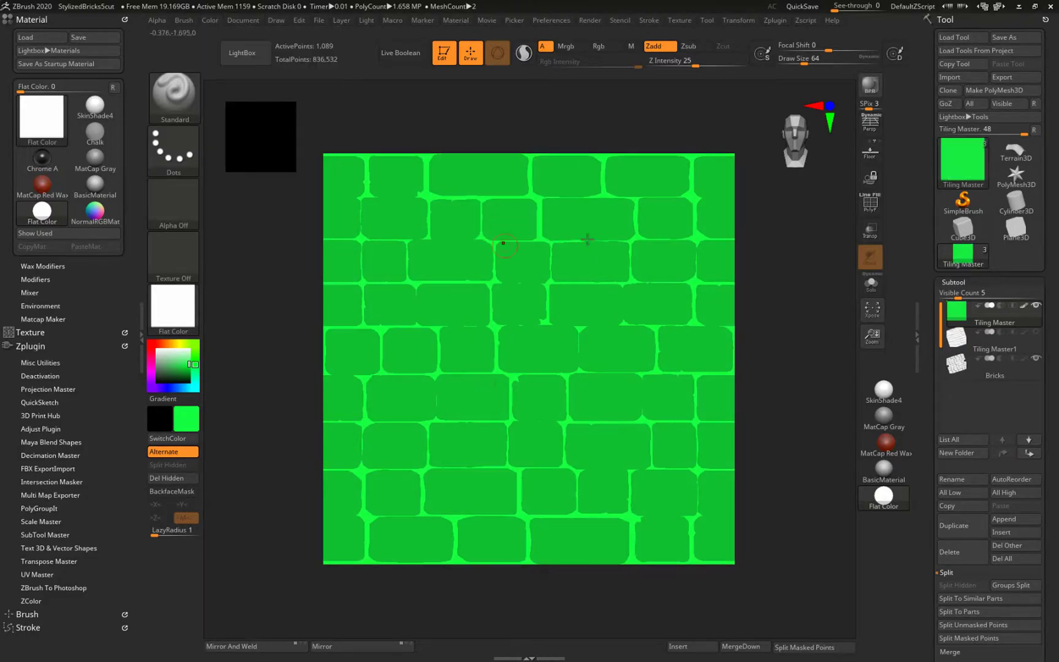
- Fill the Bricks subtool with blue (R 20, G 52, B 255) and grab the document as a texture
{"action": "left_click", "coordinate": [1024, 377]}
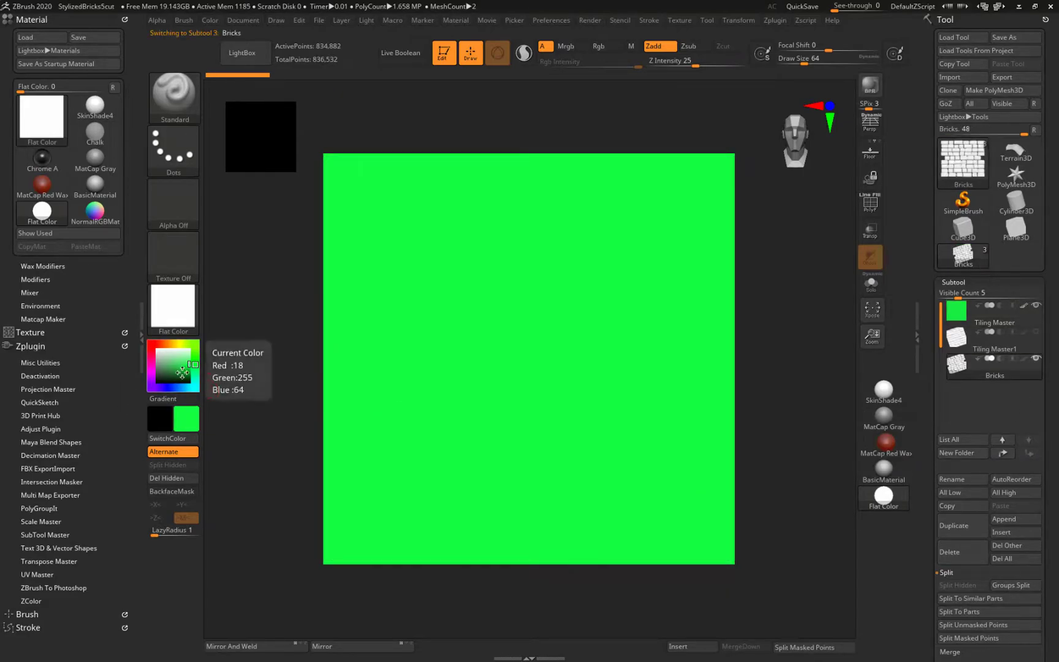
{"action": "left_click", "coordinate": [171, 388]}
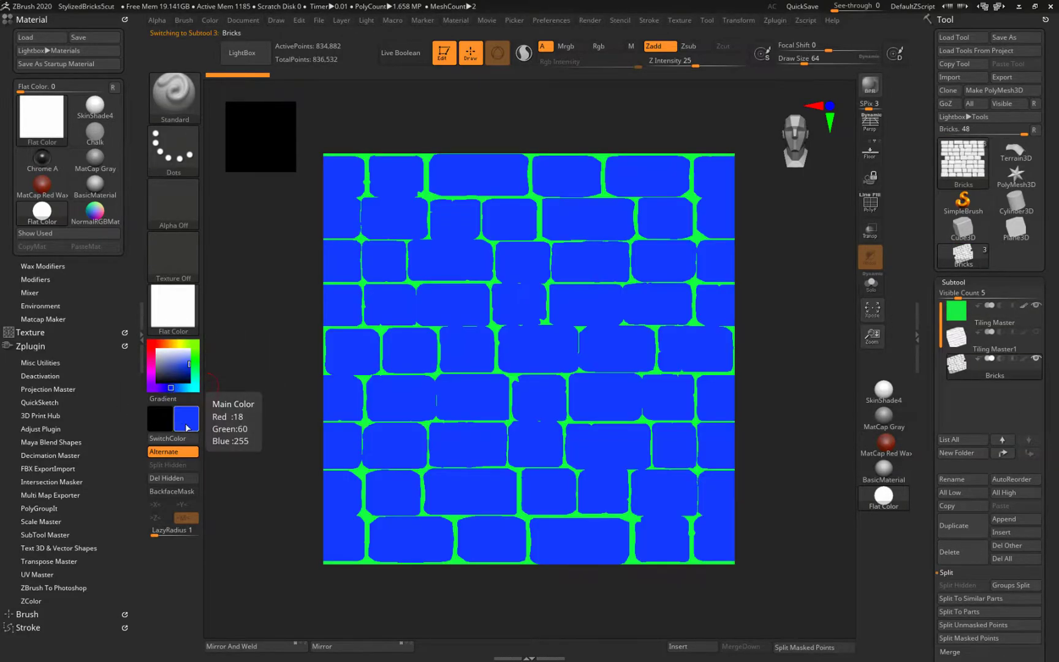
{"action": "left_click", "coordinate": [192, 420]}
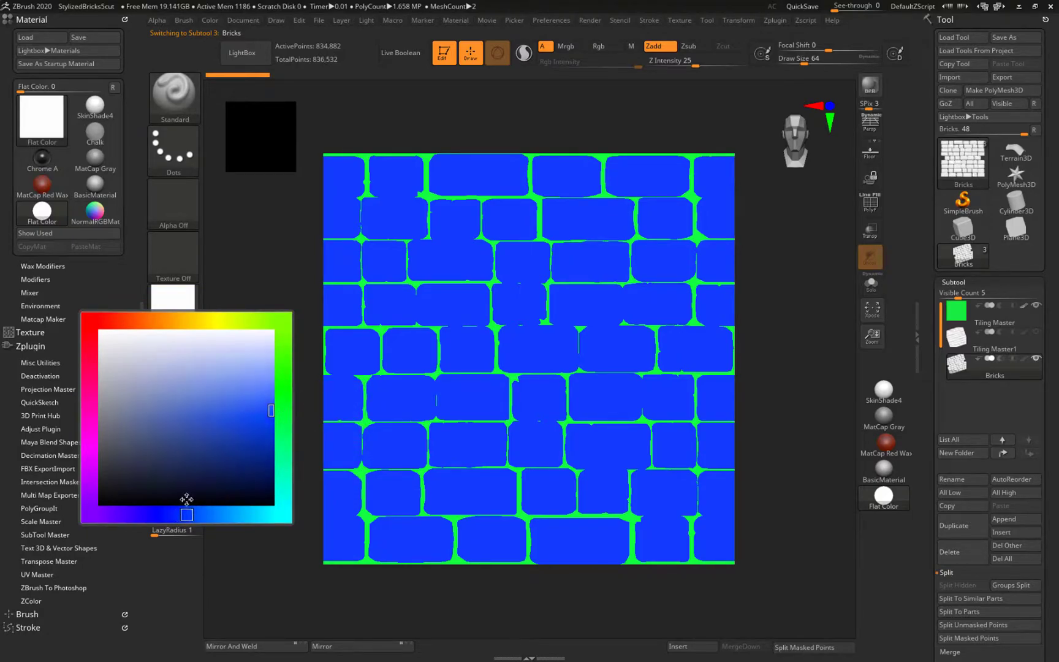
{"action": "left_click_drag", "start_coordinate": [179, 503], "coordinate": [172, 507]}
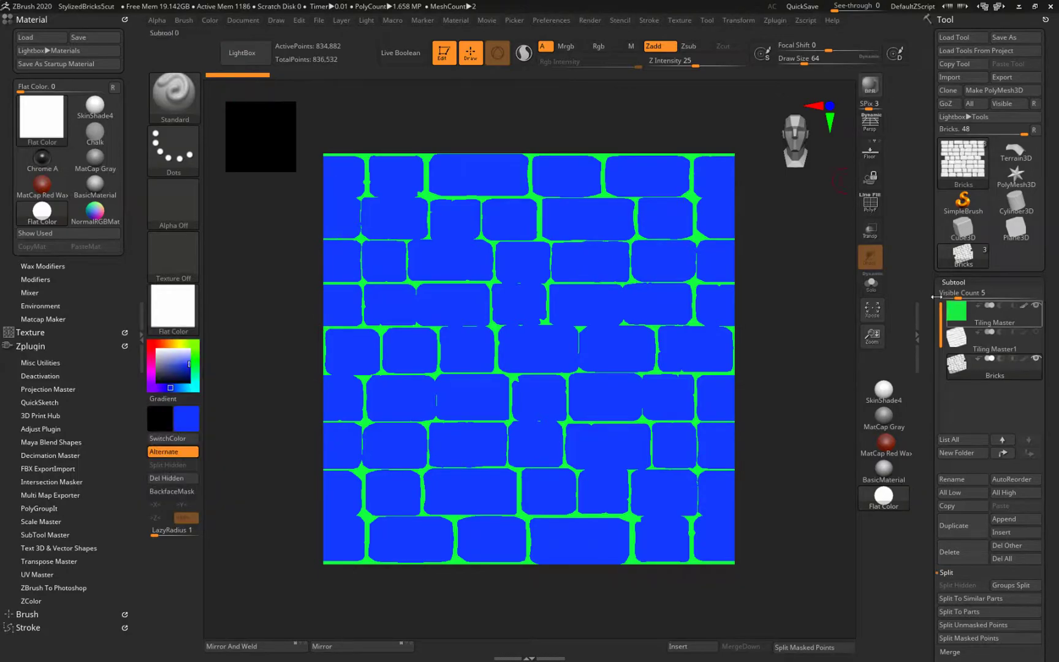
{"action": "left_click", "coordinate": [211, 22]}
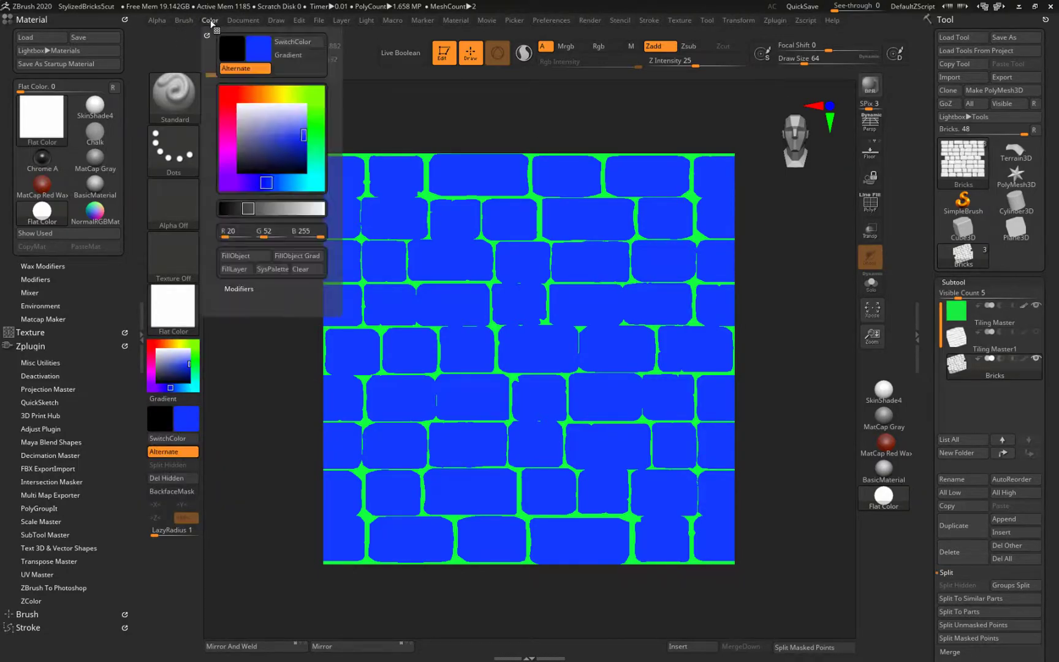
{"action": "left_click", "coordinate": [272, 270]}
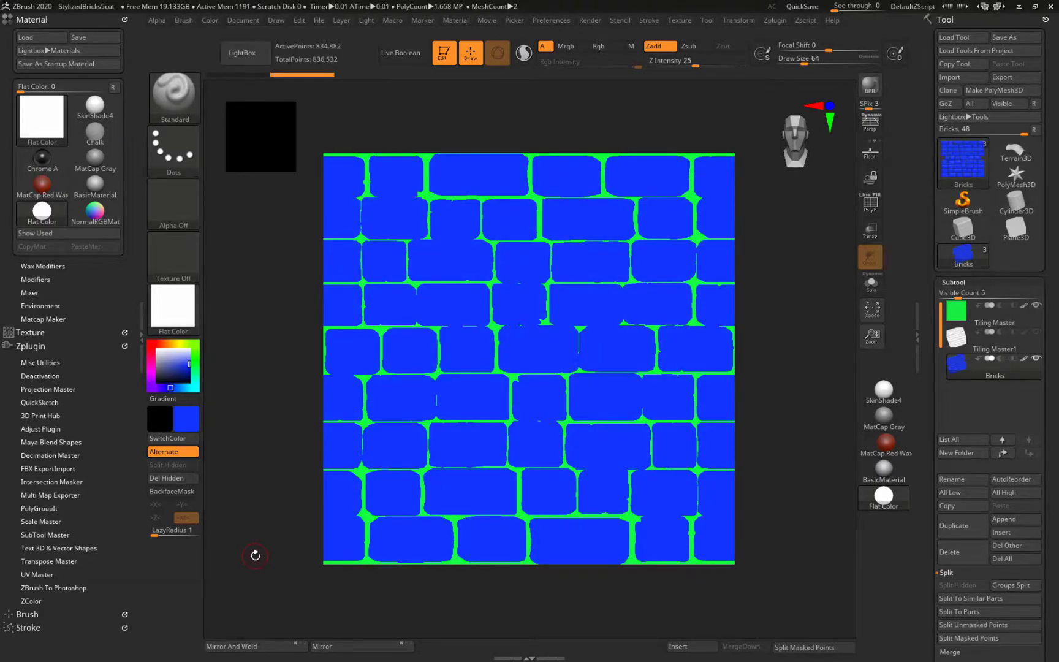
{"action": "left_click", "coordinate": [180, 261]}
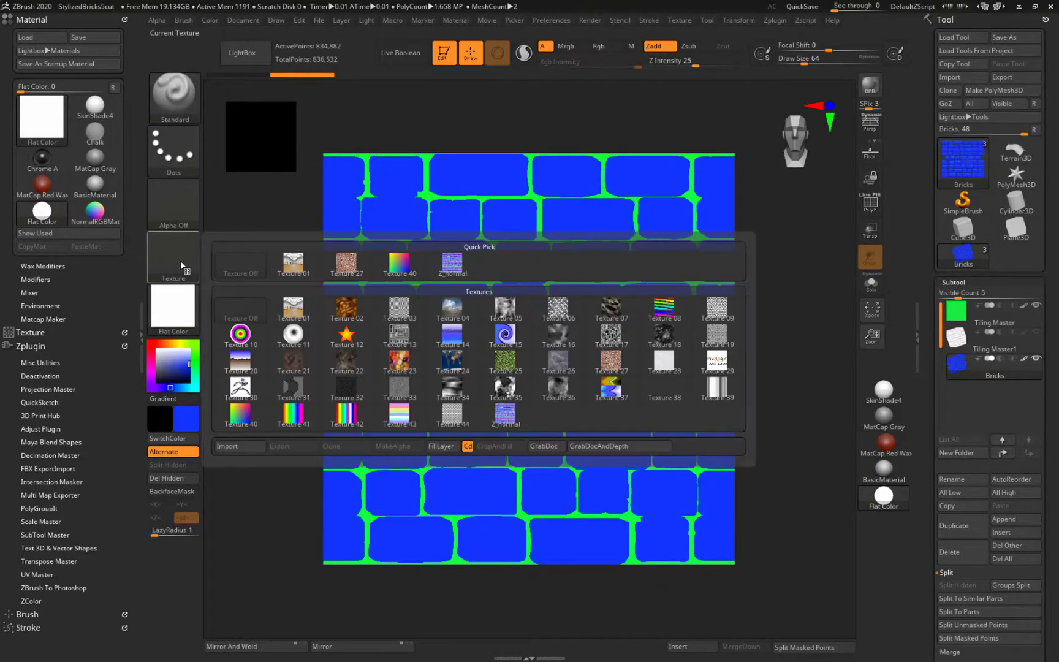
{"action": "left_click", "coordinate": [544, 445]}
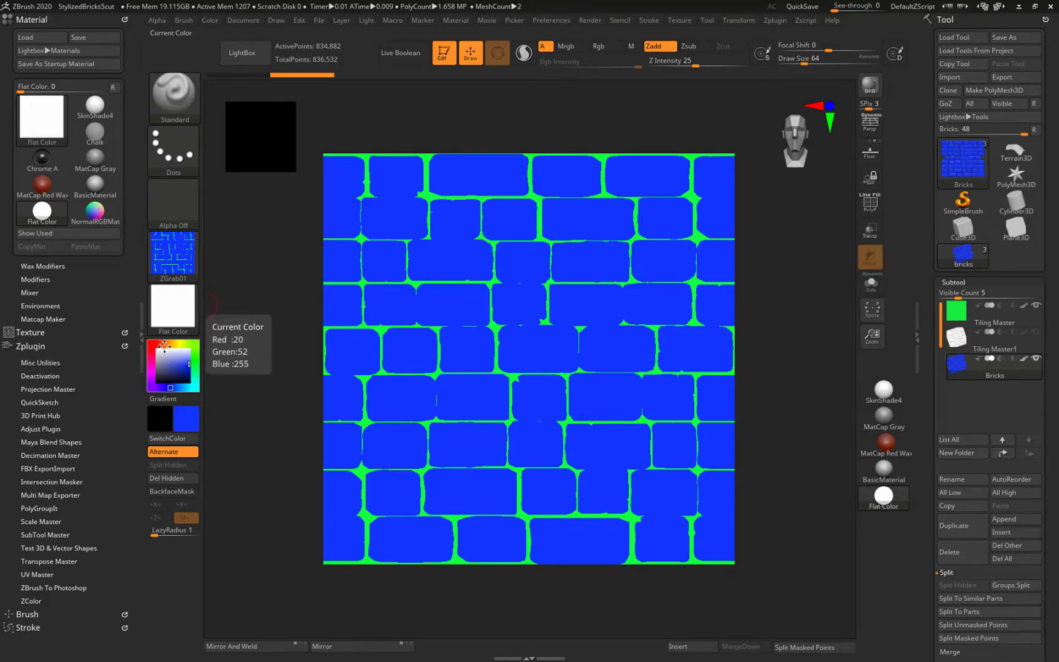
- Set the main colour to red (R 246, G 20, B 0) and fill the Bricks subtool with it
{"action": "left_click_drag", "start_coordinate": [164, 346], "coordinate": [155, 343]}
{"action": "left_click", "coordinate": [194, 422]}
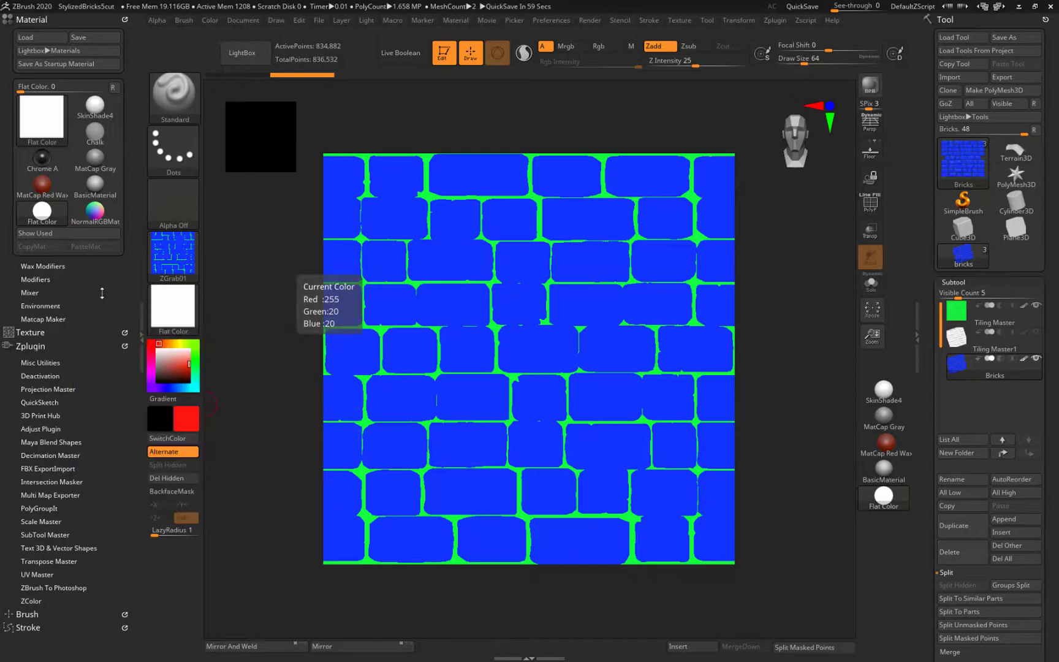
{"action": "left_click", "coordinate": [170, 357]}
{"action": "mouse_move", "coordinate": [170, 356]}
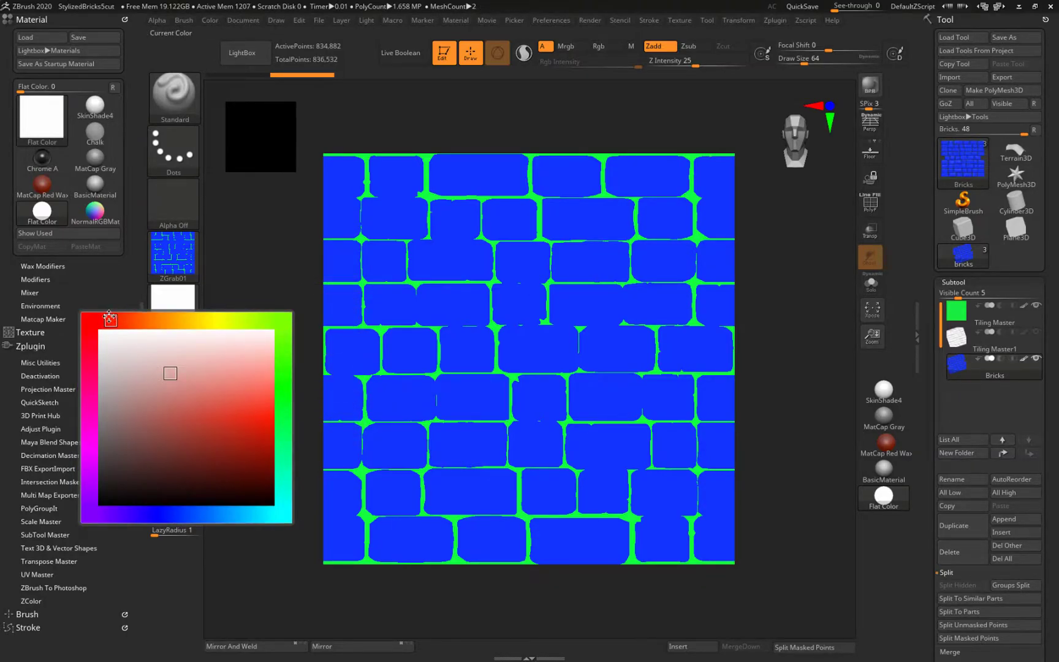
{"action": "left_click", "coordinate": [273, 407]}
{"action": "left_click_drag", "start_coordinate": [279, 408], "coordinate": [279, 418]}
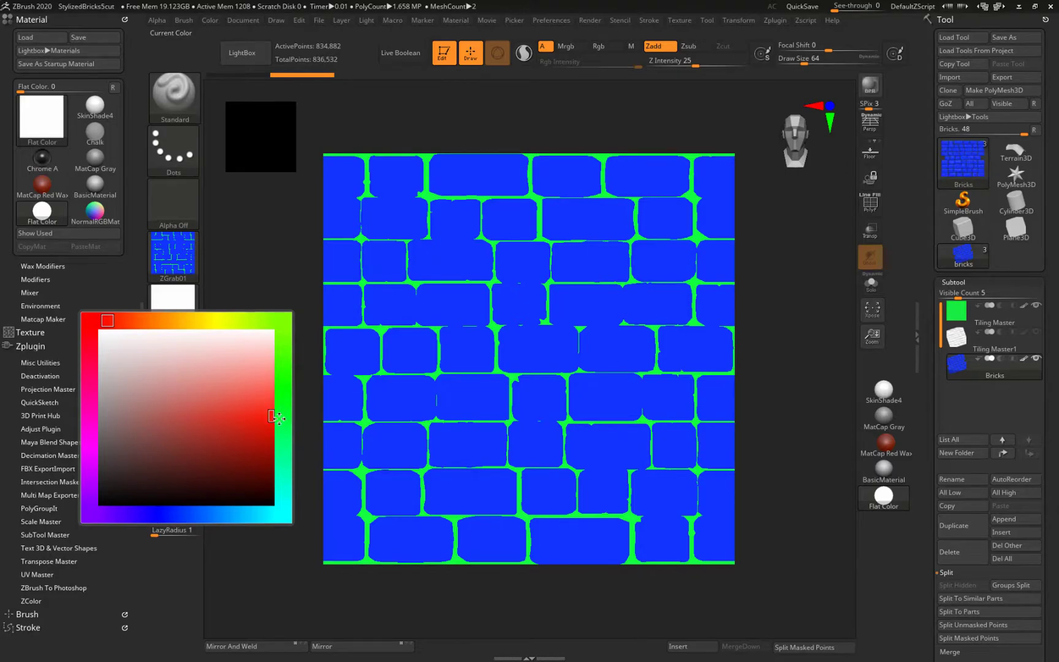
{"action": "left_click", "coordinate": [210, 20]}
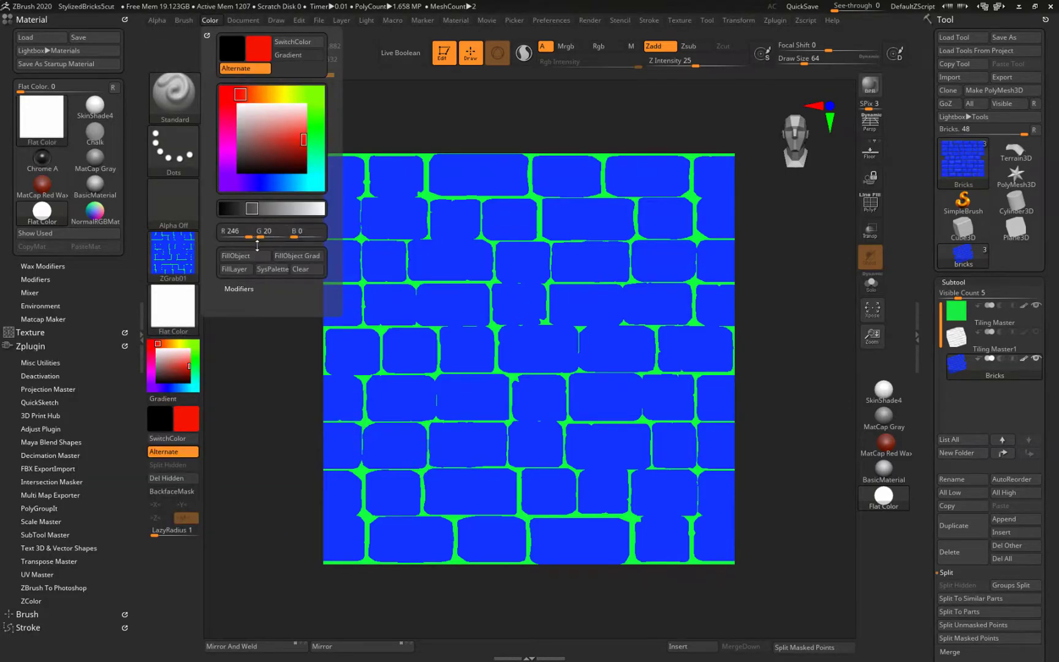
{"action": "left_click", "coordinate": [236, 255]}
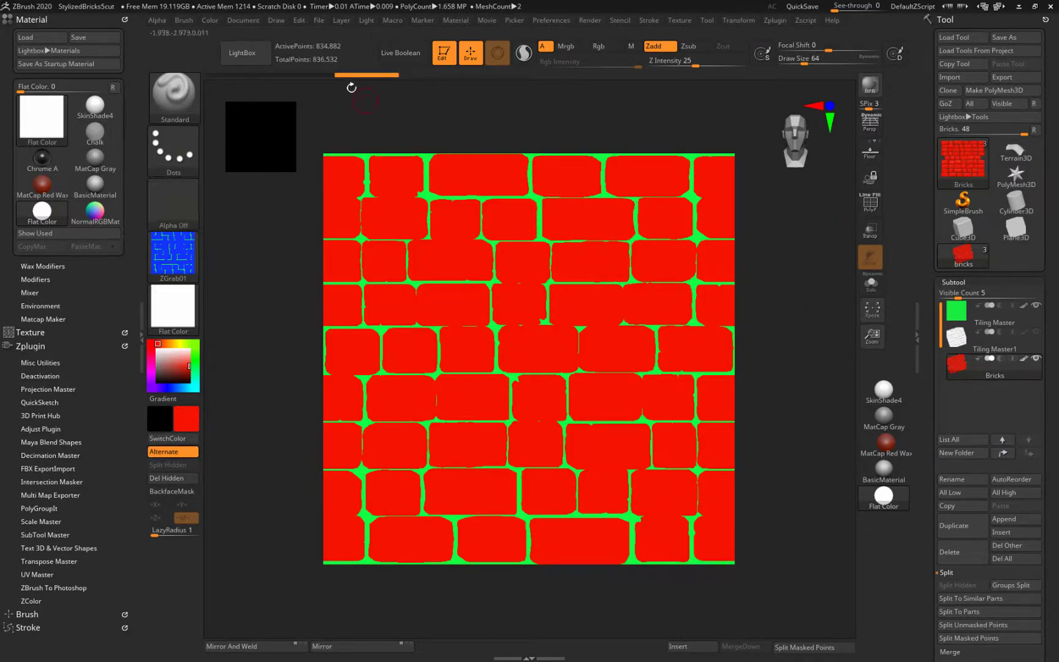
- Export the grabbed texture as a Photoshop file named Z_Idmap in the texture folder
{"action": "left_click", "coordinate": [172, 253]}
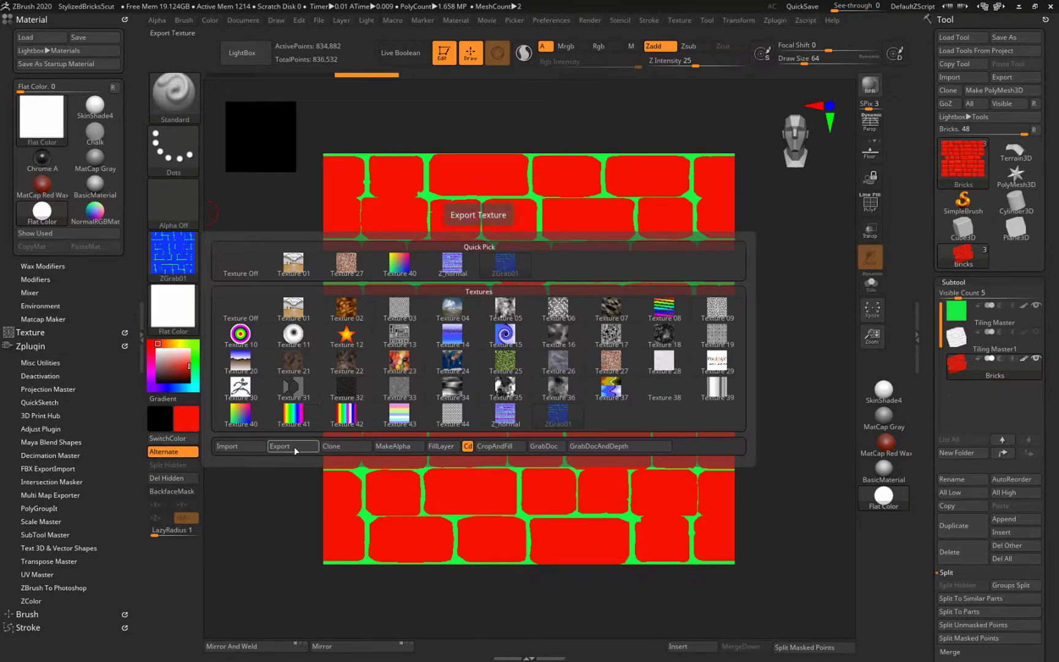
{"action": "left_click", "coordinate": [293, 446]}
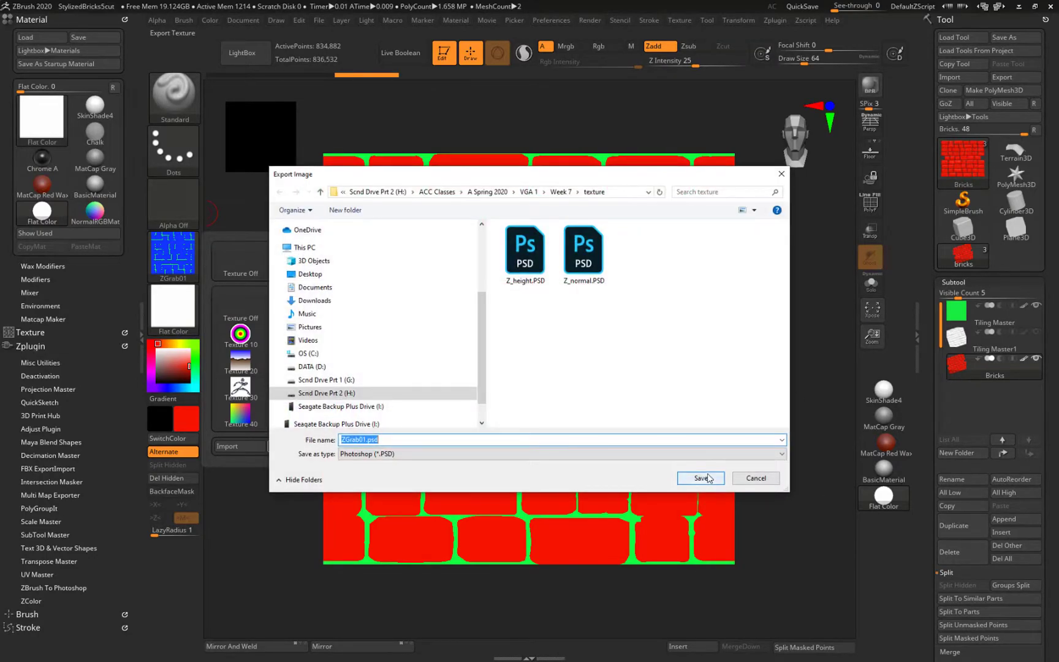
{"action": "left_click", "coordinate": [365, 441]}
{"action": "double_click", "coordinate": [366, 441]}
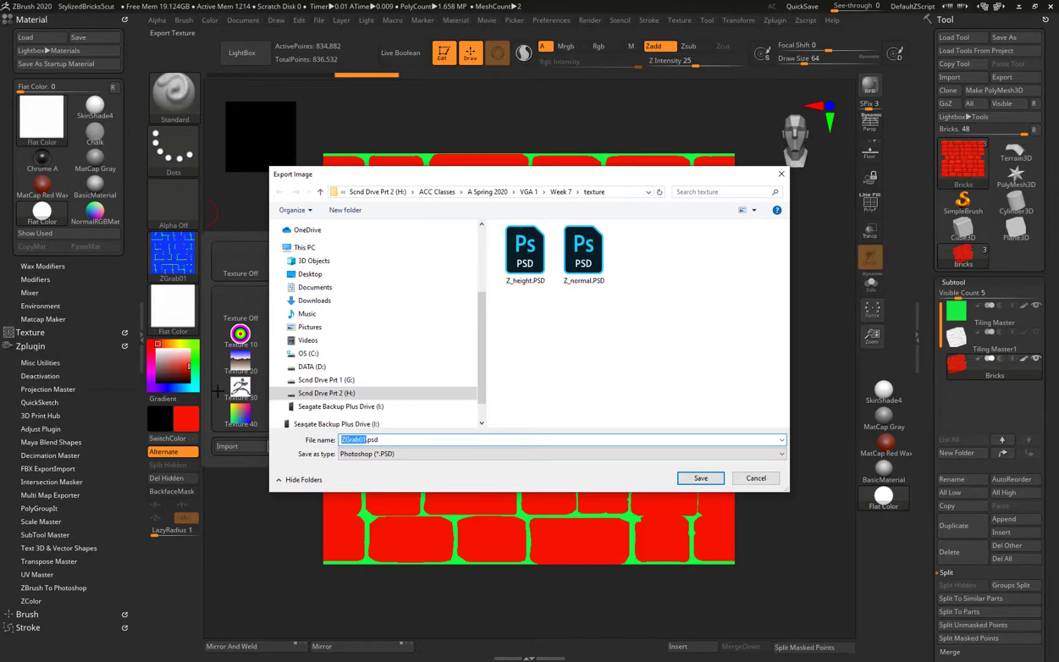
{"action": "key", "text": "BackSpace"}
{"action": "type", "text": "Z_Idmap"}
{"action": "key", "text": "Return"}
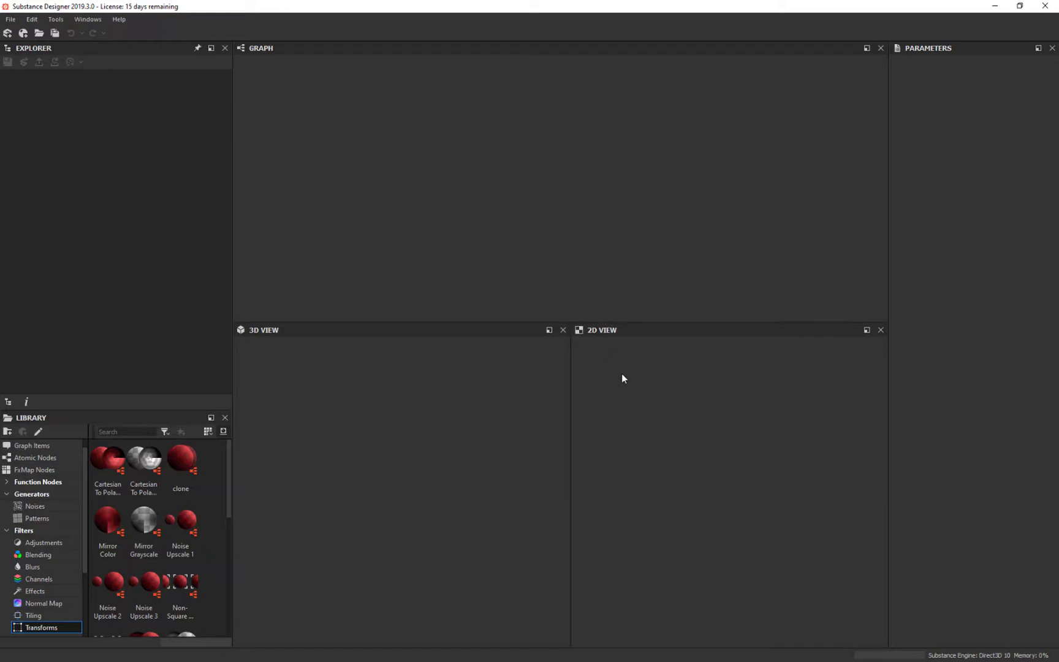
- Switch to Substance Designer, enlarge the graph area and create a new graph from the PBR (Metallic/Roughness) template
{"action": "left_click_drag", "start_coordinate": [674, 322], "coordinate": [681, 438]}
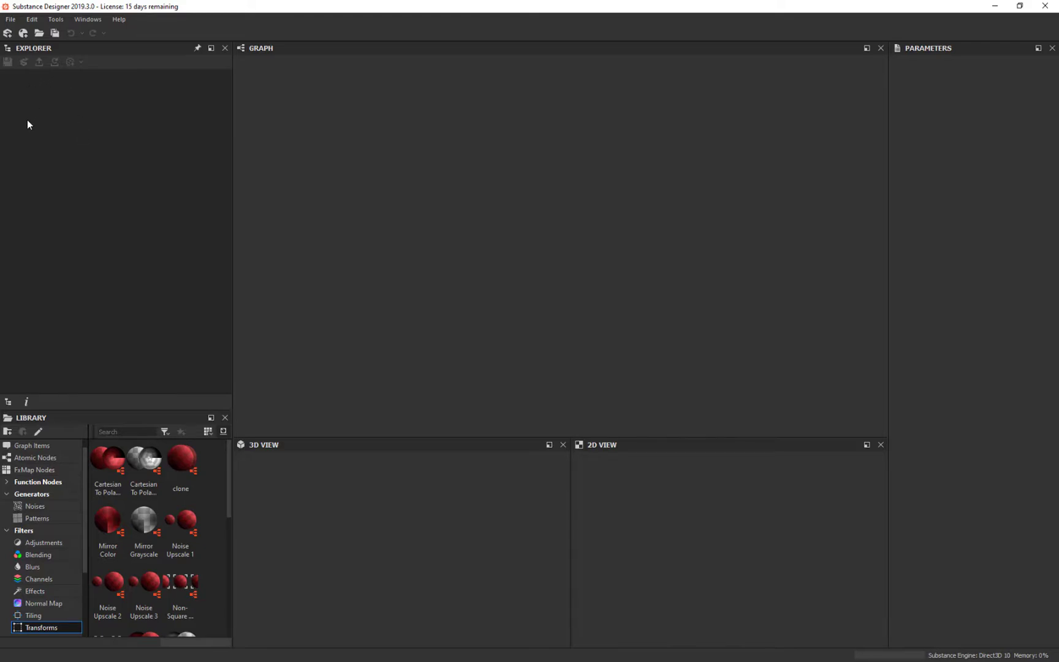
{"action": "left_click", "coordinate": [11, 20]}
{"action": "left_click", "coordinate": [39, 32]}
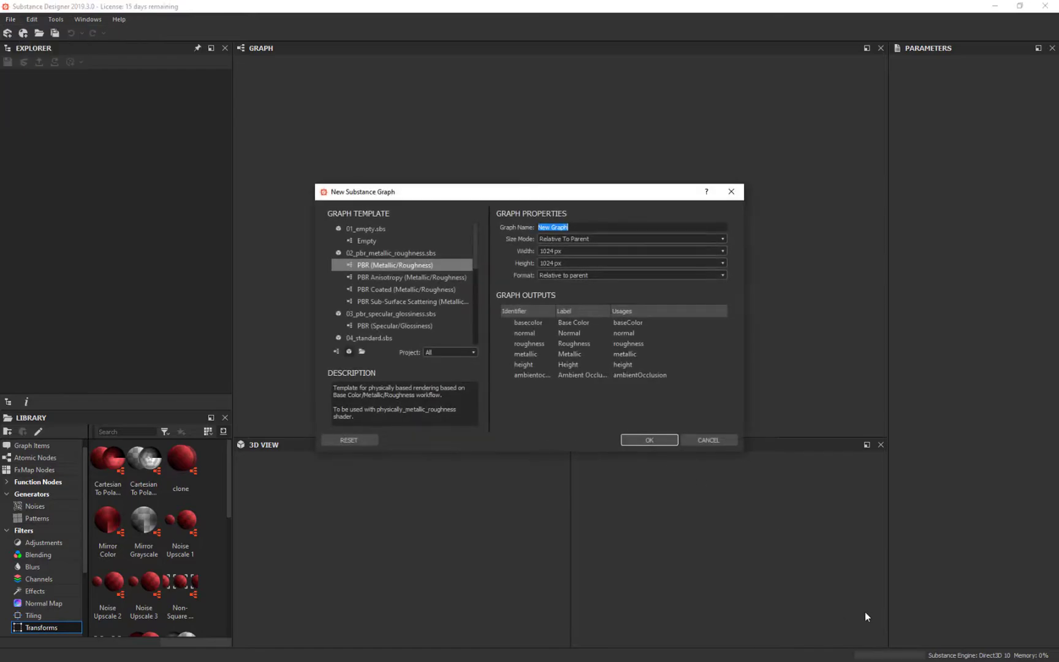
{"action": "left_click", "coordinate": [649, 439]}
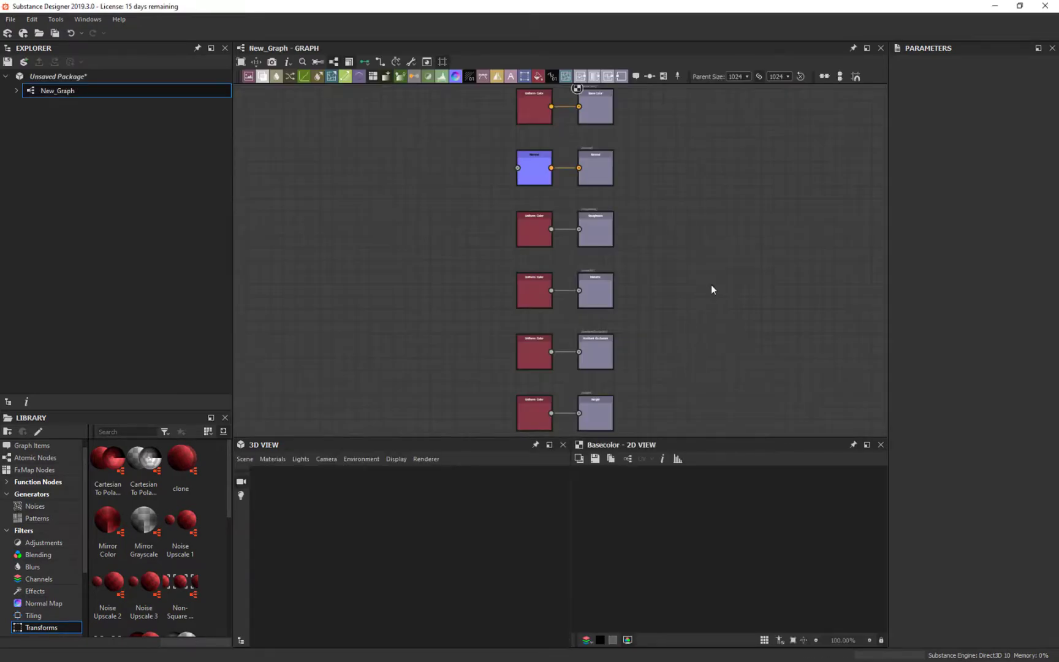
- Link Z_height.PSD, Z_Idmap.PSD and Z_normal.PSD from the texture folder into the graph as bitmap nodes
{"action": "middle_click_drag", "start_coordinate": [632, 233], "coordinate": [706, 160]}
{"action": "scroll", "coordinate": [647, 182], "scroll_direction": "down", "scroll_amount": 1}
{"action": "middle_click_drag", "start_coordinate": [647, 182], "coordinate": [650, 268]}
{"action": "right_click", "coordinate": [307, 160]}
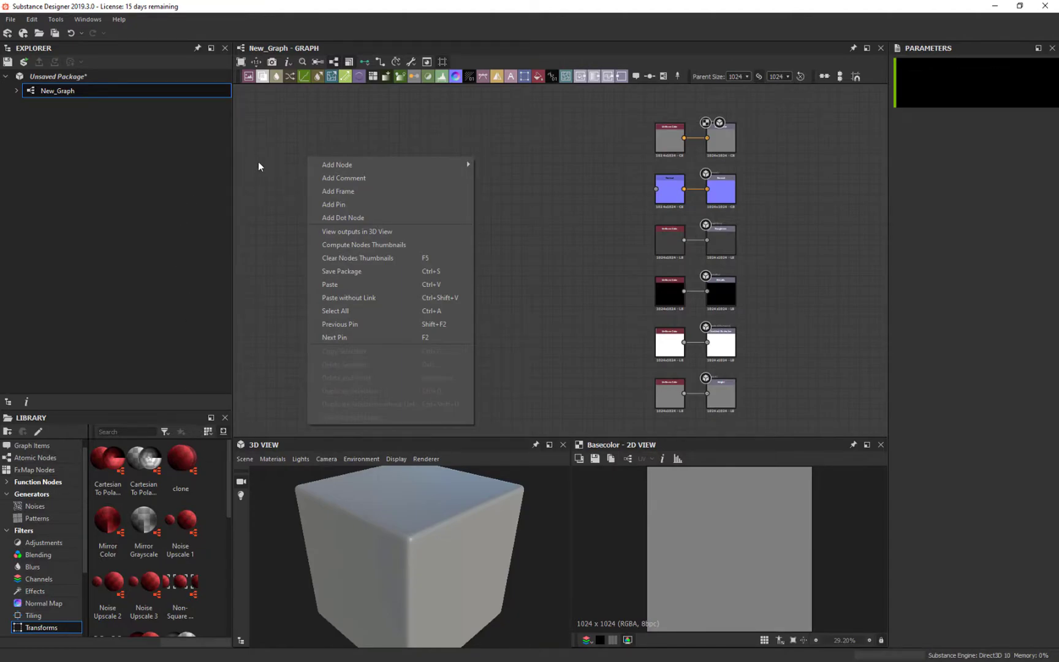
{"action": "left_click", "coordinate": [546, 212]}
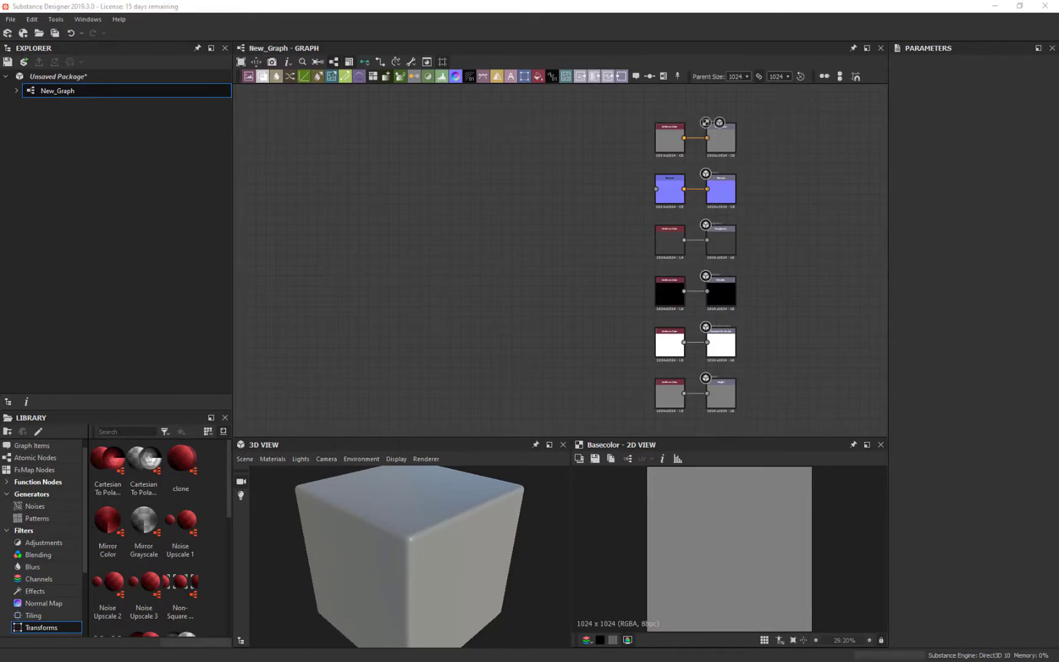
{"action": "left_click_drag", "start_coordinate": [0, 207], "coordinate": [201, 125]}
{"action": "left_click_drag", "start_coordinate": [270, 203], "coordinate": [553, 231]}
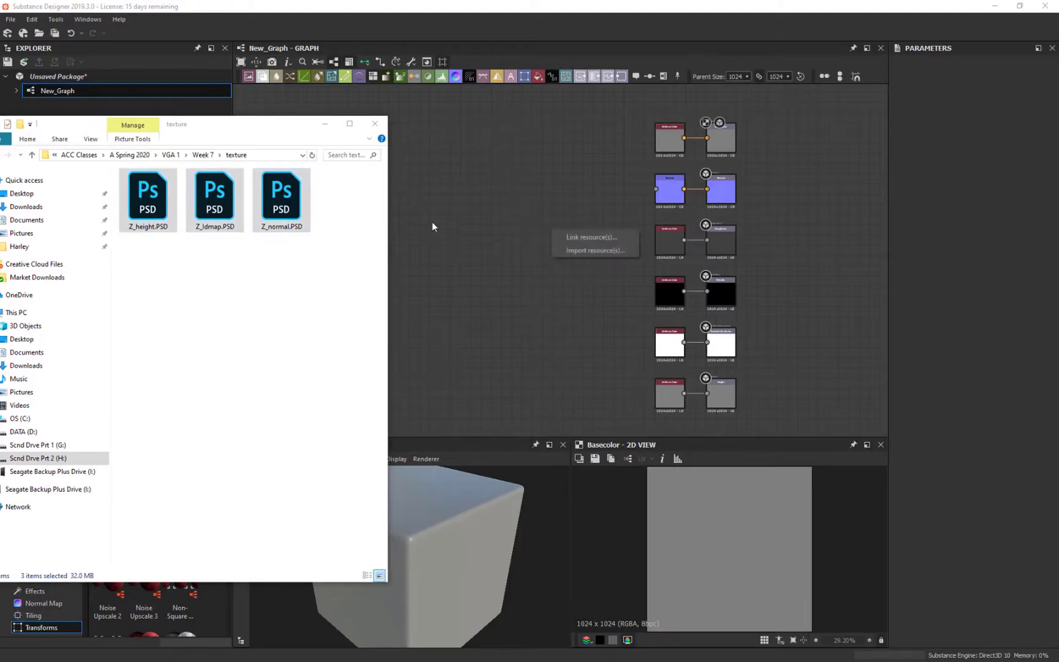
{"action": "left_click", "coordinate": [599, 238]}
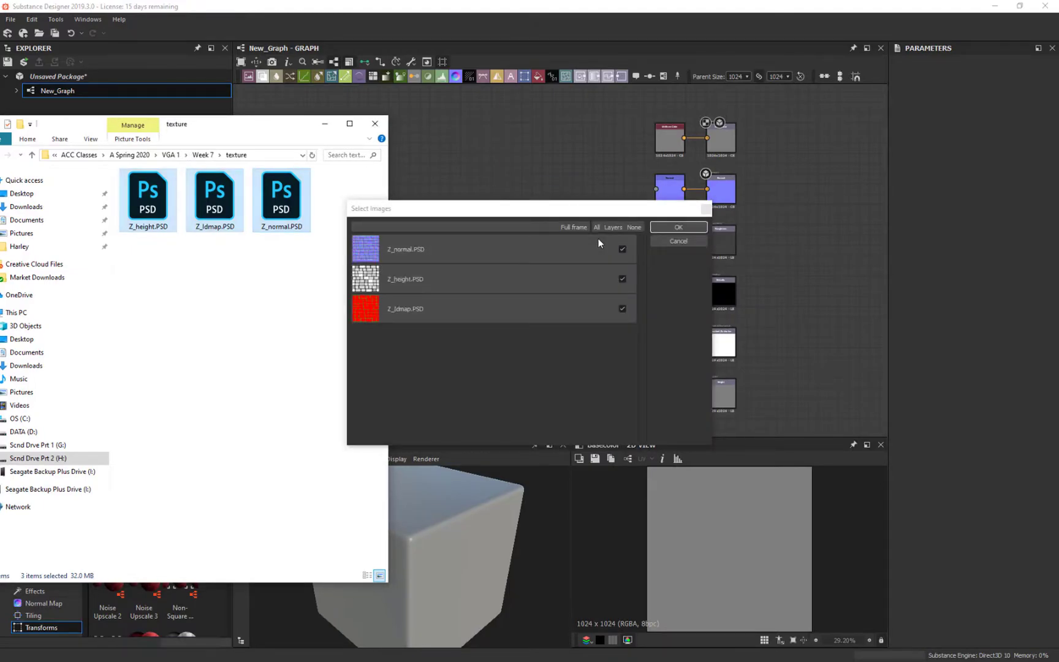
{"action": "left_click", "coordinate": [690, 228]}
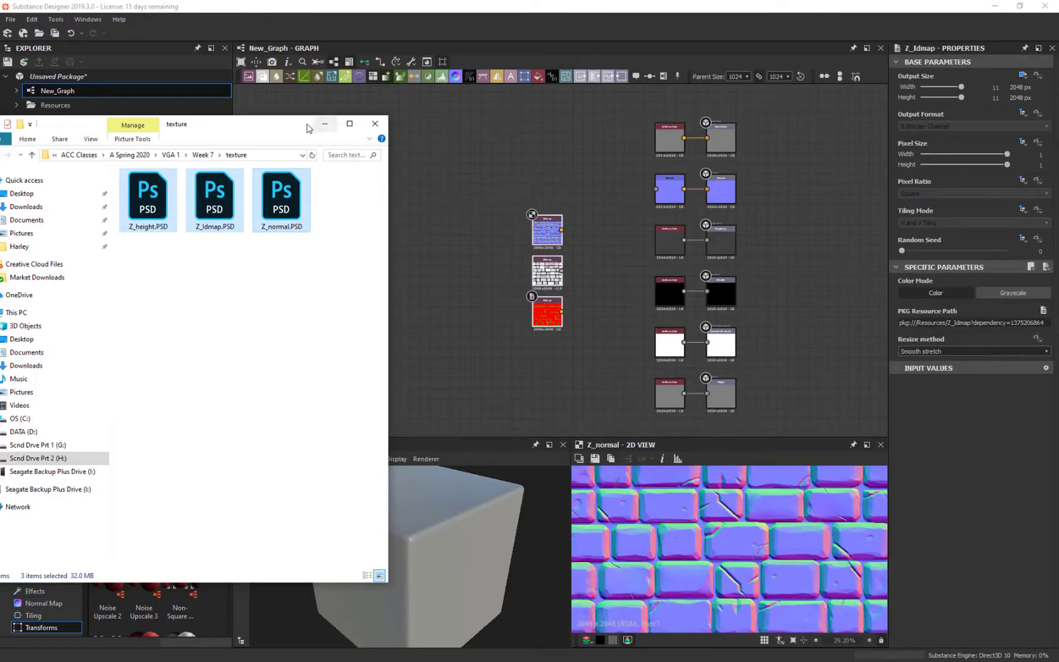
{"action": "left_click_drag", "start_coordinate": [305, 124], "coordinate": [0, 144]}
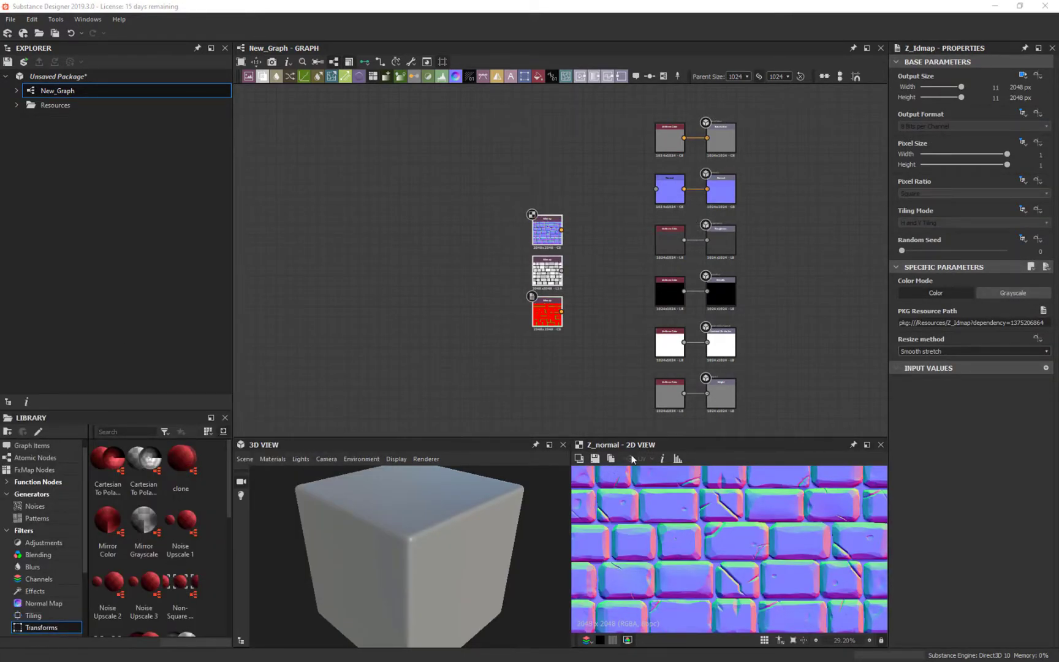
- Move the three bitmap nodes well clear of the outputs, place the height bitmap above the normal one and preview it in 2D
{"action": "left_click_drag", "start_coordinate": [552, 270], "coordinate": [296, 270]}
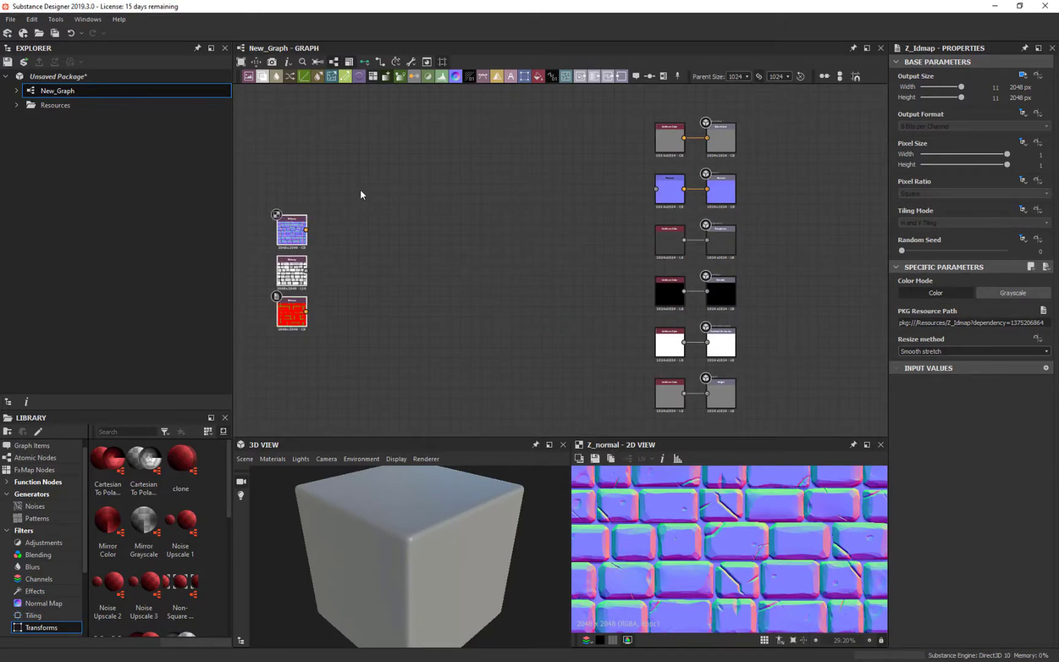
{"action": "left_click_drag", "start_coordinate": [361, 189], "coordinate": [251, 247]}
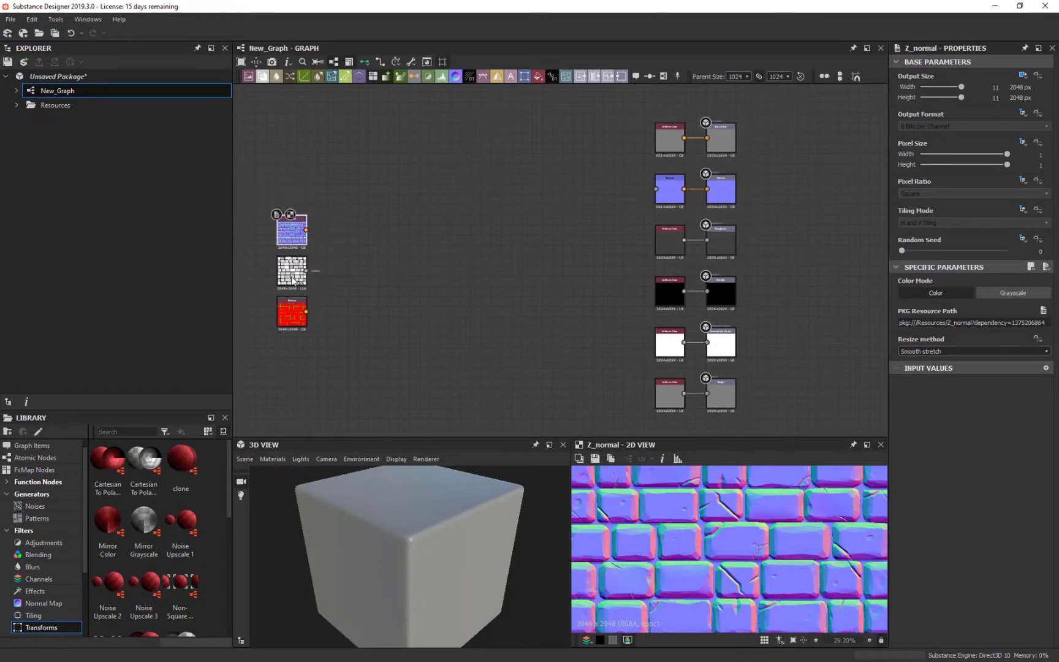
{"action": "left_click_drag", "start_coordinate": [281, 277], "coordinate": [288, 185]}
{"action": "left_click", "coordinate": [348, 162]}
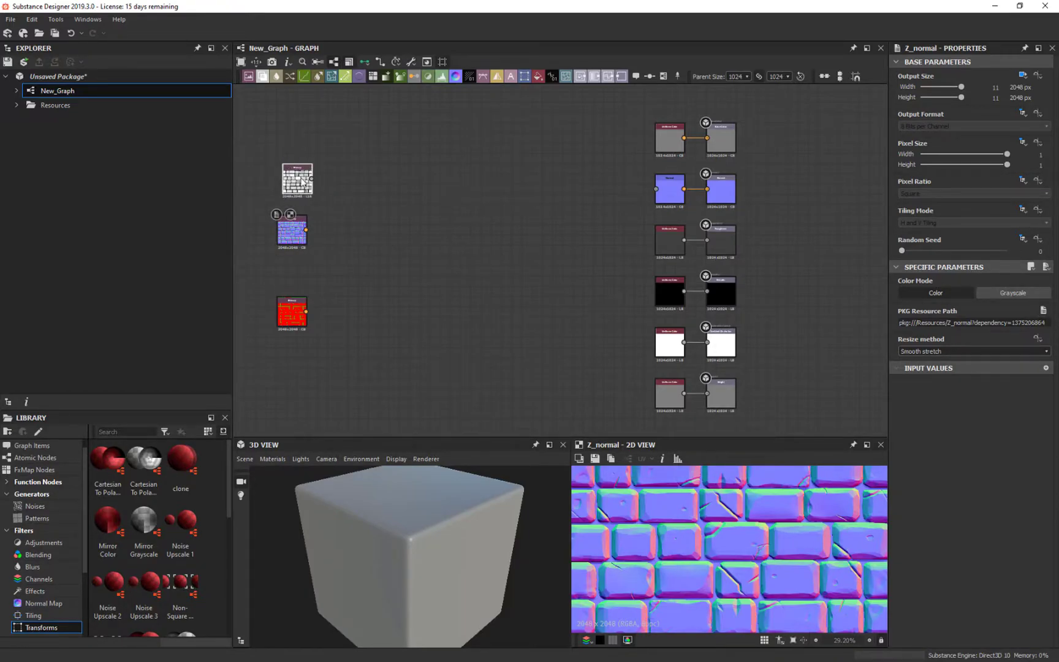
{"action": "double_click", "coordinate": [300, 178]}
{"action": "scroll", "coordinate": [754, 479], "scroll_direction": "down", "scroll_amount": 4}
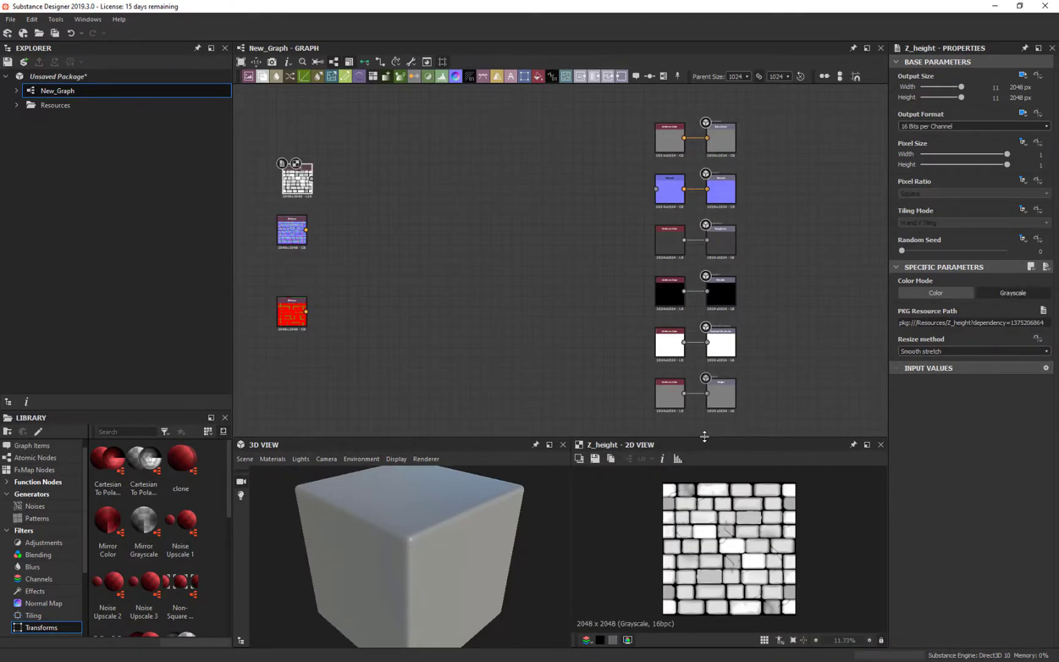
{"action": "left_click_drag", "start_coordinate": [705, 439], "coordinate": [704, 381]}
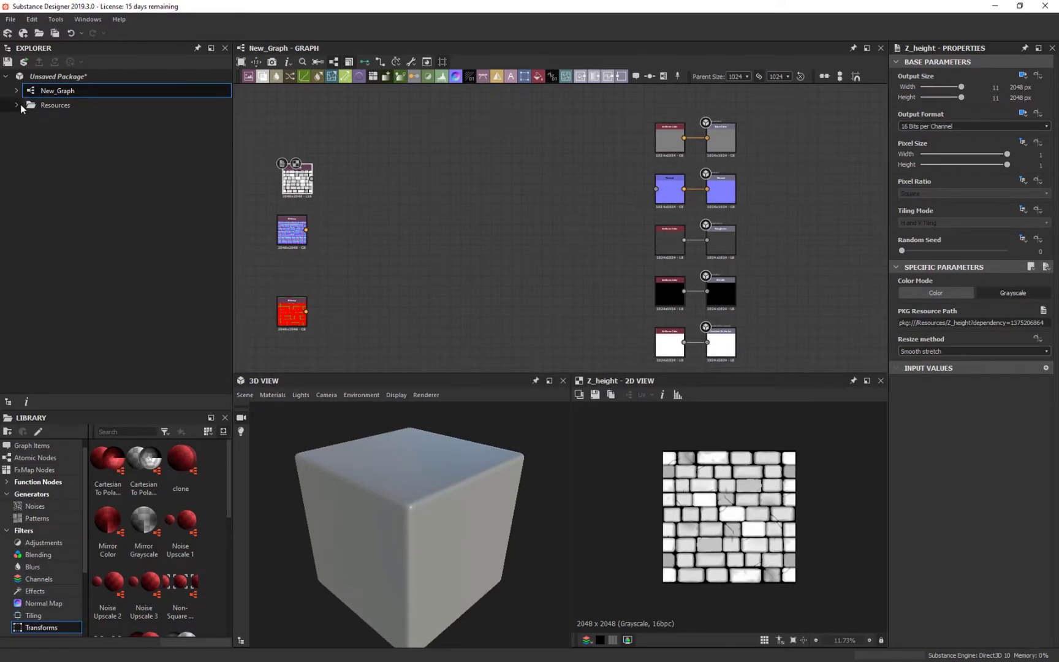
- Add a Height to Normal World Units node and feed the height bitmap into it
{"action": "right_click", "coordinate": [405, 176]}
{"action": "left_click", "coordinate": [455, 171]}
{"action": "key", "text": "space"}
{"action": "type", "text": "hel"}
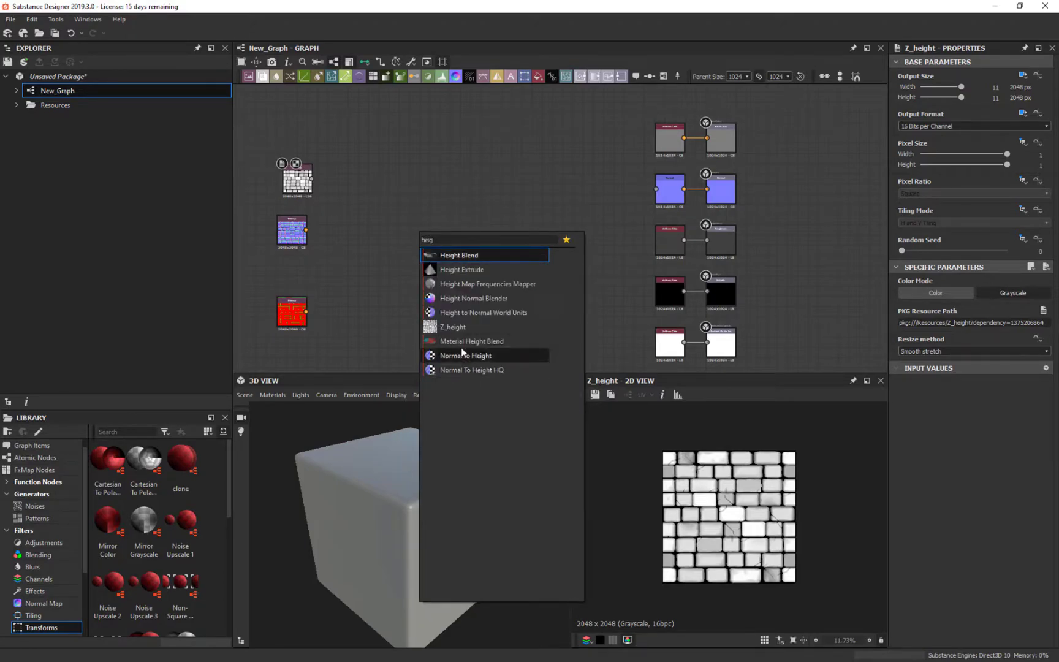
{"action": "left_click", "coordinate": [484, 309]}
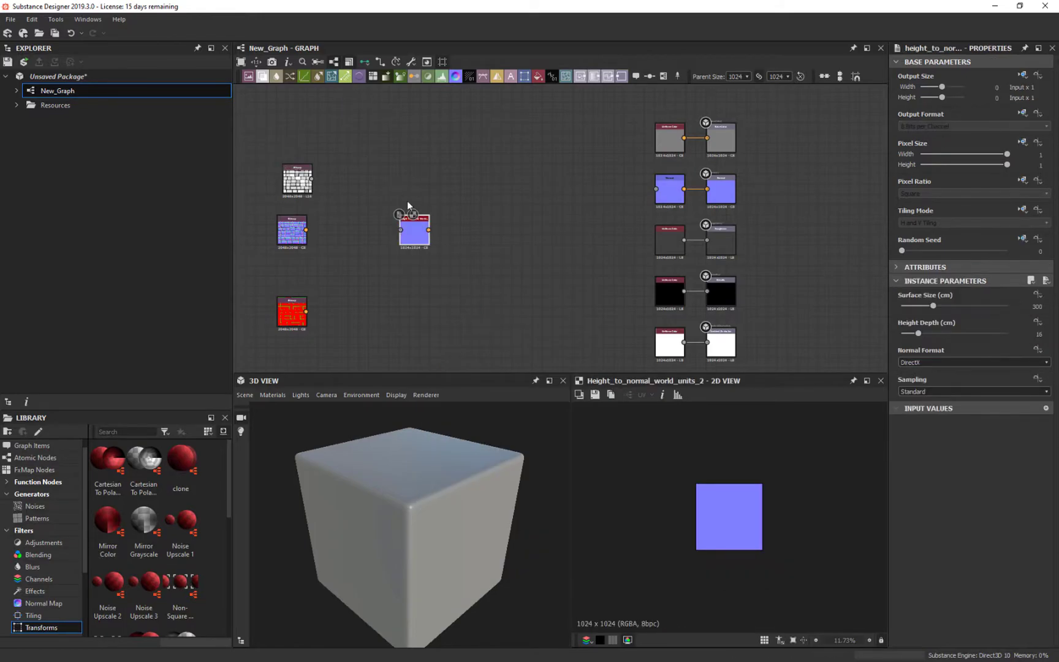
{"action": "left_click_drag", "start_coordinate": [414, 230], "coordinate": [475, 196]}
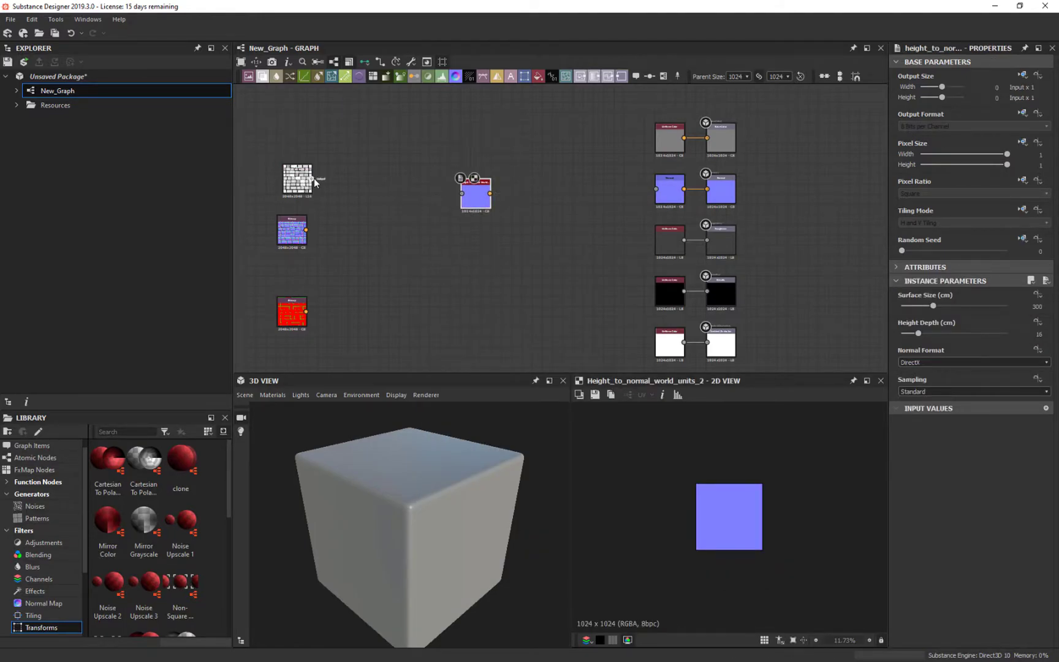
{"action": "left_click_drag", "start_coordinate": [312, 179], "coordinate": [461, 193]}
- Replace the default Normal node by connecting Height to Normal World Units to the Normal output, and inspect the cube up close
{"action": "left_click", "coordinate": [668, 206]}
{"action": "key", "text": "Delete"}
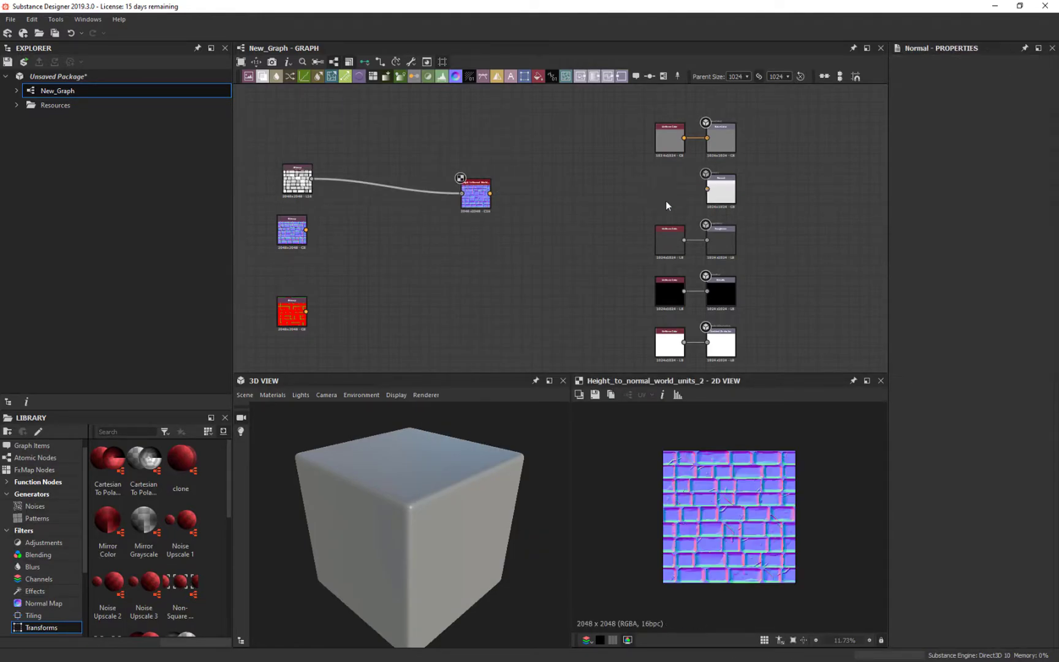
{"action": "left_click_drag", "start_coordinate": [490, 194], "coordinate": [731, 195]}
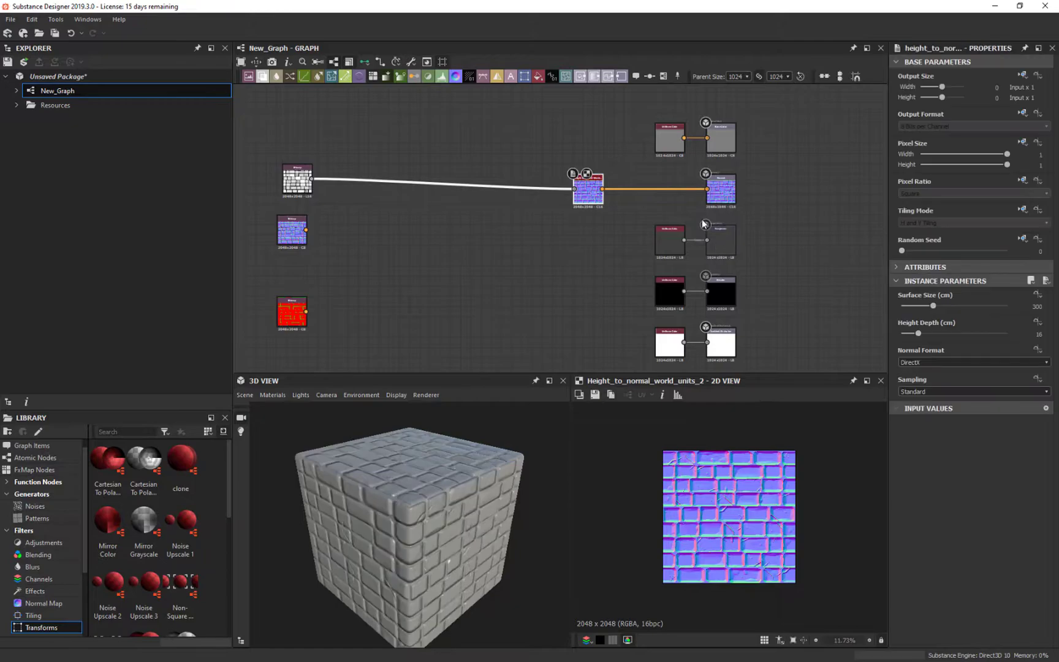
{"action": "left_click_drag", "start_coordinate": [502, 560], "coordinate": [469, 521]}
{"action": "scroll", "coordinate": [430, 530], "scroll_direction": "up", "scroll_amount": 3}
{"action": "scroll", "coordinate": [435, 450], "scroll_direction": "down", "scroll_amount": 2}
{"action": "scroll", "coordinate": [420, 463], "scroll_direction": "up", "scroll_amount": 4}
- Reposition the Height to Normal World Units node and place the height bitmap right beside it
{"action": "middle_click_drag", "start_coordinate": [554, 203], "coordinate": [482, 218]}
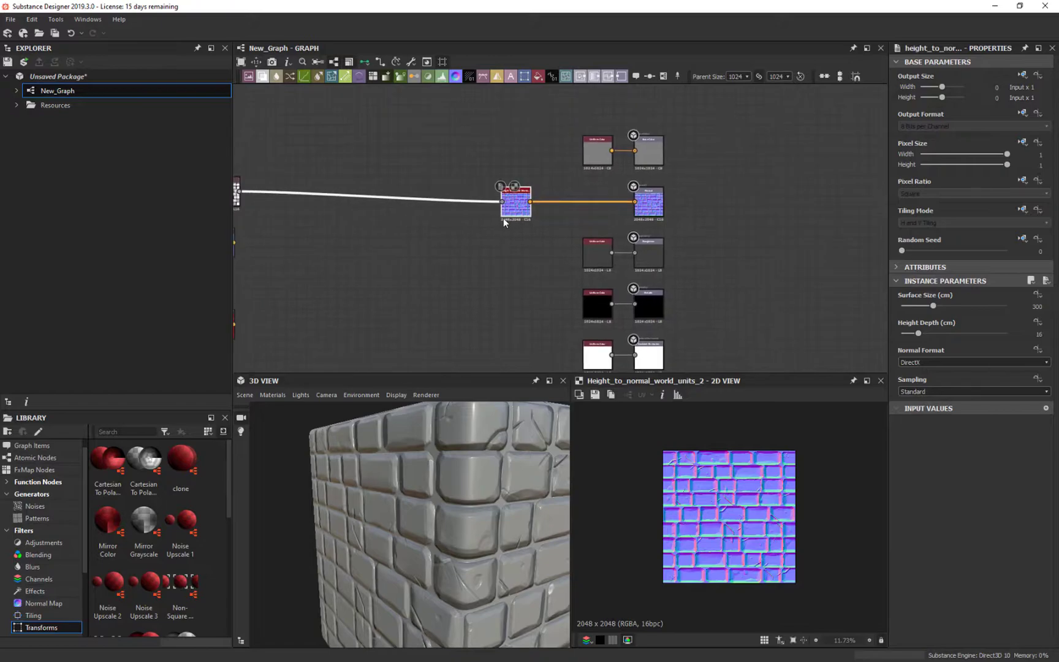
{"action": "left_click_drag", "start_coordinate": [508, 216], "coordinate": [467, 203]}
{"action": "middle_click_drag", "start_coordinate": [449, 220], "coordinate": [541, 246]}
{"action": "left_click_drag", "start_coordinate": [314, 219], "coordinate": [481, 214]}
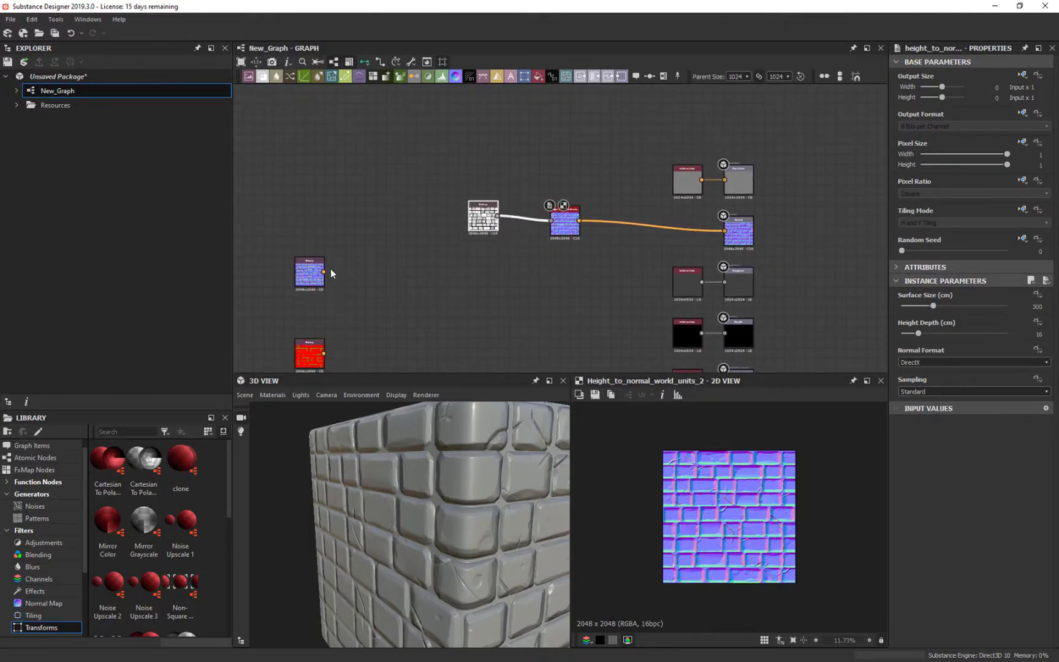
- Place the normal bitmap under the height bitmap, connect it to the Normal output and check the cube's shading
{"action": "left_click_drag", "start_coordinate": [322, 276], "coordinate": [501, 264]}
{"action": "scroll", "coordinate": [546, 254], "scroll_direction": "up", "scroll_amount": 4}
{"action": "scroll", "coordinate": [676, 258], "scroll_direction": "down", "scroll_amount": 3}
{"action": "middle_click_drag", "start_coordinate": [687, 261], "coordinate": [568, 216]}
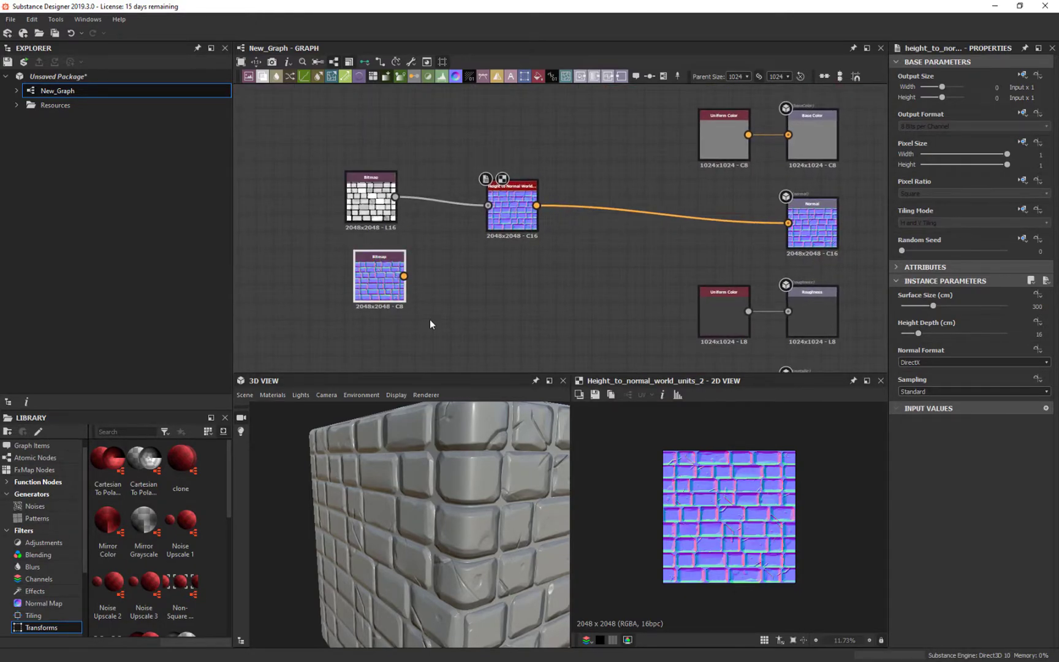
{"action": "left_click_drag", "start_coordinate": [395, 265], "coordinate": [790, 223]}
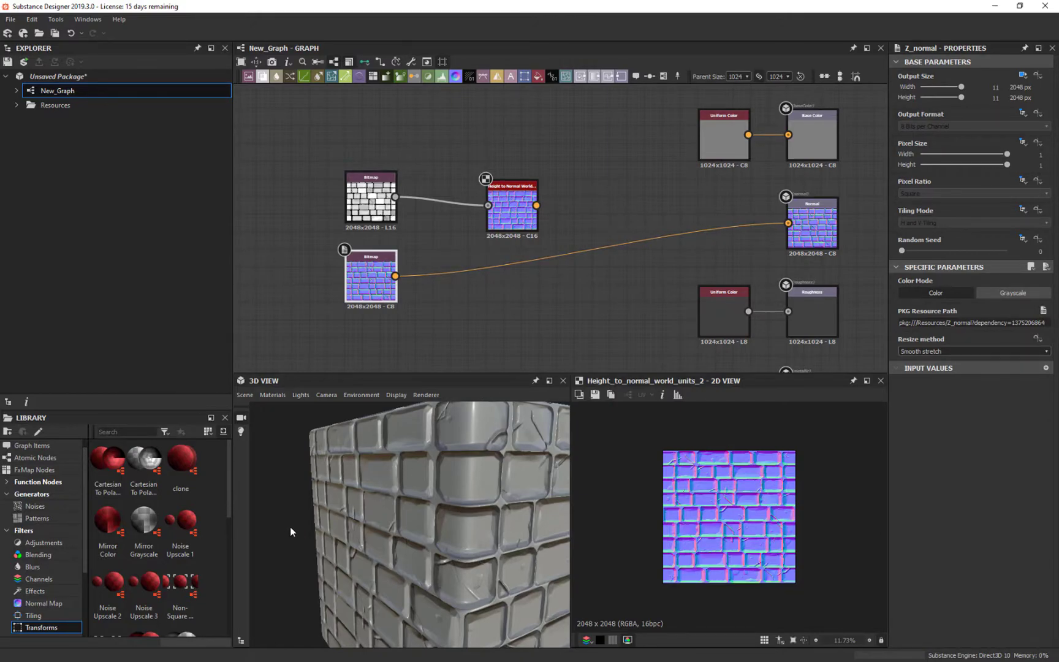
{"action": "left_click_drag", "start_coordinate": [290, 526], "coordinate": [262, 520]}
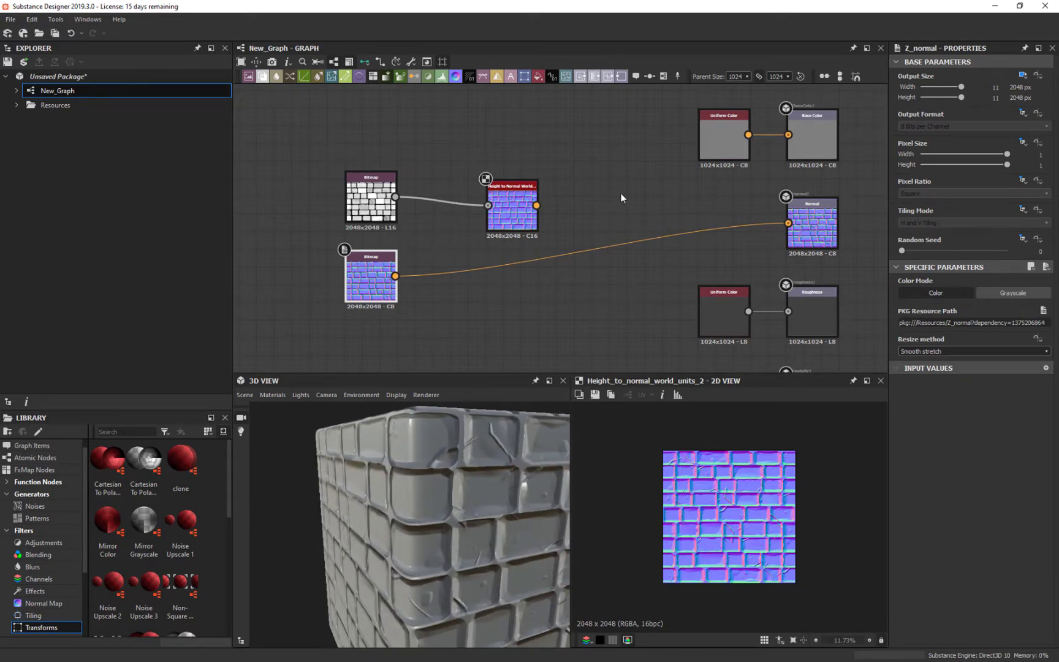
- Insert a Normal Invert node into the connection between the normal bitmap and the Normal output
{"action": "right_click", "coordinate": [600, 250]}
{"action": "left_click", "coordinate": [599, 247]}
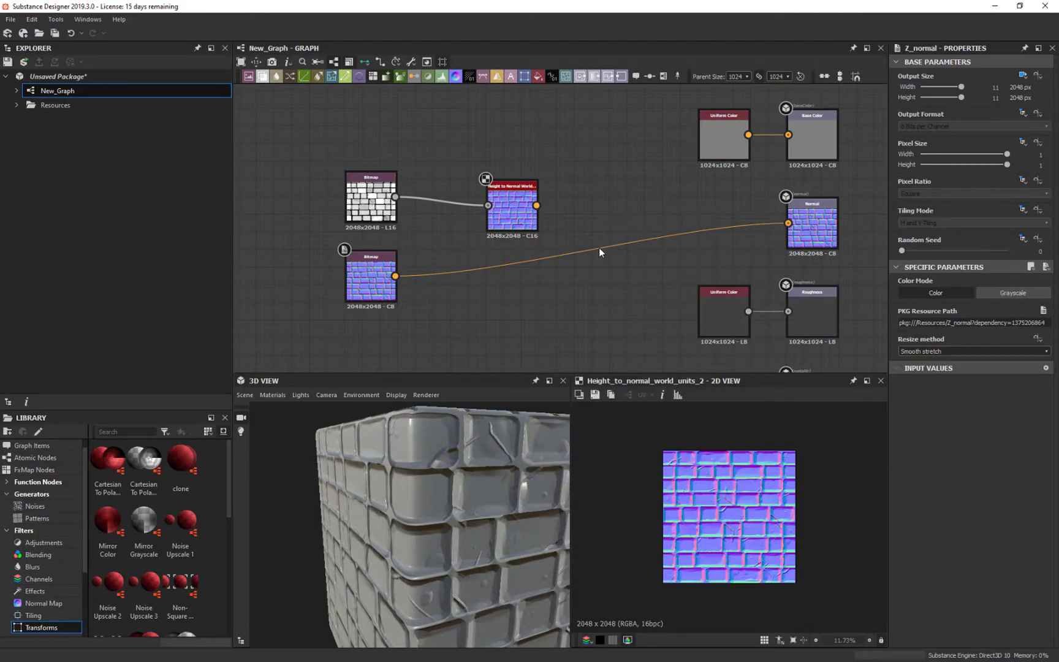
{"action": "left_click_drag", "start_coordinate": [626, 224], "coordinate": [609, 298]}
{"action": "key", "text": "space"}
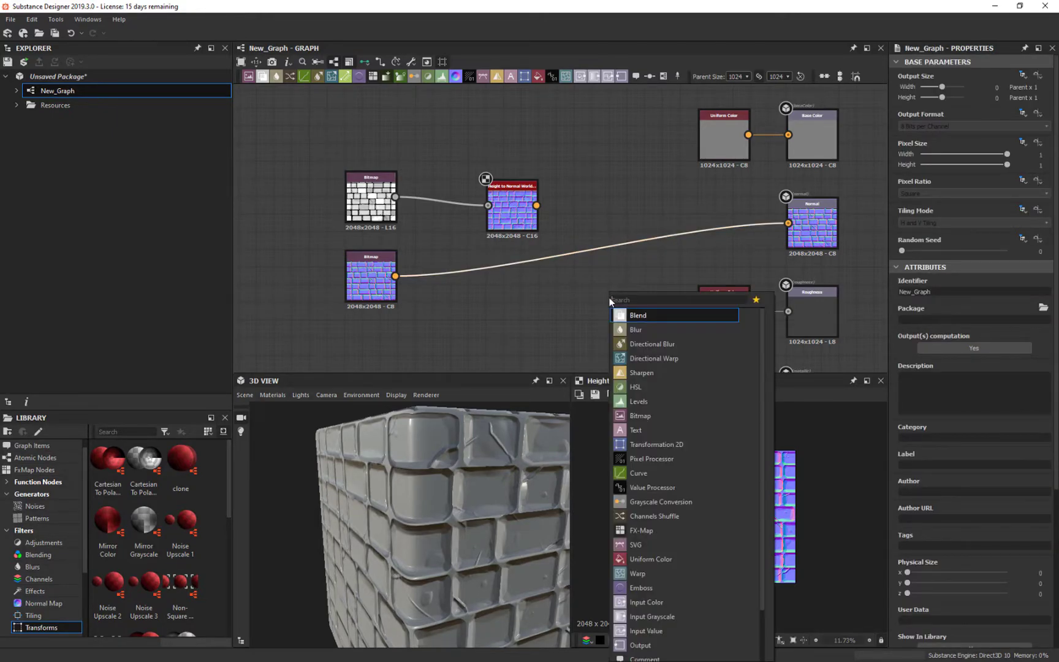
{"action": "type", "text": "inv"}
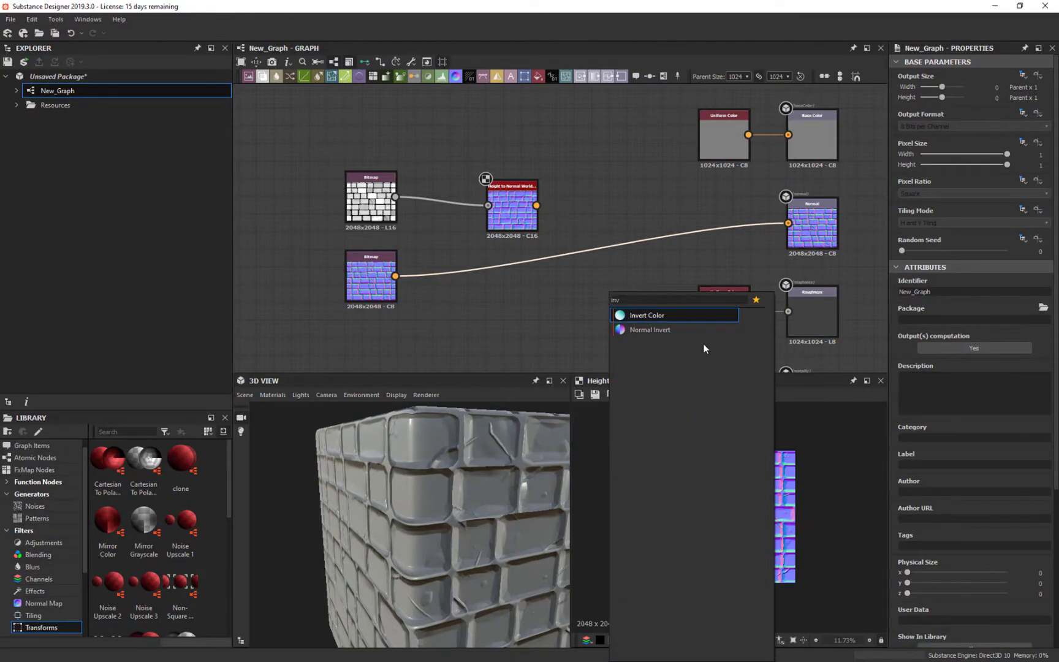
{"action": "left_click", "coordinate": [655, 330]}
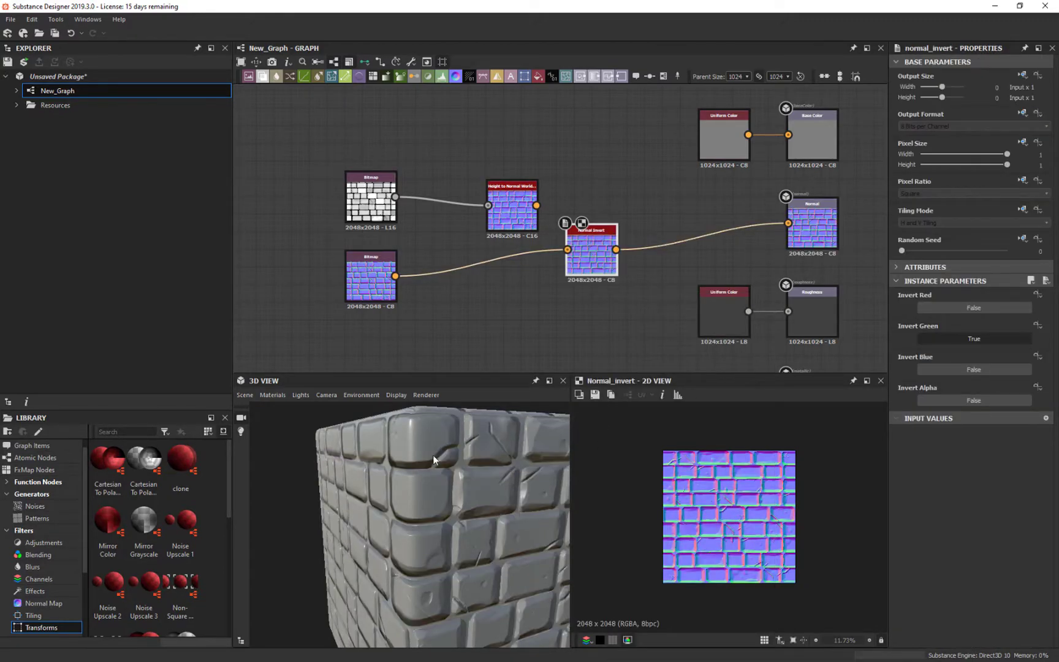
- Compare both normals on the cube by feeding the Normal output from Height to Normal World Units, and reconnect Normal Invert
{"action": "left_click_drag", "start_coordinate": [537, 205], "coordinate": [790, 223]}
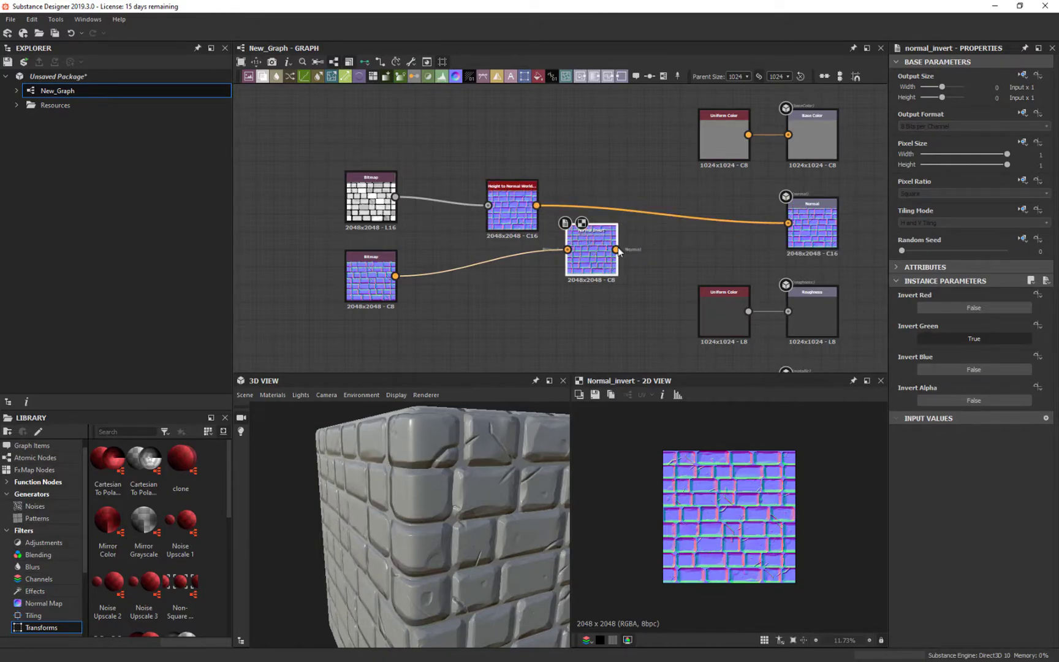
{"action": "left_click_drag", "start_coordinate": [616, 256], "coordinate": [789, 225]}
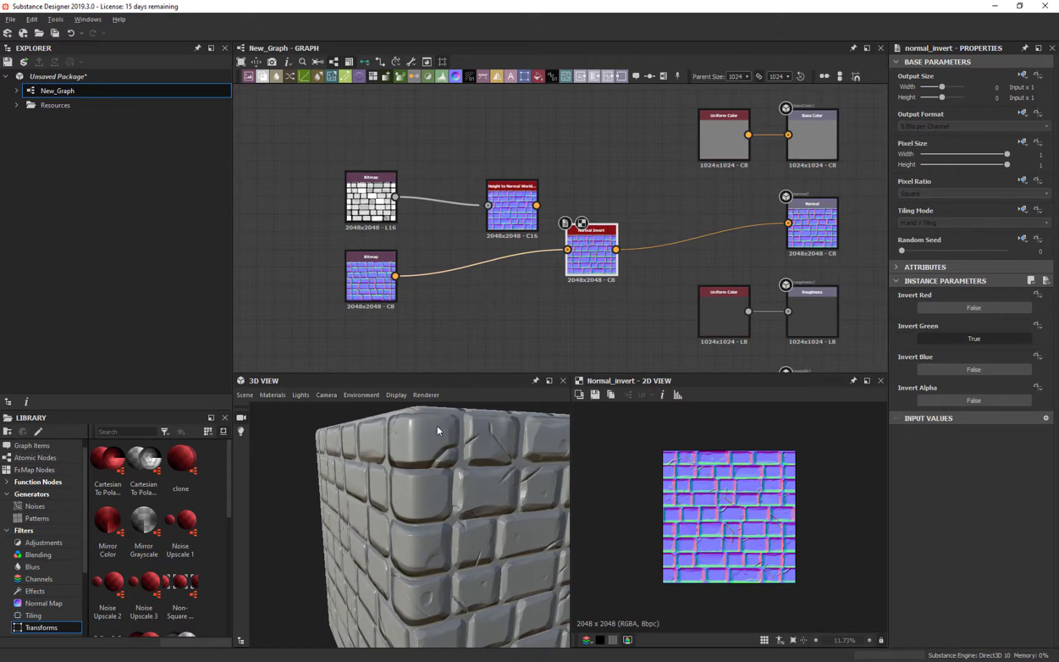
{"action": "left_click_drag", "start_coordinate": [434, 436], "coordinate": [442, 491]}
- Delete the normal bitmap and its Normal Invert node from the graph
{"action": "left_click_drag", "start_coordinate": [588, 250], "coordinate": [545, 273]}
{"action": "left_click_drag", "start_coordinate": [313, 267], "coordinate": [560, 303]}
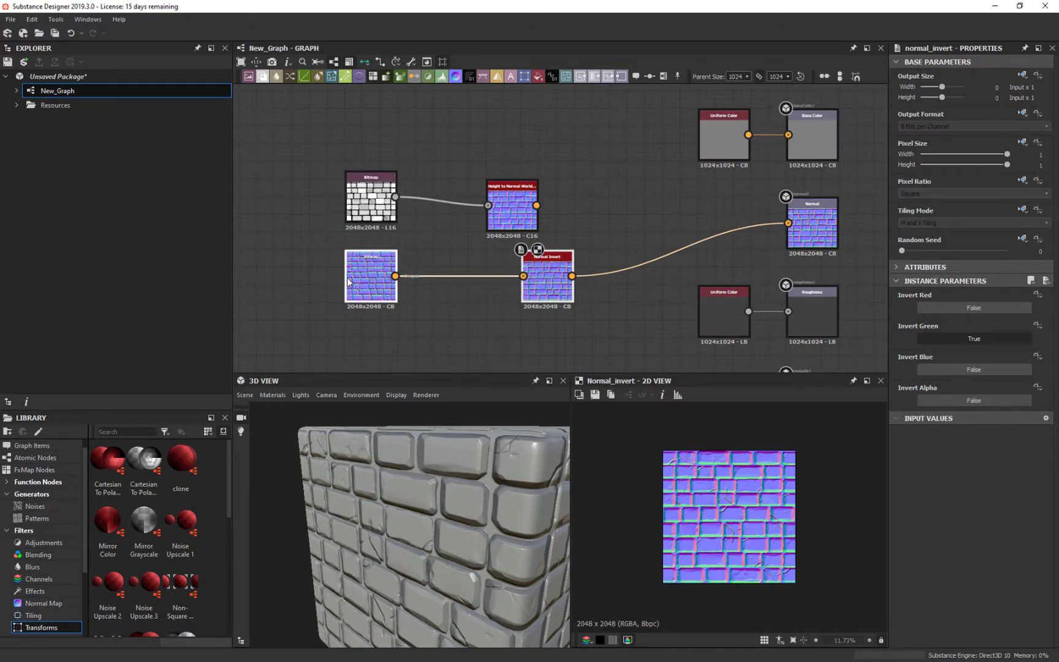
{"action": "key", "text": "Delete"}
- Connect Height to Normal World Units to the Normal output and place the node close beside the height bitmap
{"action": "left_click_drag", "start_coordinate": [464, 198], "coordinate": [461, 196]}
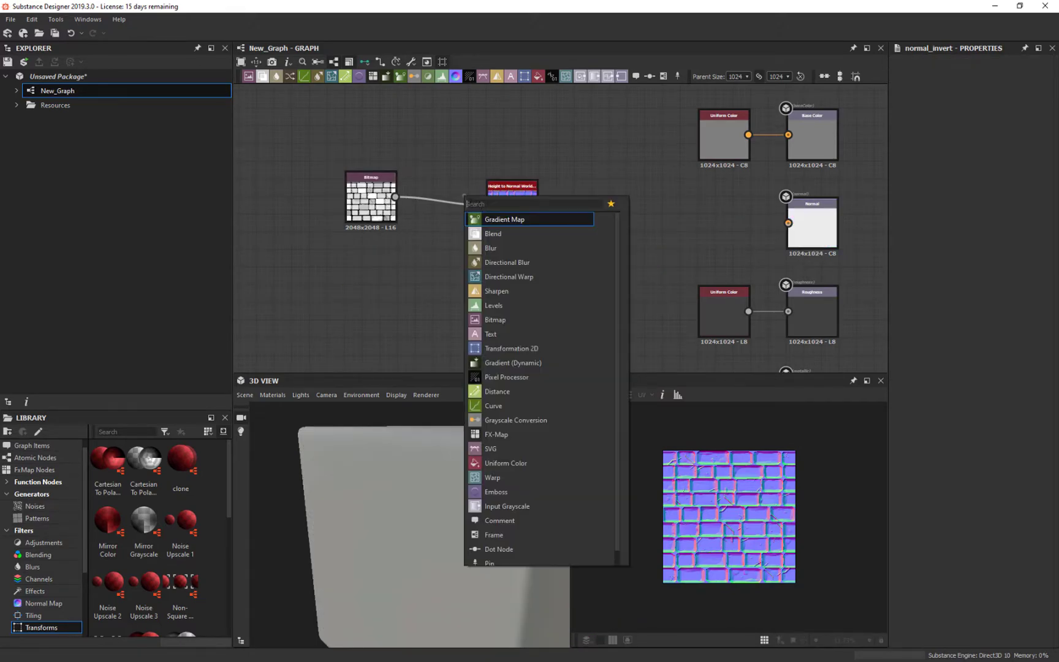
{"action": "double_click", "coordinate": [528, 185]}
{"action": "left_click_drag", "start_coordinate": [528, 186], "coordinate": [786, 222]}
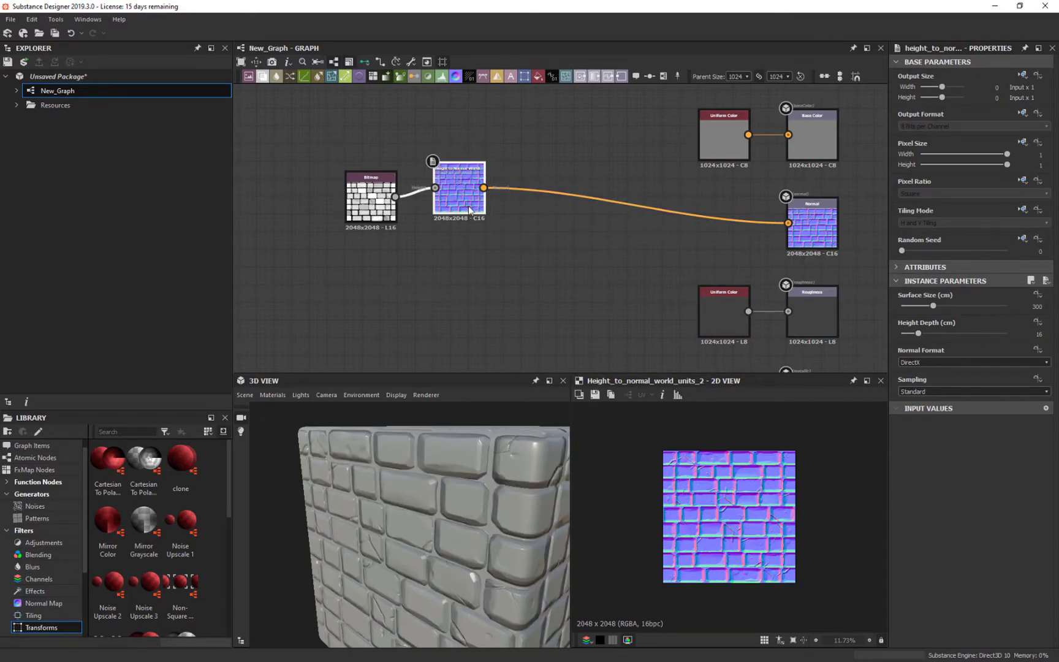
{"action": "left_click_drag", "start_coordinate": [464, 199], "coordinate": [464, 215]}
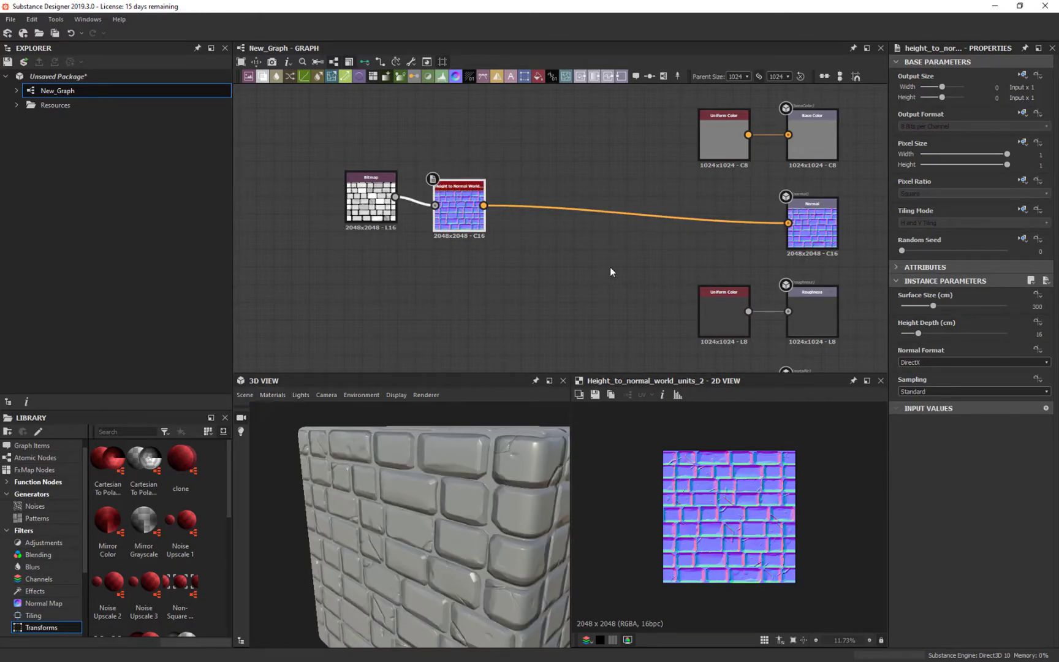
- Delete the Uniform Color feeding the Height output and connect the height bitmap there instead
{"action": "scroll", "coordinate": [608, 268], "scroll_direction": "down", "scroll_amount": 3}
{"action": "middle_click_drag", "start_coordinate": [619, 266], "coordinate": [543, 174]}
{"action": "left_click", "coordinate": [596, 307]}
{"action": "scroll", "coordinate": [669, 310], "scroll_direction": "up", "scroll_amount": 3}
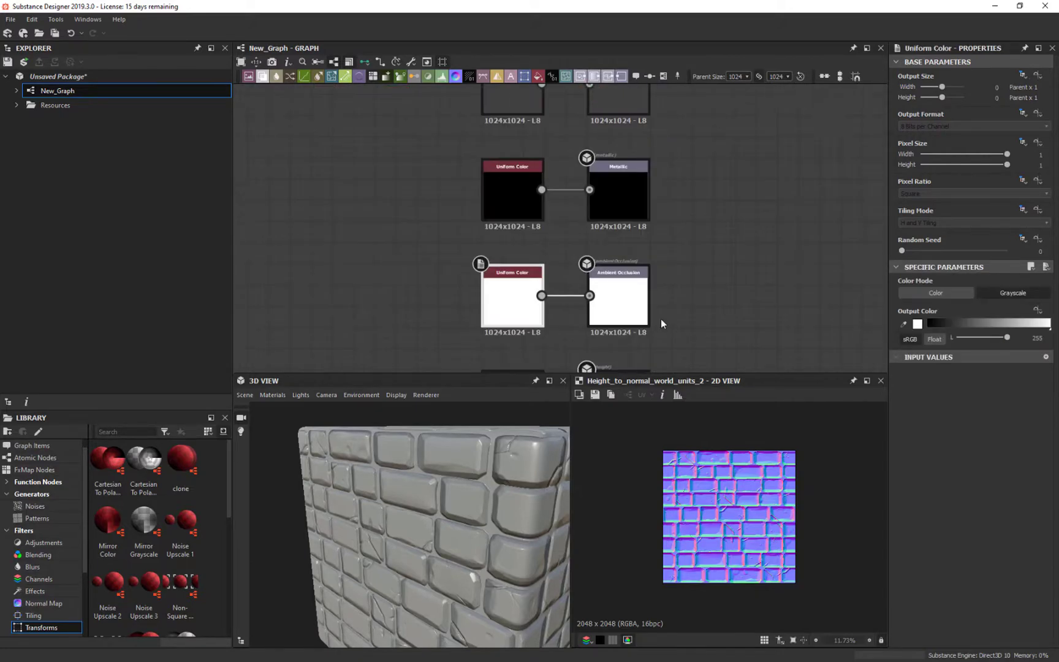
{"action": "scroll", "coordinate": [611, 302], "scroll_direction": "down", "scroll_amount": 3}
{"action": "left_click", "coordinate": [575, 352]}
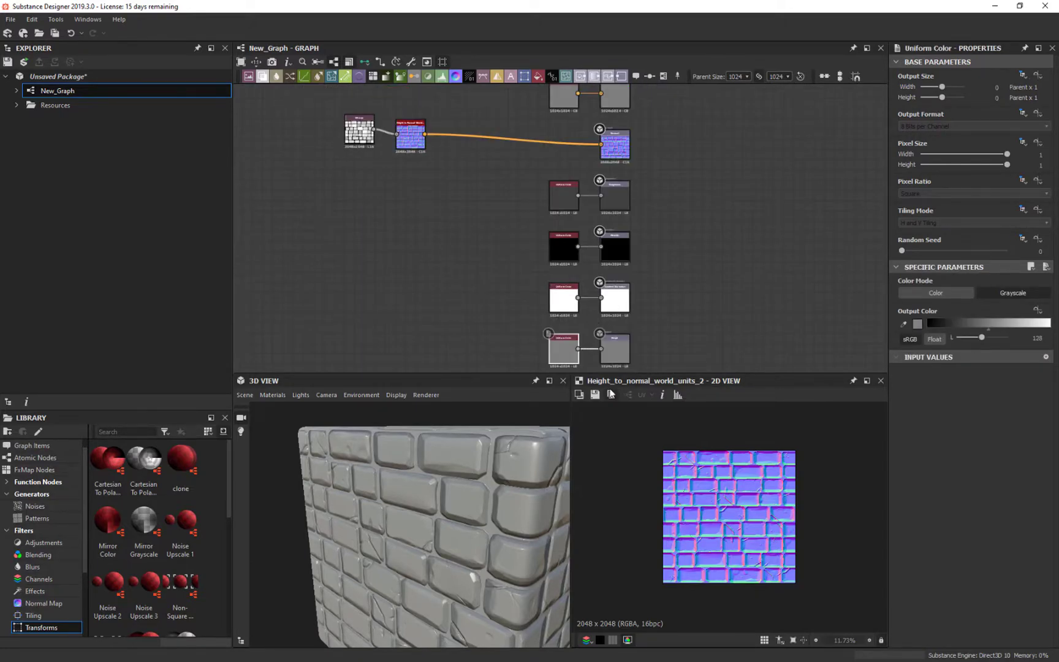
{"action": "key", "text": "Delete"}
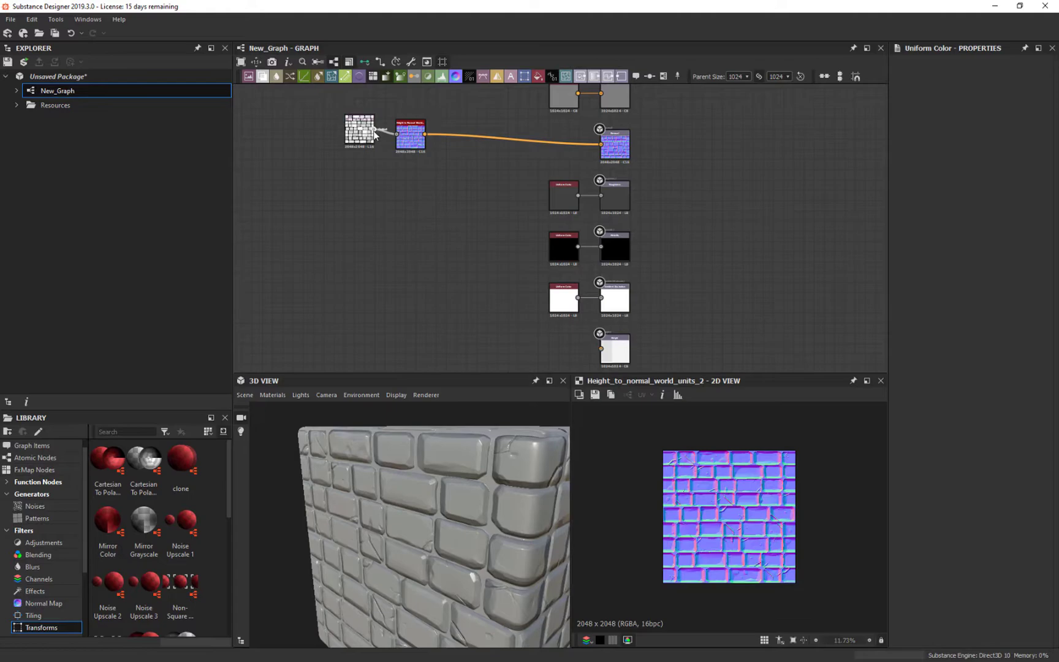
{"action": "left_click_drag", "start_coordinate": [374, 131], "coordinate": [598, 342]}
{"action": "left_click", "coordinate": [674, 315]}
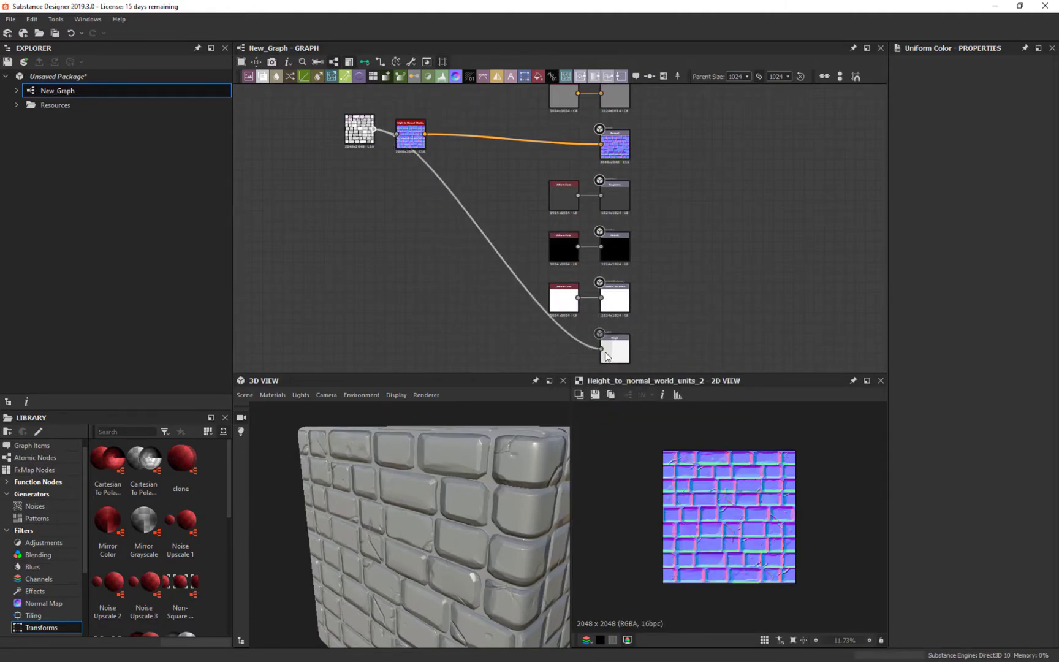
- Switch the 3D preview material's physically_metallic_roughness definition to Tessellation
{"action": "left_click_drag", "start_coordinate": [482, 499], "coordinate": [295, 402]}
{"action": "left_click", "coordinate": [273, 395]}
{"action": "mouse_move", "coordinate": [278, 409]}
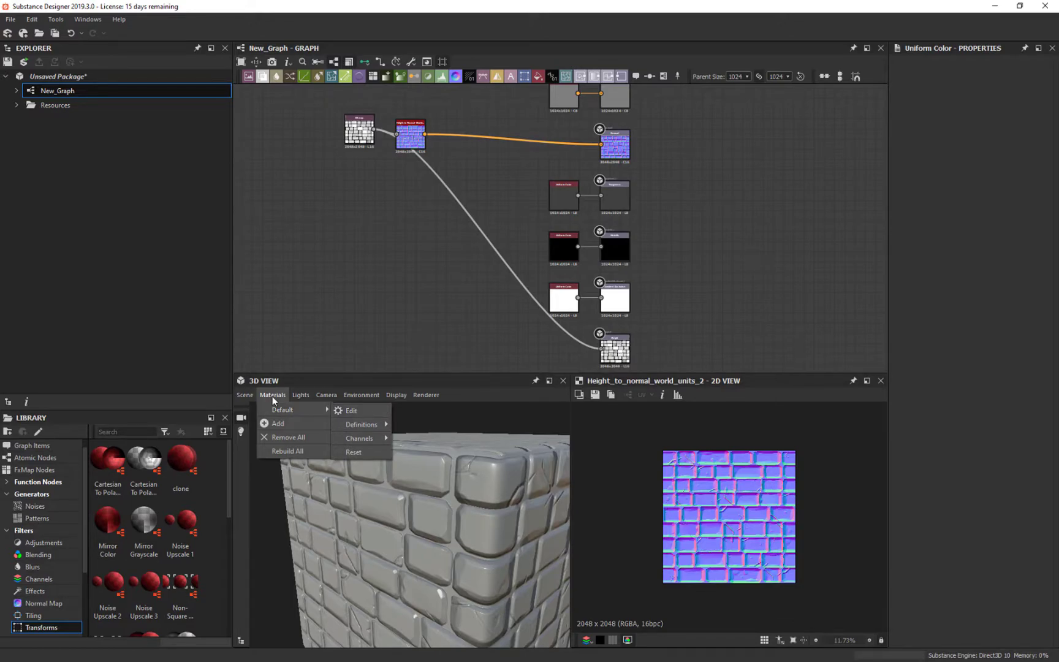
{"action": "mouse_move", "coordinate": [373, 425]}
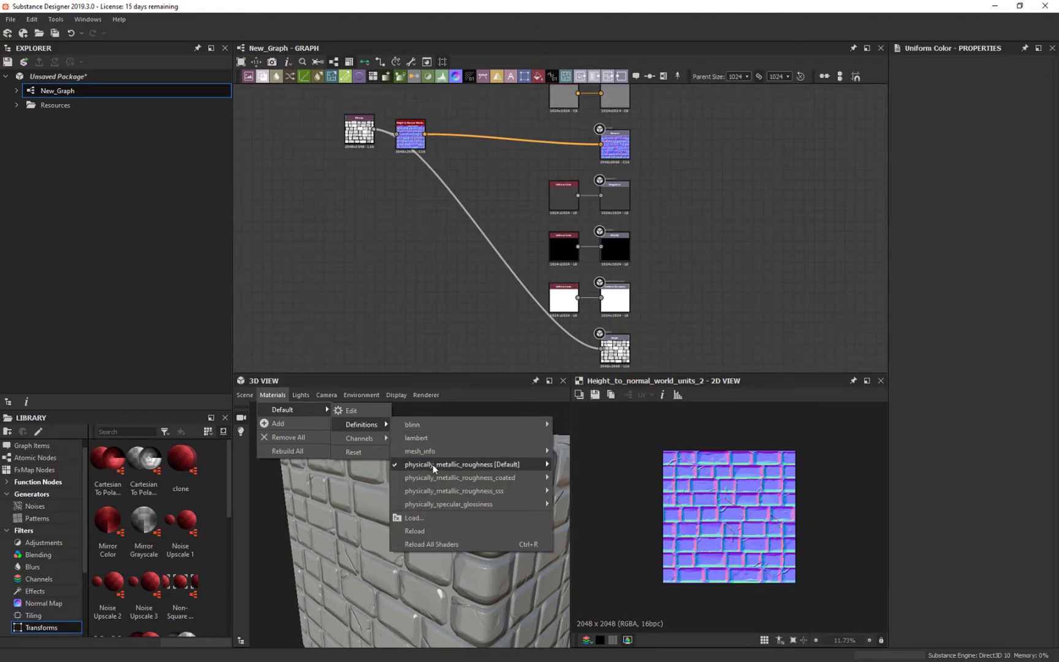
{"action": "mouse_move", "coordinate": [432, 464]}
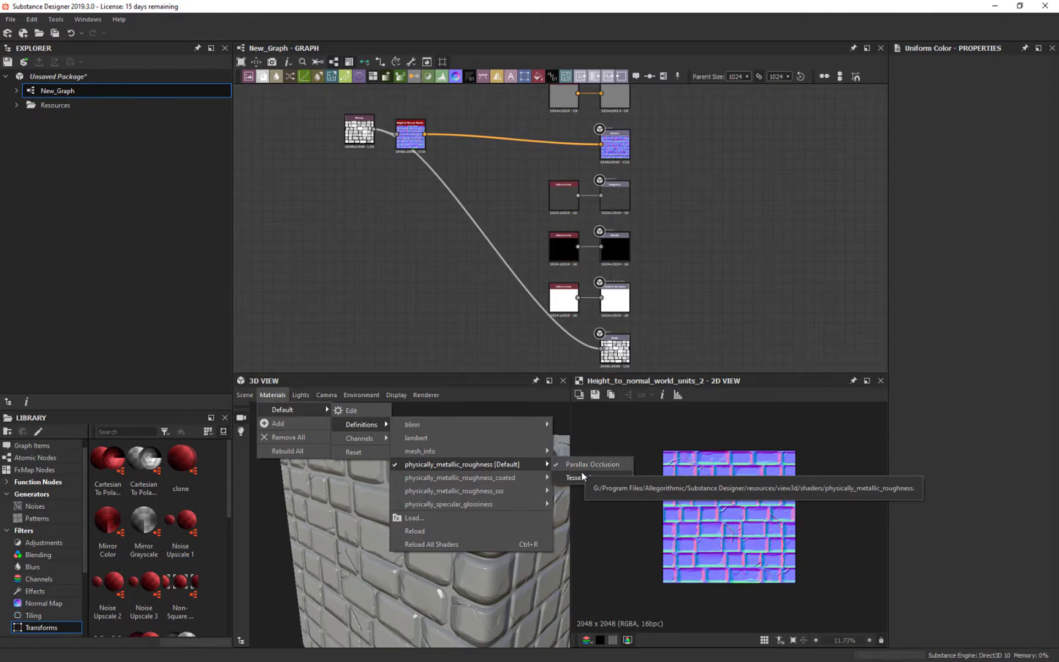
{"action": "left_click", "coordinate": [580, 477]}
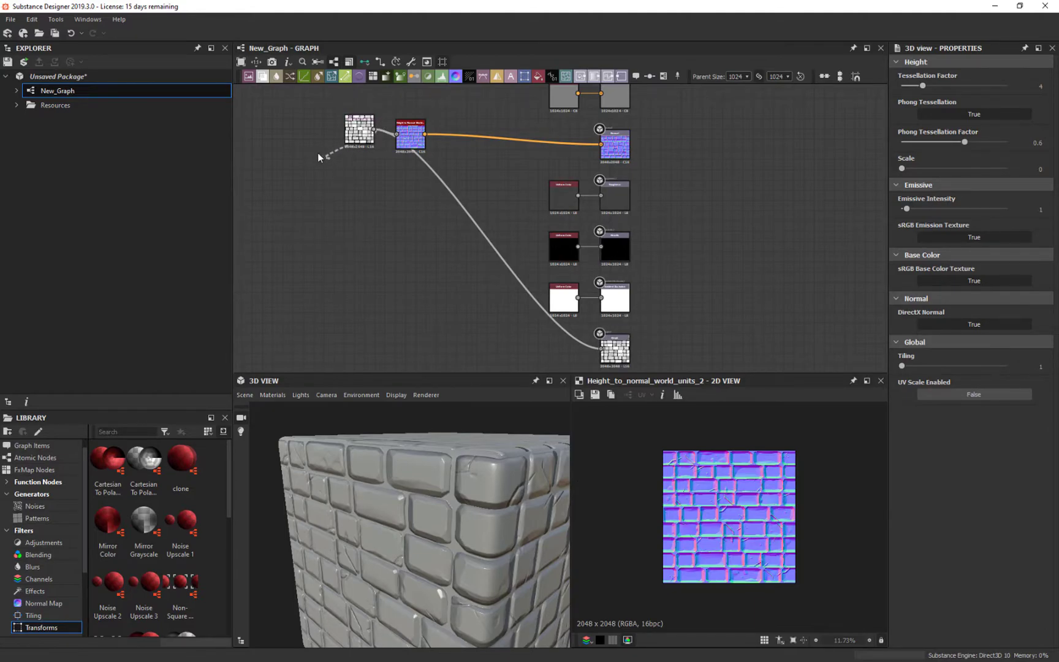
- Place Height to Normal World Units beside the Normal output, align the height bitmap with it, and widen the 3D view
{"action": "left_click_drag", "start_coordinate": [383, 130], "coordinate": [558, 153]}
{"action": "left_click", "coordinate": [375, 133]}
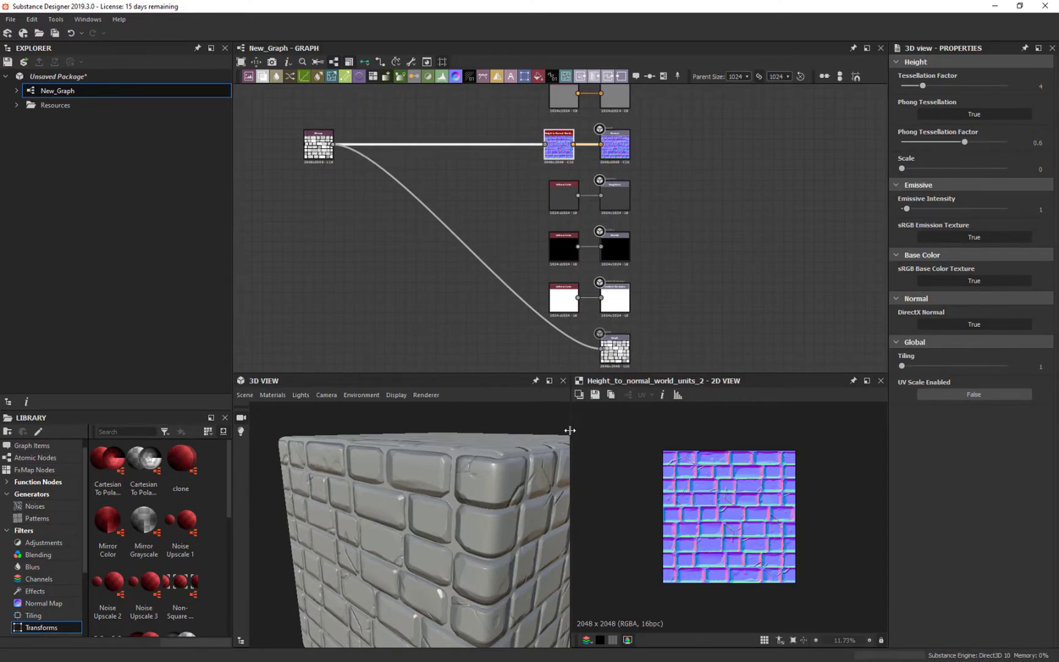
{"action": "left_click_drag", "start_coordinate": [570, 430], "coordinate": [655, 471]}
{"action": "scroll", "coordinate": [536, 503], "scroll_direction": "down", "scroll_amount": 3}
{"action": "left_click_drag", "start_coordinate": [535, 498], "coordinate": [516, 477]}
- Change the 3D preview mesh to Plane (hi-res) and bring the whole plane into view
{"action": "left_click", "coordinate": [246, 396]}
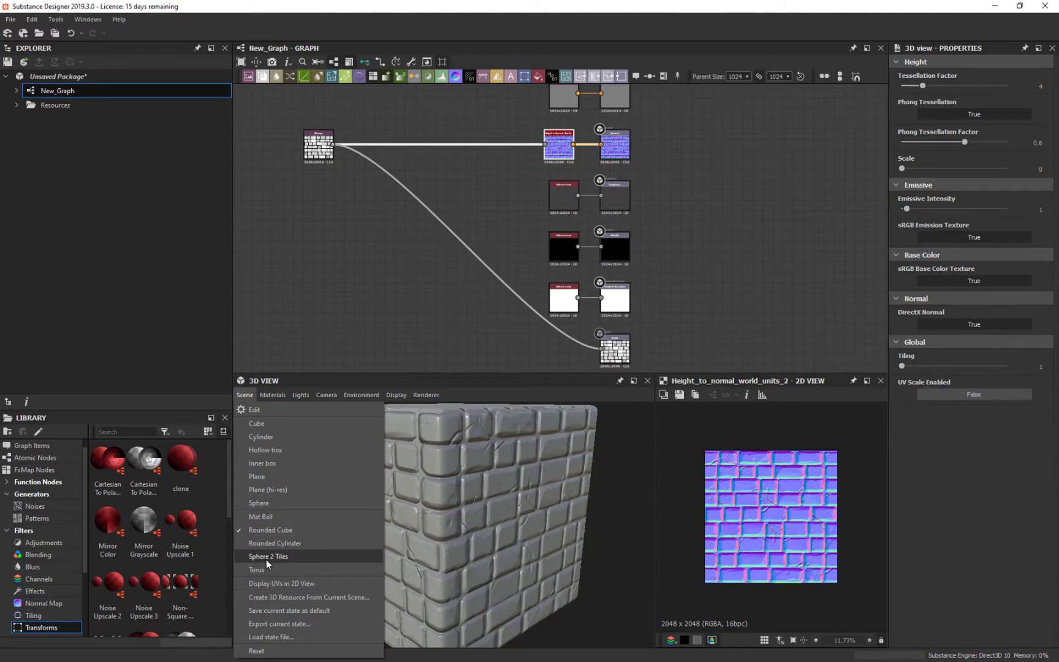
{"action": "left_click", "coordinate": [268, 490]}
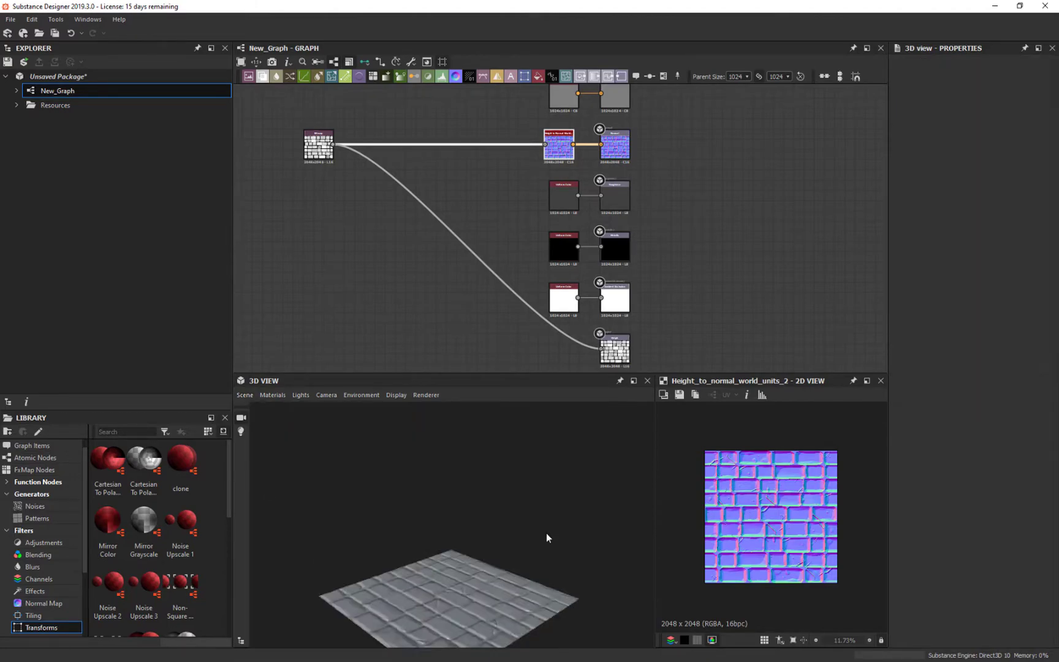
{"action": "left_click_drag", "start_coordinate": [546, 533], "coordinate": [605, 515]}
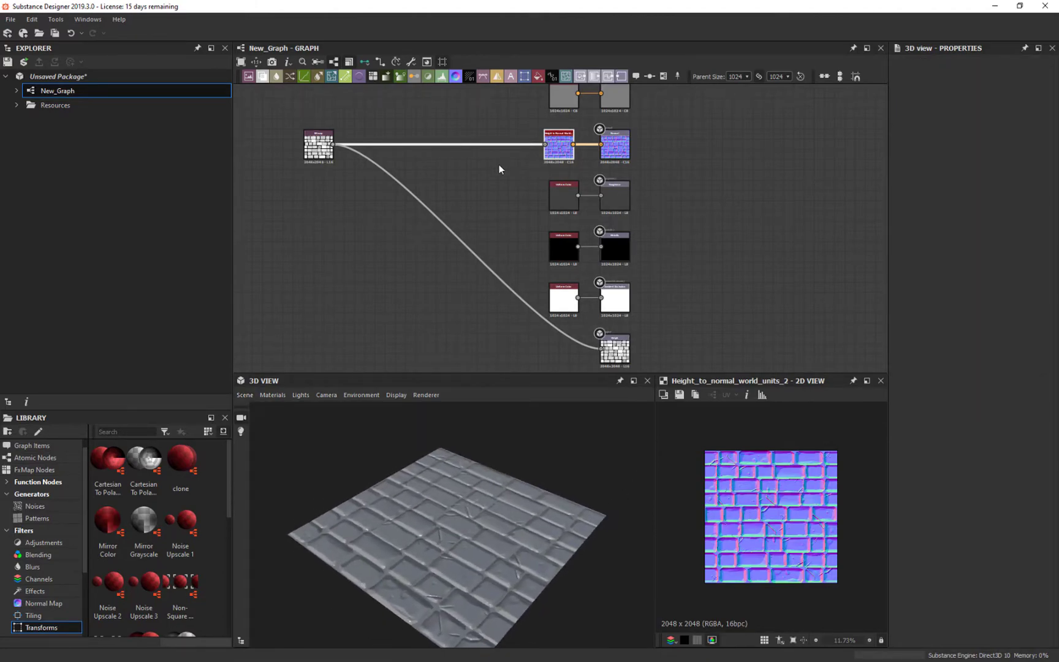
- Set the preview material's height Scale to about 5.26 and examine the displaced bricks on the plane
{"action": "left_click", "coordinate": [272, 395]}
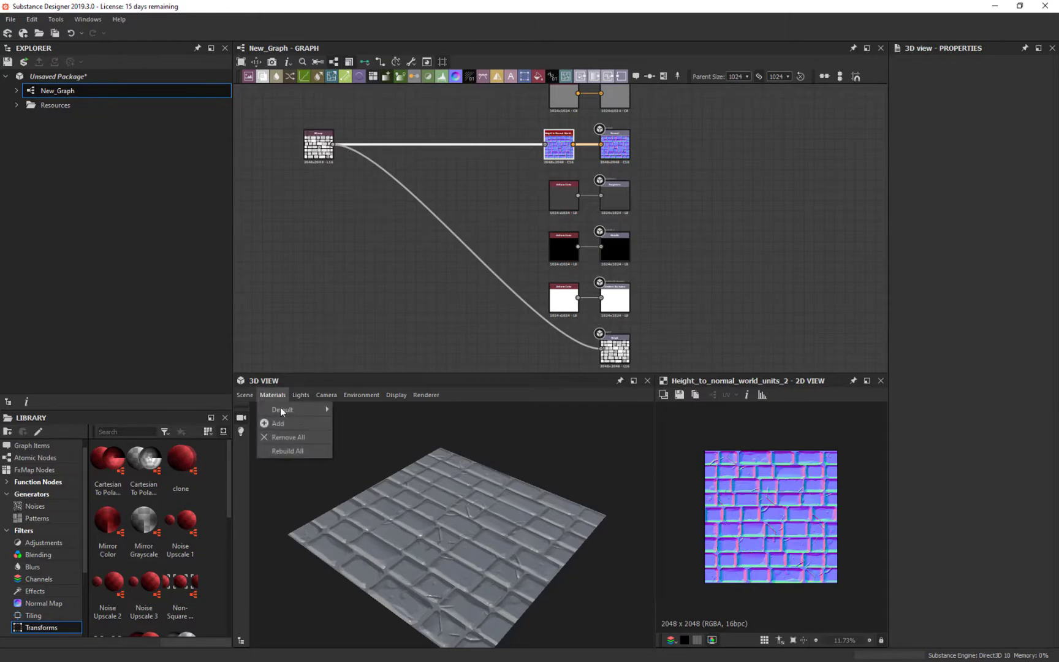
{"action": "mouse_move", "coordinate": [304, 411]}
{"action": "left_click", "coordinate": [351, 410]}
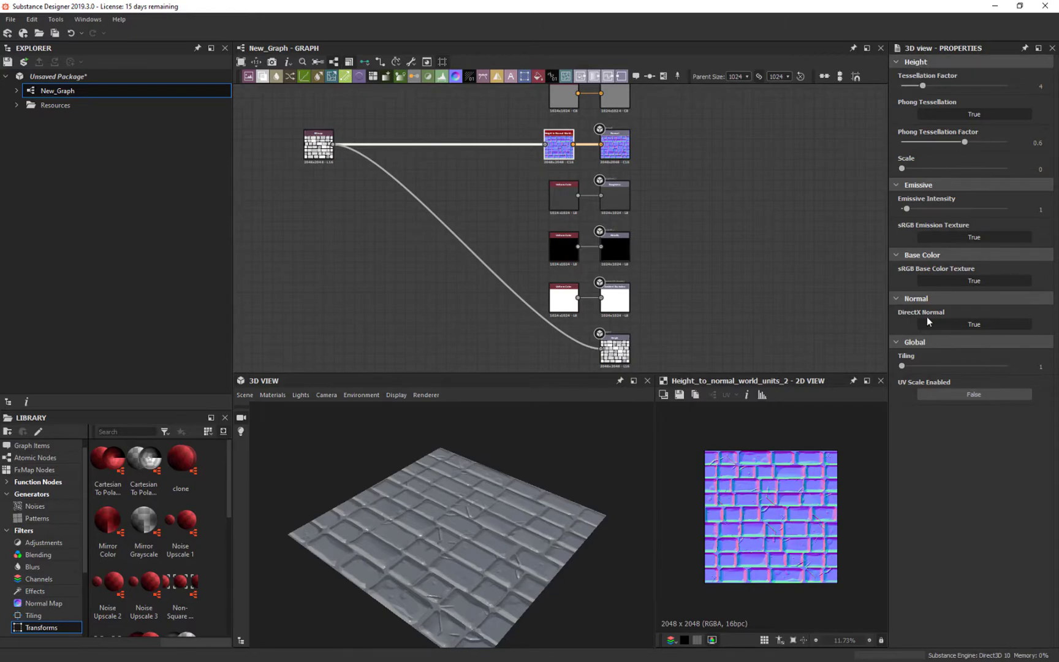
{"action": "left_click_drag", "start_coordinate": [903, 172], "coordinate": [957, 180]}
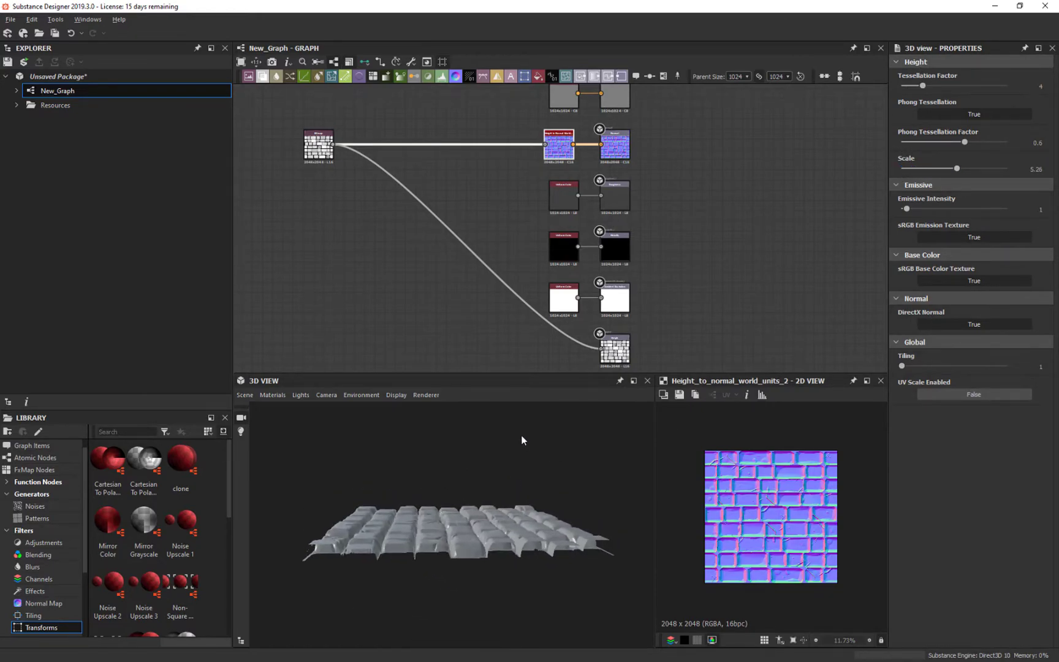
{"action": "left_click_drag", "start_coordinate": [522, 438], "coordinate": [603, 477]}
- Preview the displaced bricks on the Mat Ball mesh and on Sphere 2 Tiles
{"action": "left_click", "coordinate": [268, 396]}
{"action": "mouse_move", "coordinate": [246, 396]}
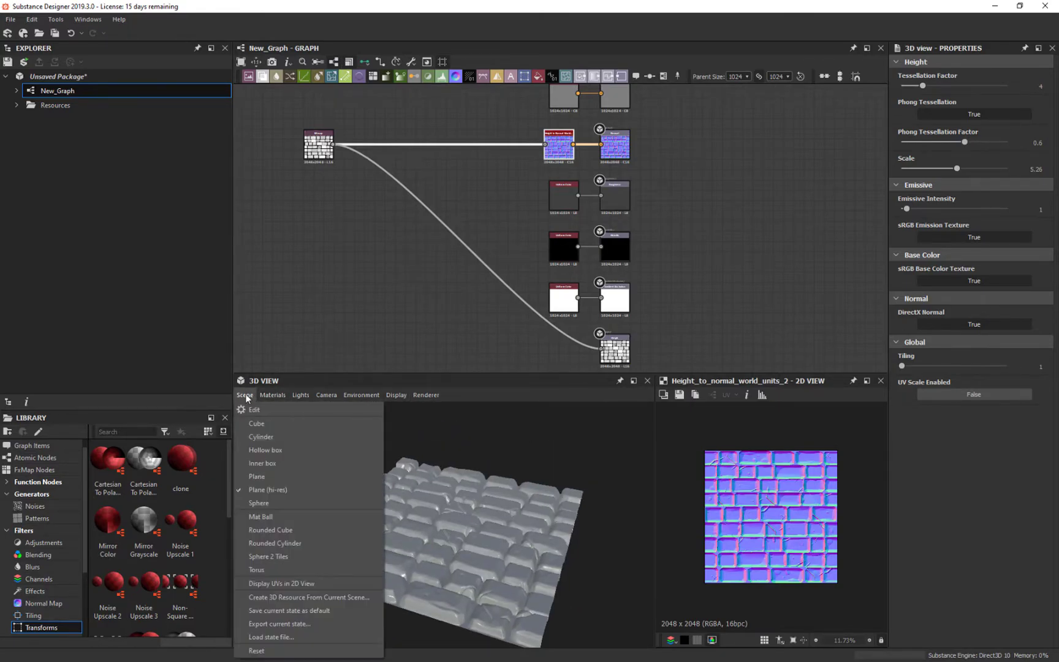
{"action": "left_click", "coordinate": [256, 515]}
{"action": "left_click_drag", "start_coordinate": [520, 538], "coordinate": [579, 502]}
{"action": "left_click", "coordinate": [269, 396]}
{"action": "mouse_move", "coordinate": [245, 395]}
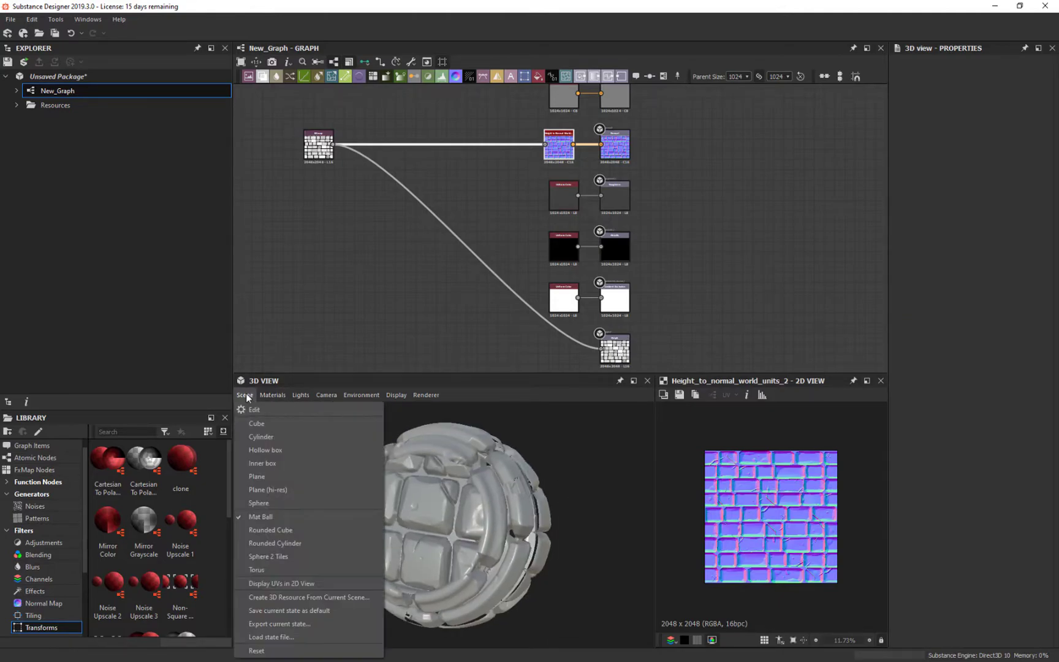
{"action": "left_click", "coordinate": [264, 557]}
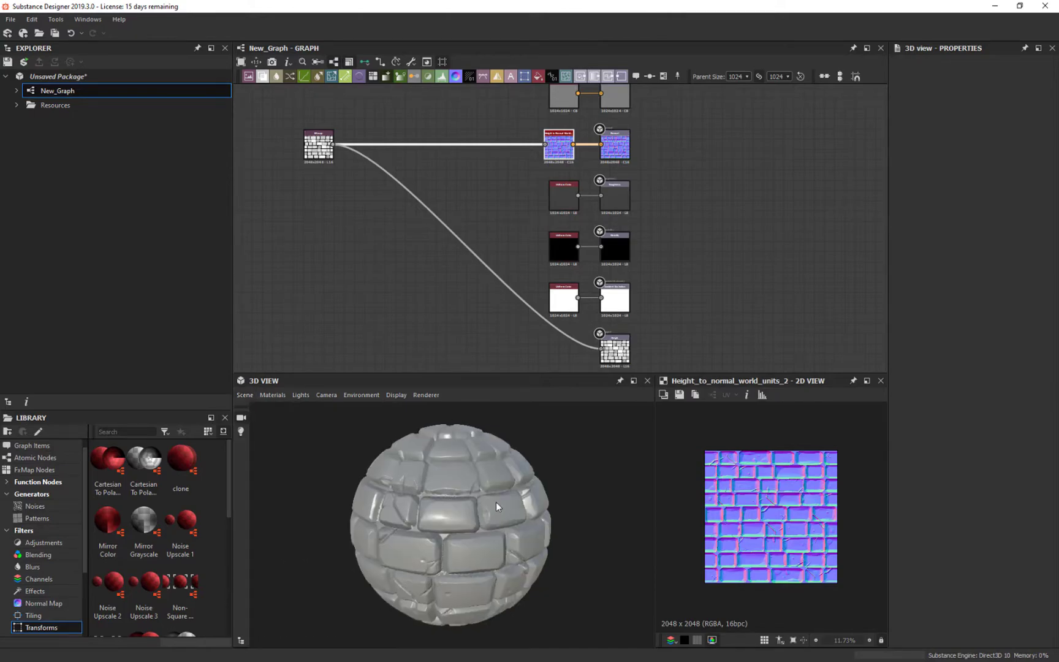
{"action": "mouse_move", "coordinate": [325, 485]}
{"action": "left_mouse_down"}
{"action": "mouse_move", "coordinate": [463, 402]}
{"action": "mouse_move", "coordinate": [320, 520]}
{"action": "mouse_move", "coordinate": [317, 504]}
{"action": "left_mouse_up"}
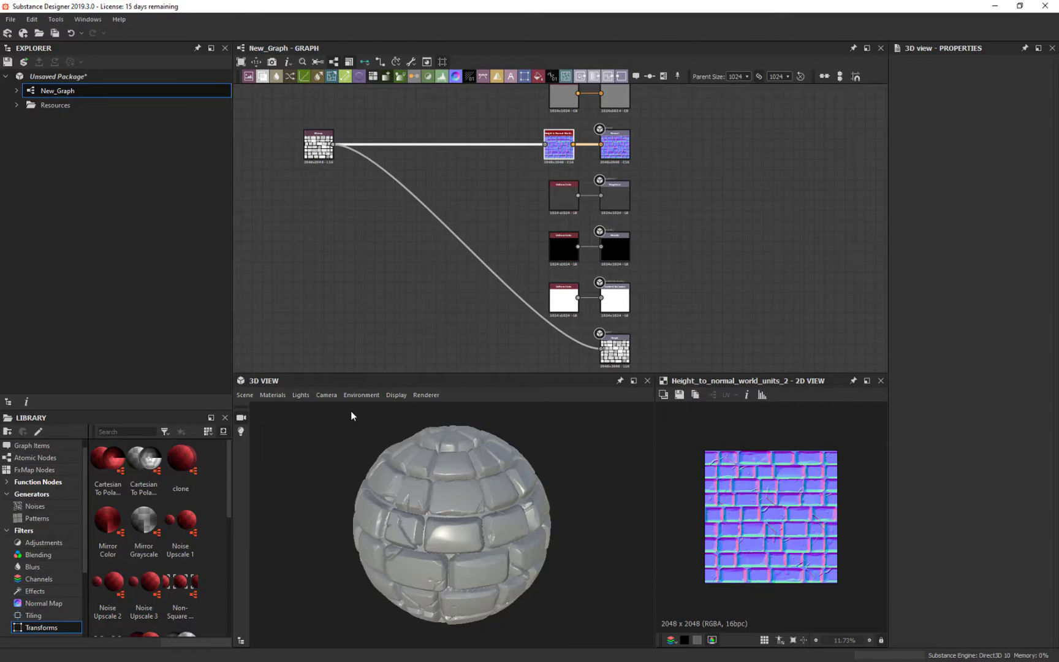
- Try a Tiling of about 2.41 for the preview material and inspect the sphere
{"action": "left_click", "coordinate": [271, 398]}
{"action": "mouse_move", "coordinate": [293, 406]}
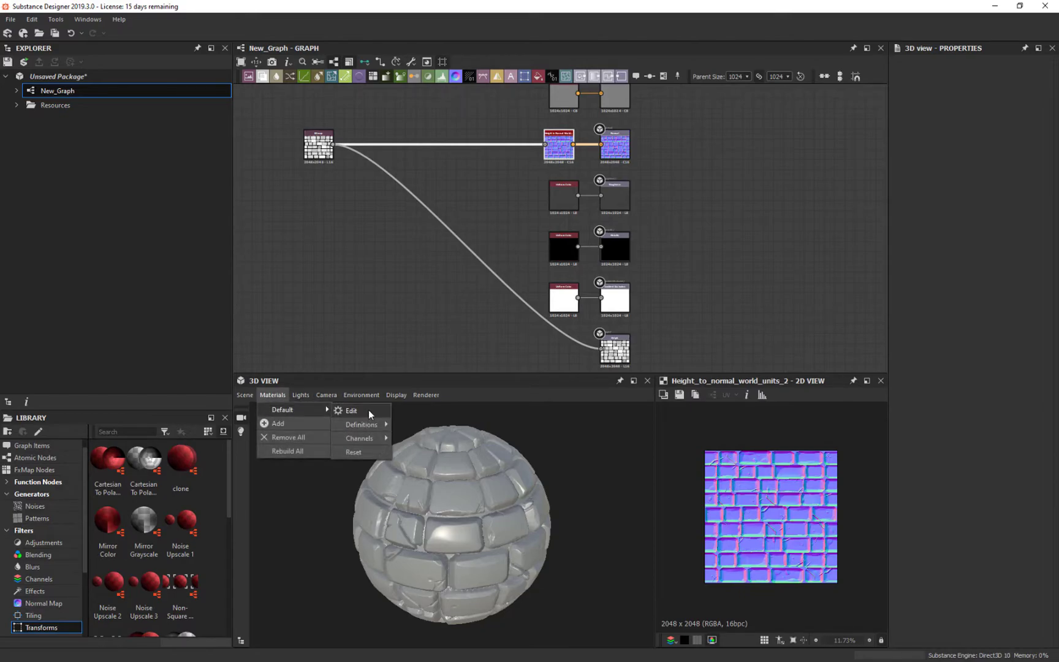
{"action": "left_click", "coordinate": [367, 411]}
{"action": "left_click_drag", "start_coordinate": [905, 370], "coordinate": [918, 367]}
{"action": "left_click_drag", "start_coordinate": [468, 446], "coordinate": [490, 491]}
- Set the preview material's Tiling back to 1
{"action": "left_click", "coordinate": [274, 397]}
{"action": "left_click", "coordinate": [245, 395]}
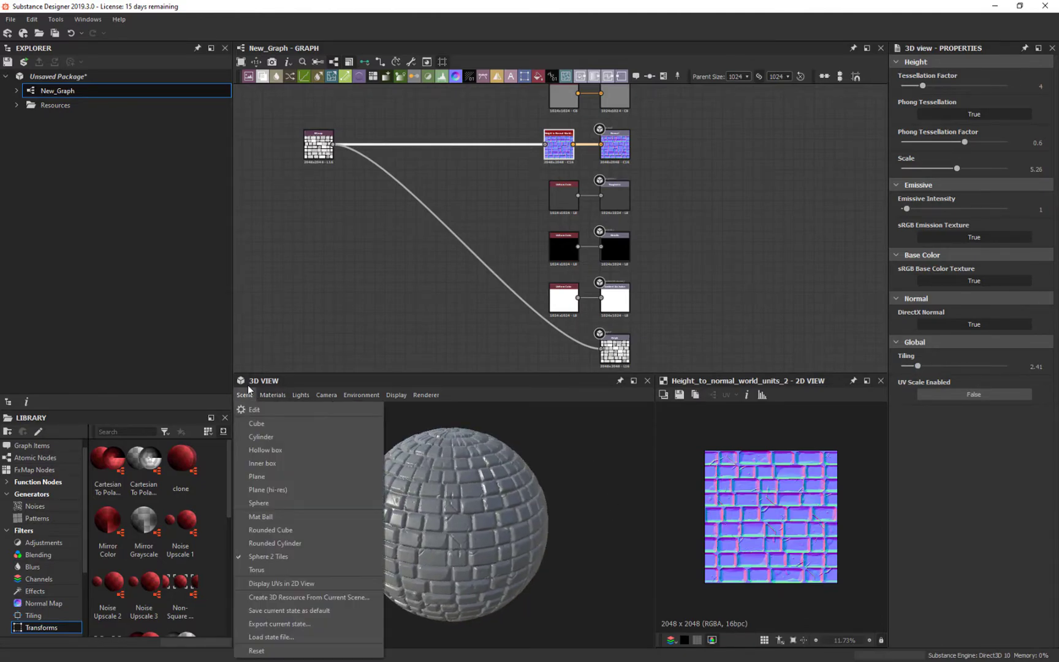
{"action": "left_click", "coordinate": [361, 395]}
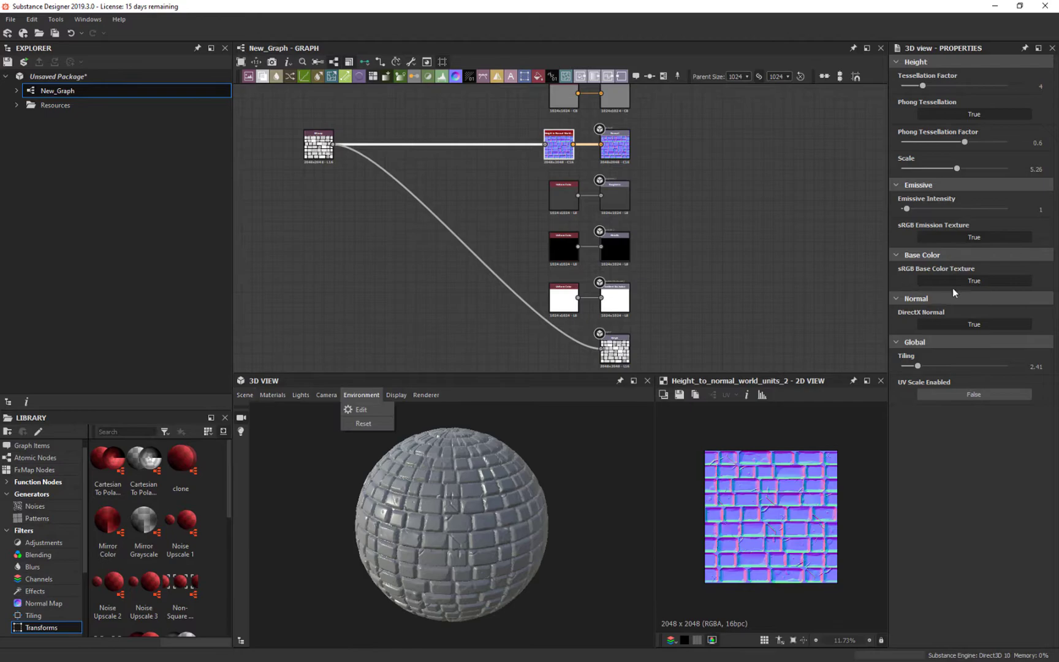
{"action": "double_click", "coordinate": [1034, 366]}
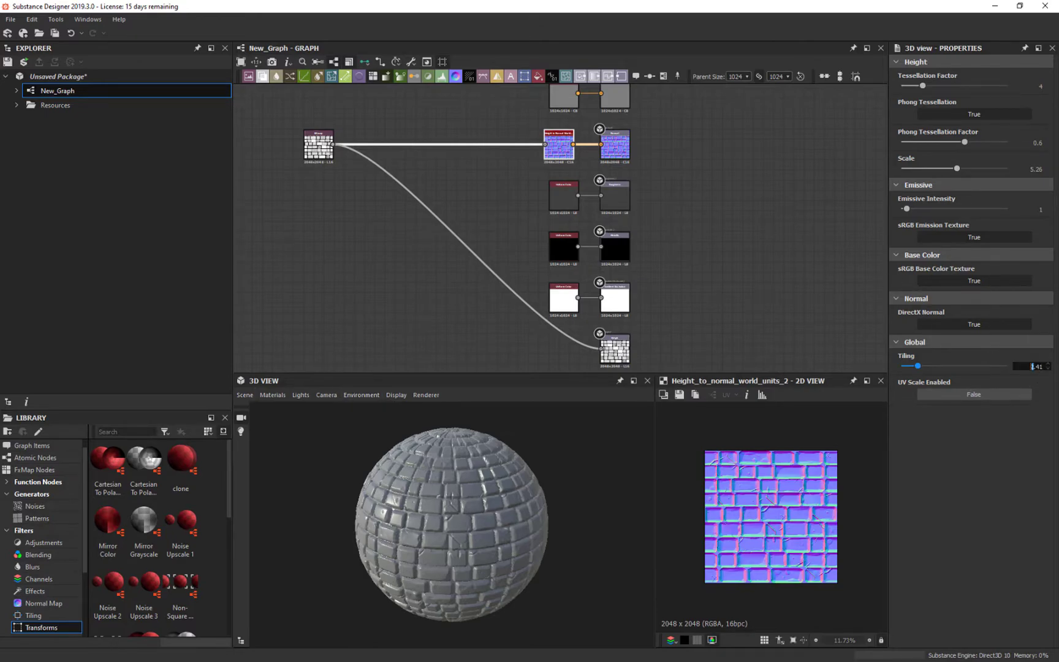
{"action": "key", "text": "Return"}
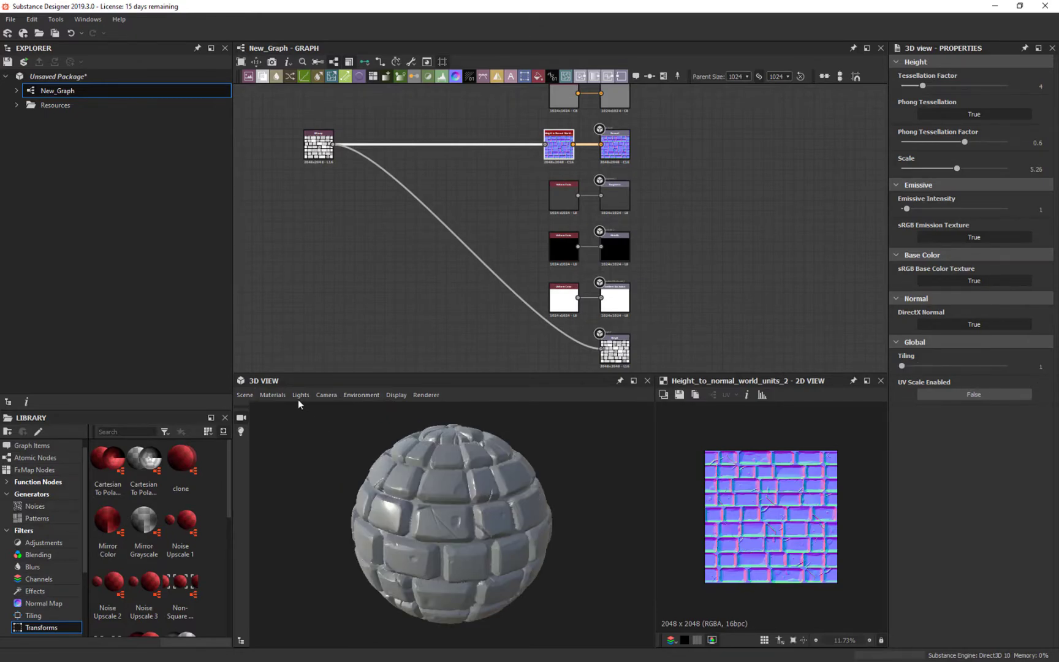
- Change the 3D preview mesh to Rounded Cylinder and view the bricks around its side
{"action": "left_click", "coordinate": [244, 395]}
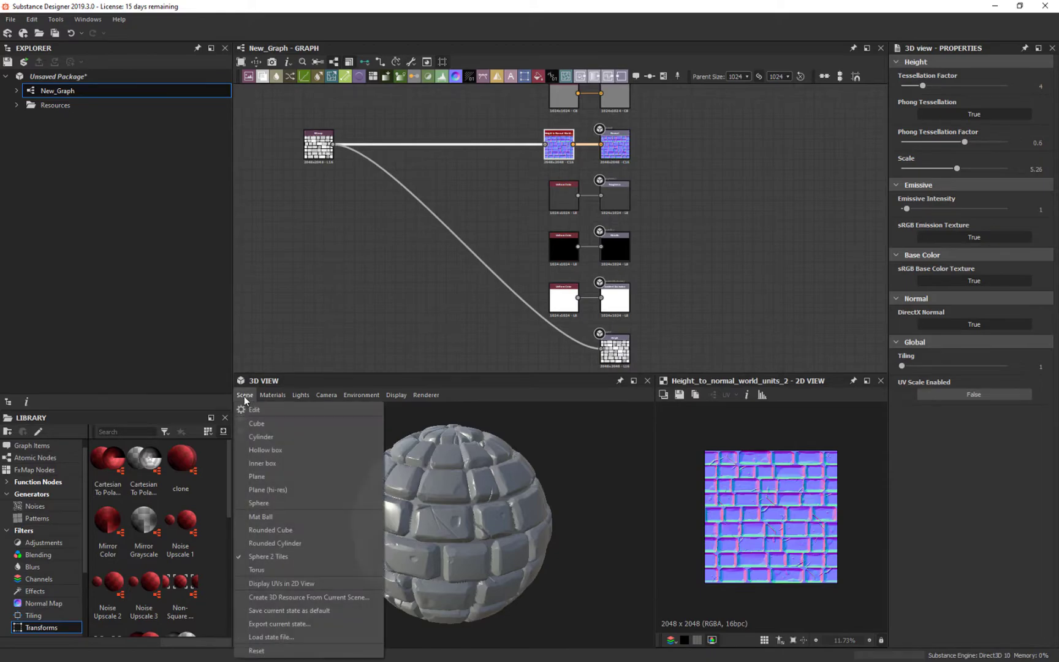
{"action": "left_click", "coordinate": [276, 543]}
{"action": "left_click_drag", "start_coordinate": [429, 539], "coordinate": [689, 513]}
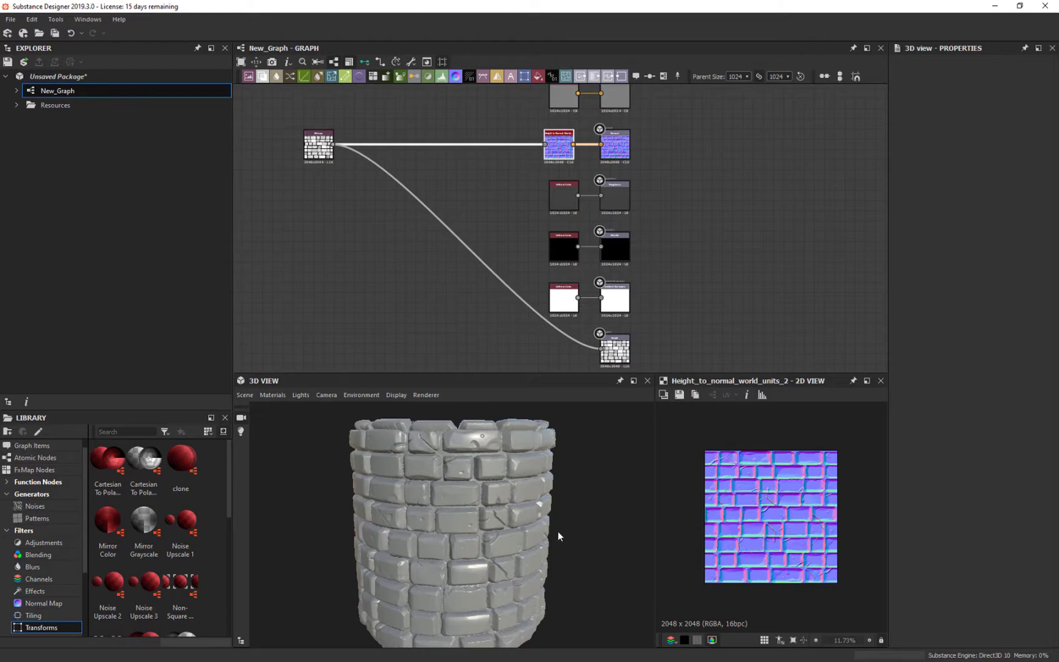
{"action": "left_click_drag", "start_coordinate": [557, 533], "coordinate": [553, 528]}
- Set the preview material's height Scale to about 2.66 and check the brick relief on the cylinder
{"action": "left_click", "coordinate": [271, 395]}
{"action": "mouse_move", "coordinate": [303, 409]}
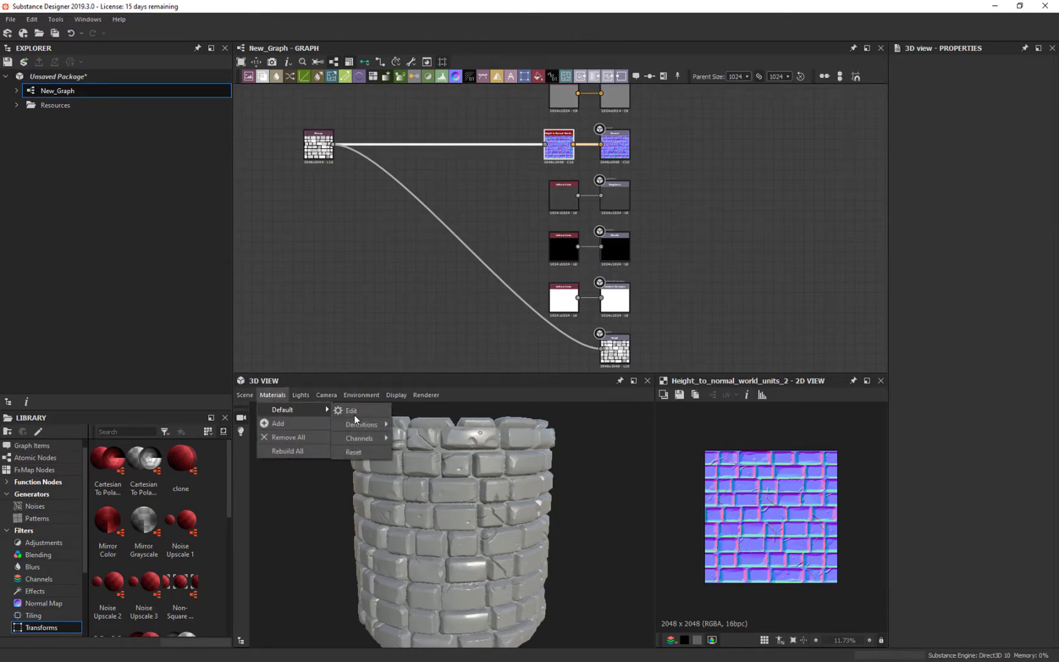
{"action": "left_click", "coordinate": [368, 411]}
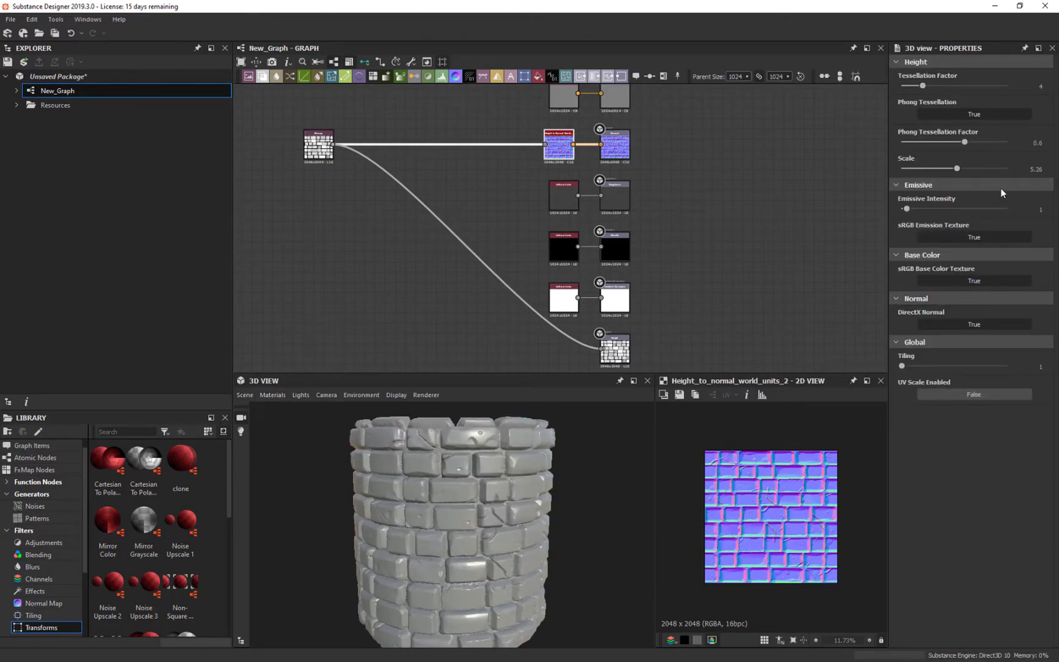
{"action": "left_click_drag", "start_coordinate": [957, 168], "coordinate": [930, 172]}
{"action": "left_click_drag", "start_coordinate": [531, 484], "coordinate": [497, 477]}
- Shift the height bitmap slightly down in the graph and show its properties
{"action": "scroll", "coordinate": [290, 166], "scroll_direction": "up", "scroll_amount": 8}
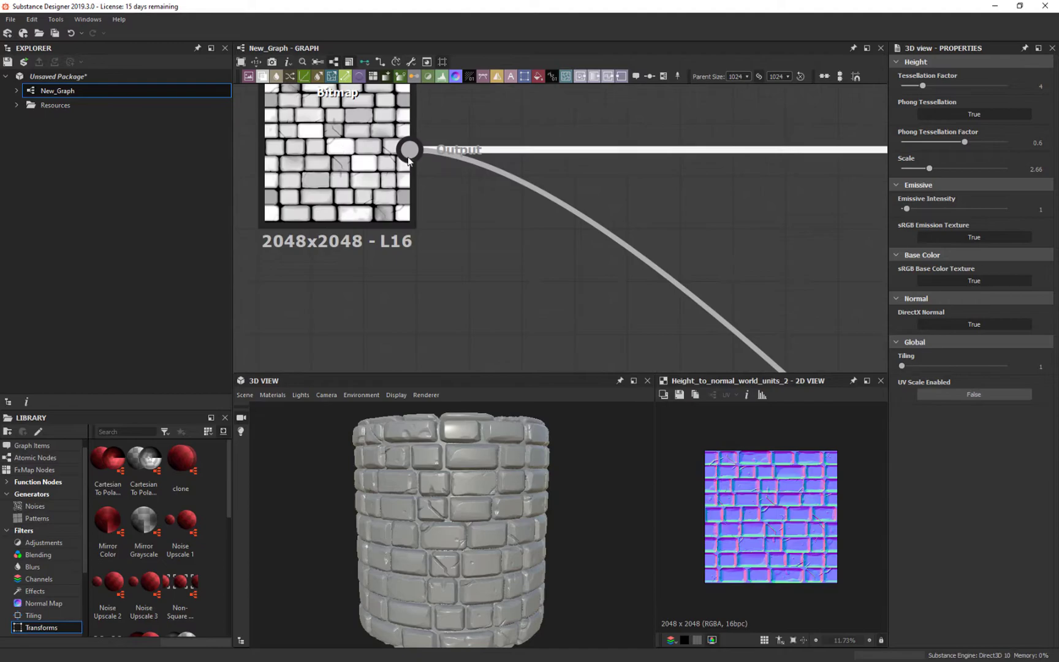
{"action": "left_click_drag", "start_coordinate": [411, 198], "coordinate": [396, 273]}
{"action": "scroll", "coordinate": [440, 243], "scroll_direction": "down", "scroll_amount": 6}
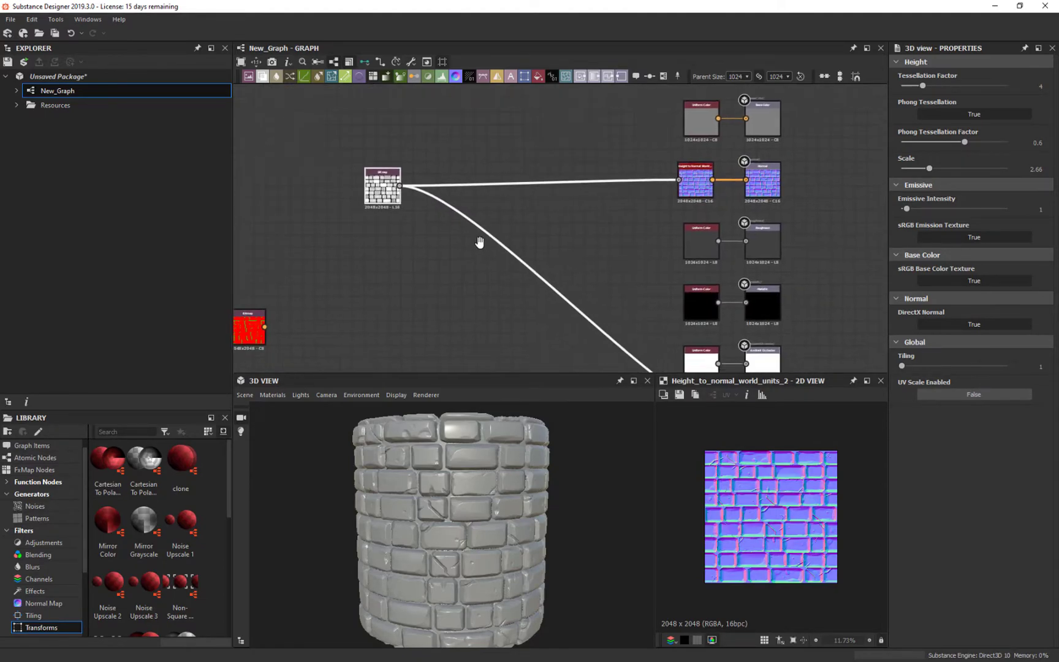
{"action": "left_click", "coordinate": [375, 228]}
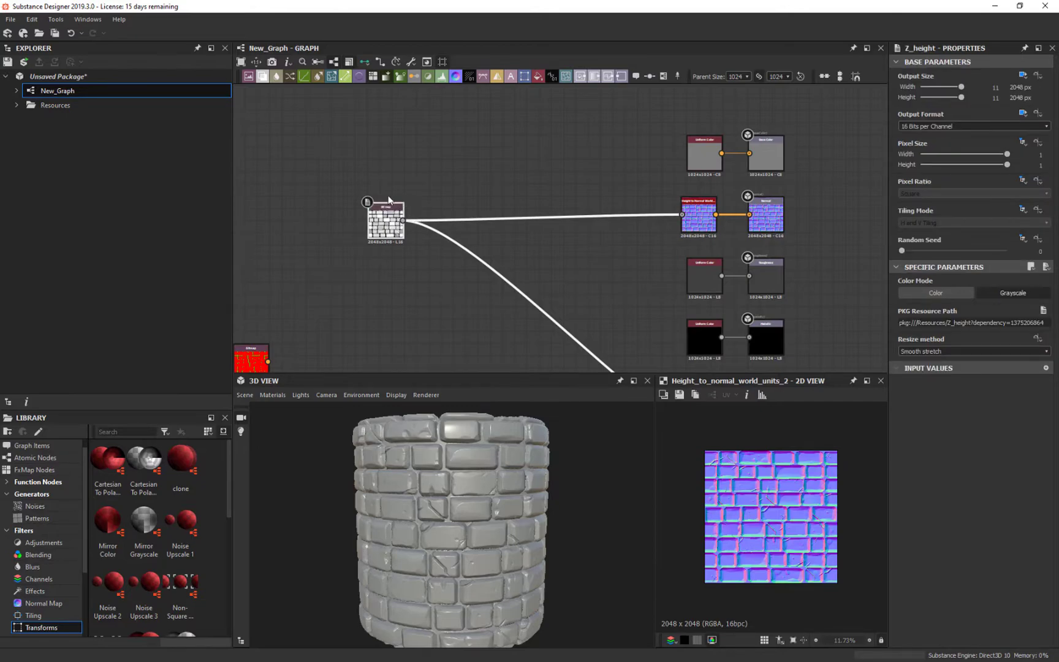
- Insert a Levels node directly after the height bitmap, feeding both the normal and height branches
{"action": "right_click", "coordinate": [451, 273]}
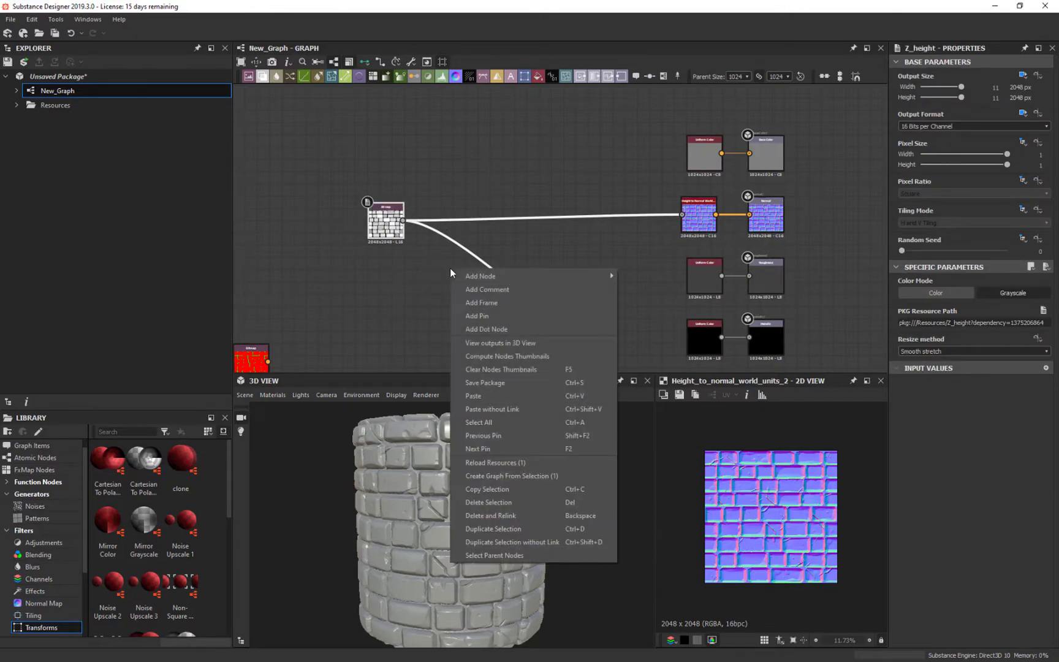
{"action": "mouse_move", "coordinate": [496, 276]}
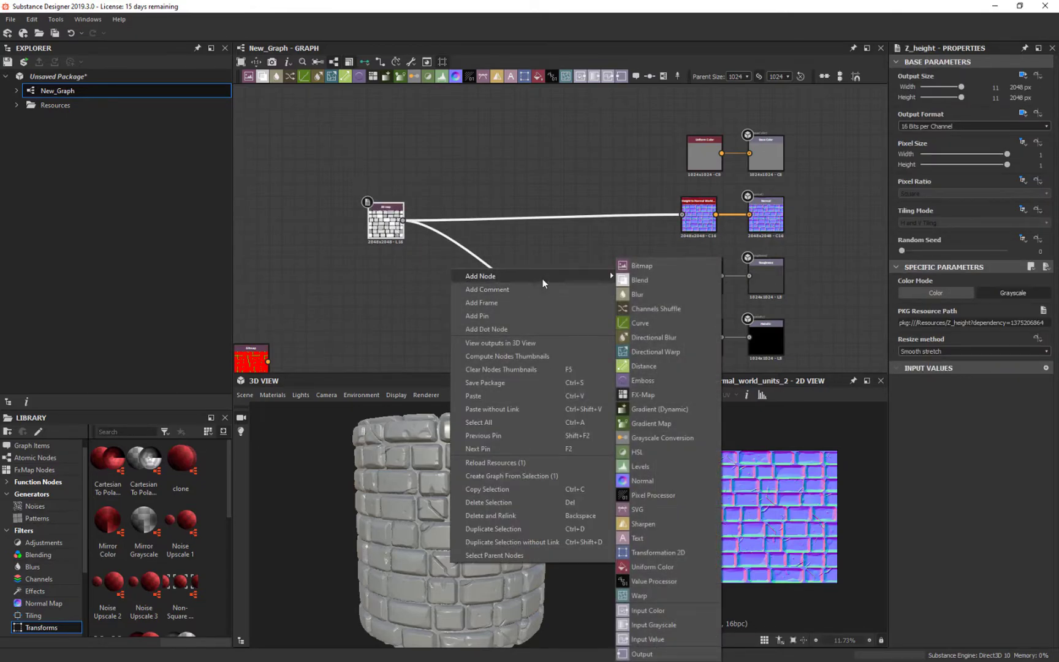
{"action": "key", "text": "Escape"}
{"action": "key", "text": "space"}
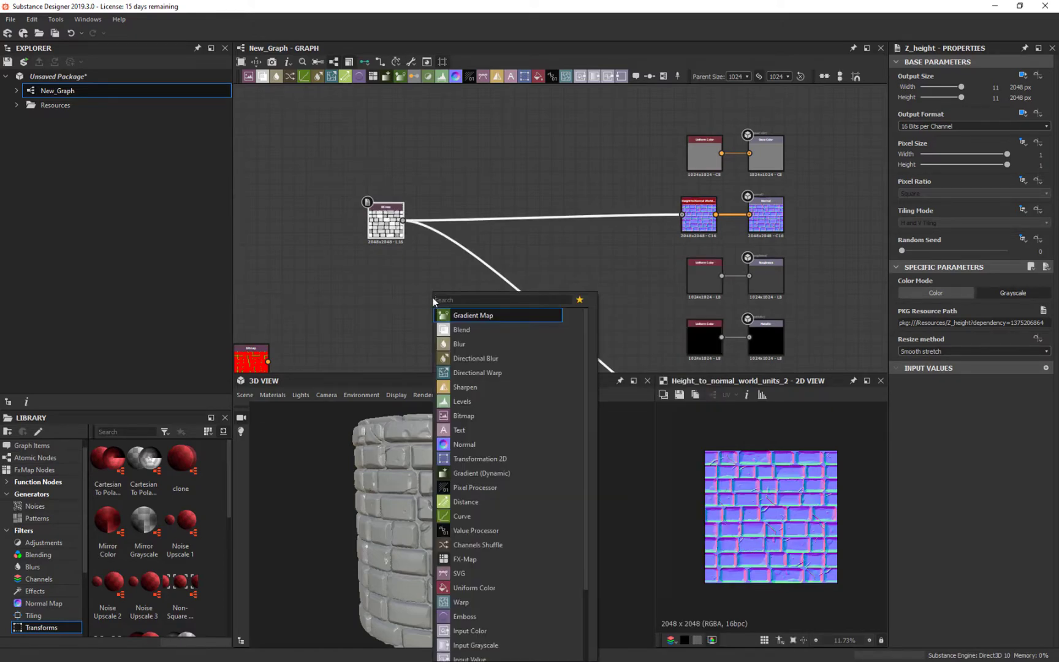
{"action": "type", "text": "l"}
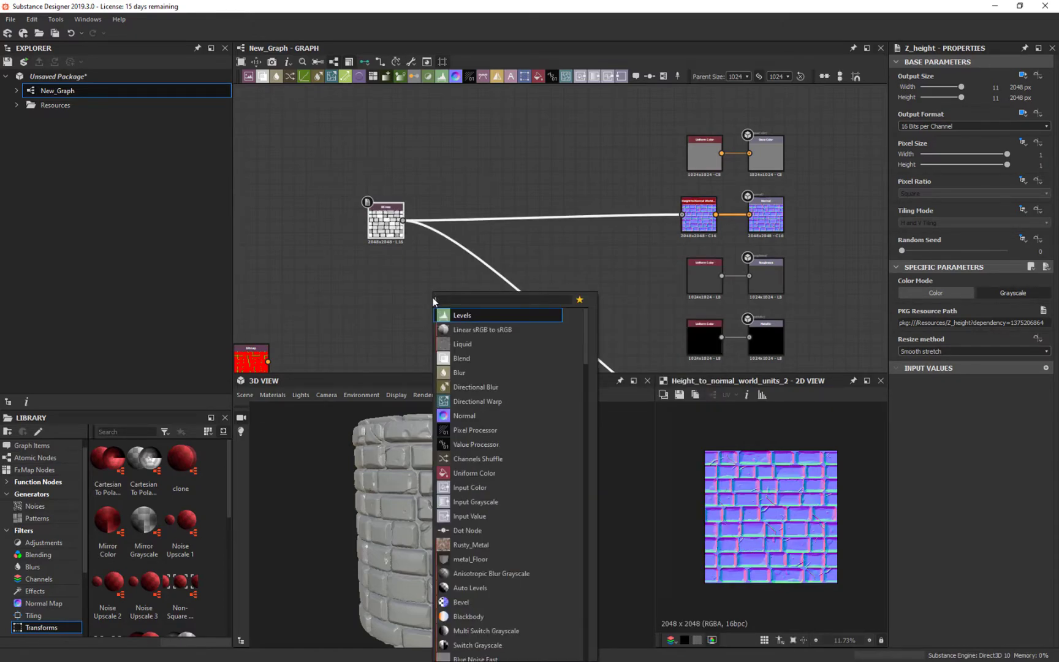
{"action": "left_click", "coordinate": [476, 315]}
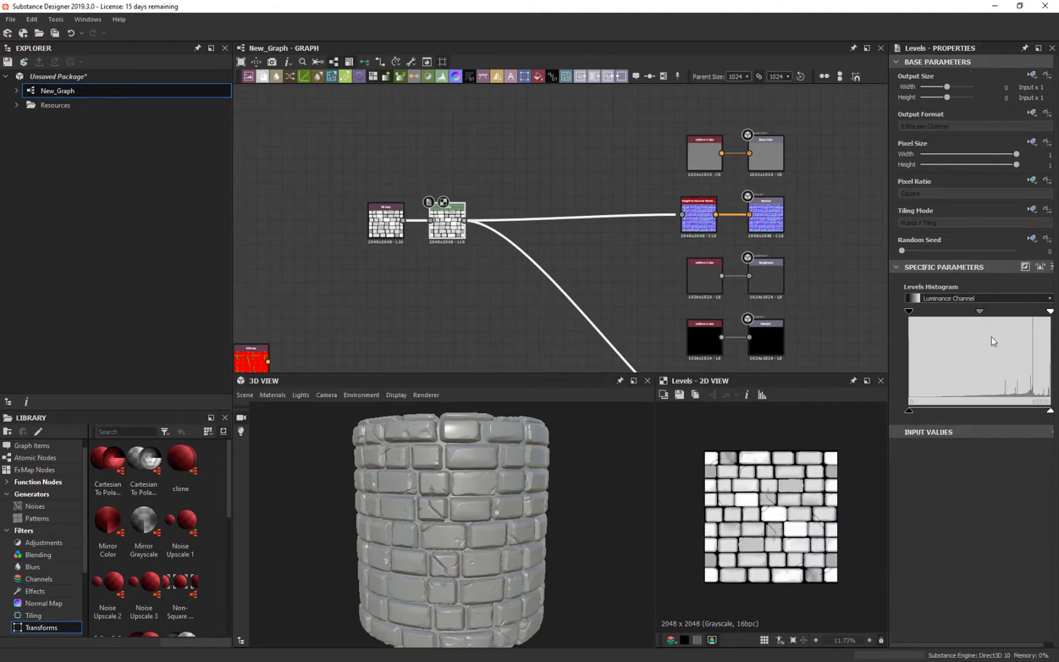
- Try raising the Levels black point and shifting the midtone toward white, checking the deeper brick relief on the cylinder
{"action": "left_click_drag", "start_coordinate": [910, 313], "coordinate": [966, 314]}
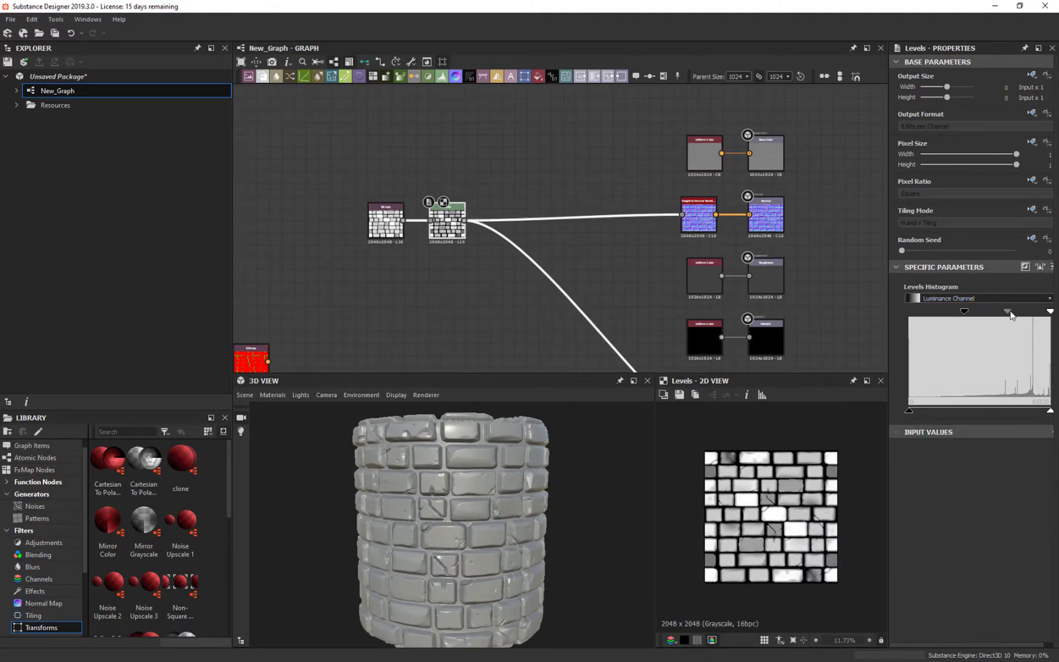
{"action": "mouse_move", "coordinate": [1008, 312]}
{"action": "left_mouse_down"}
{"action": "mouse_move", "coordinate": [1023, 313]}
{"action": "mouse_move", "coordinate": [1014, 317]}
{"action": "left_mouse_up"}
{"action": "left_click_drag", "start_coordinate": [608, 534], "coordinate": [587, 567]}
{"action": "mouse_move", "coordinate": [557, 267]}
{"action": "middle_mouse_down"}
{"action": "mouse_move", "coordinate": [406, 232]}
{"action": "mouse_move", "coordinate": [551, 217]}
{"action": "mouse_move", "coordinate": [557, 249]}
{"action": "middle_mouse_up"}
{"action": "left_click_drag", "start_coordinate": [469, 248], "coordinate": [464, 249]}
{"action": "middle_click_drag", "start_coordinate": [511, 537], "coordinate": [478, 513]}
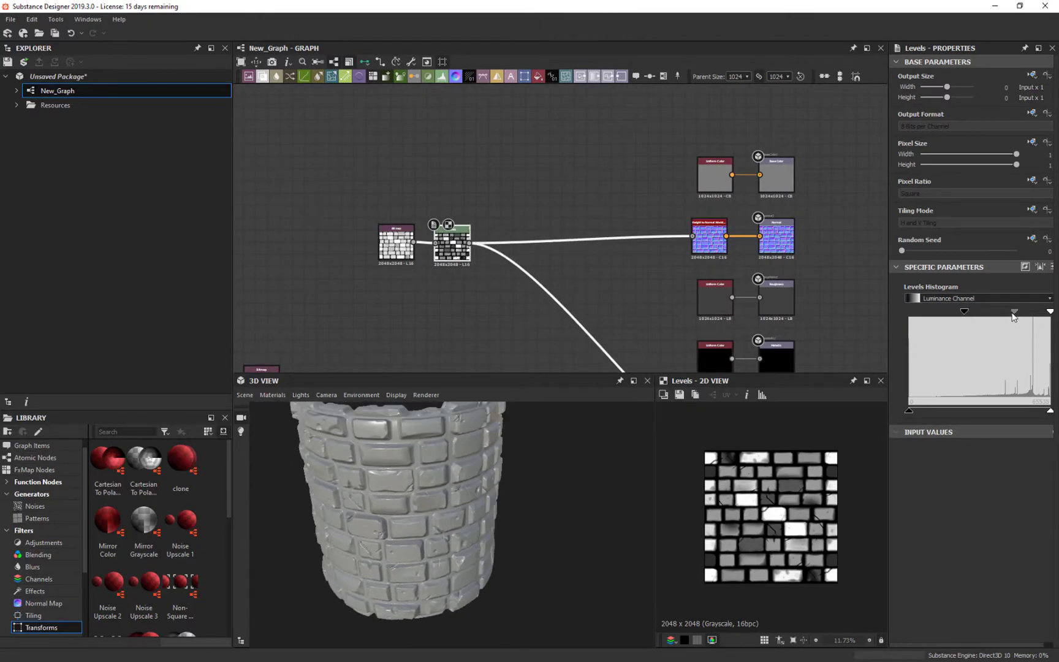
{"action": "mouse_move", "coordinate": [1014, 312]}
{"action": "left_mouse_down"}
{"action": "mouse_move", "coordinate": [989, 318]}
{"action": "mouse_move", "coordinate": [1020, 319]}
{"action": "left_mouse_up"}
- Undo the Levels histogram adjustments
{"action": "key", "text": "ctrl+z"}
{"action": "key", "text": "ctrl+z"}
{"action": "key", "text": "ctrl+z"}
{"action": "key", "text": "ctrl+z"}
{"action": "key", "text": "ctrl+z"}
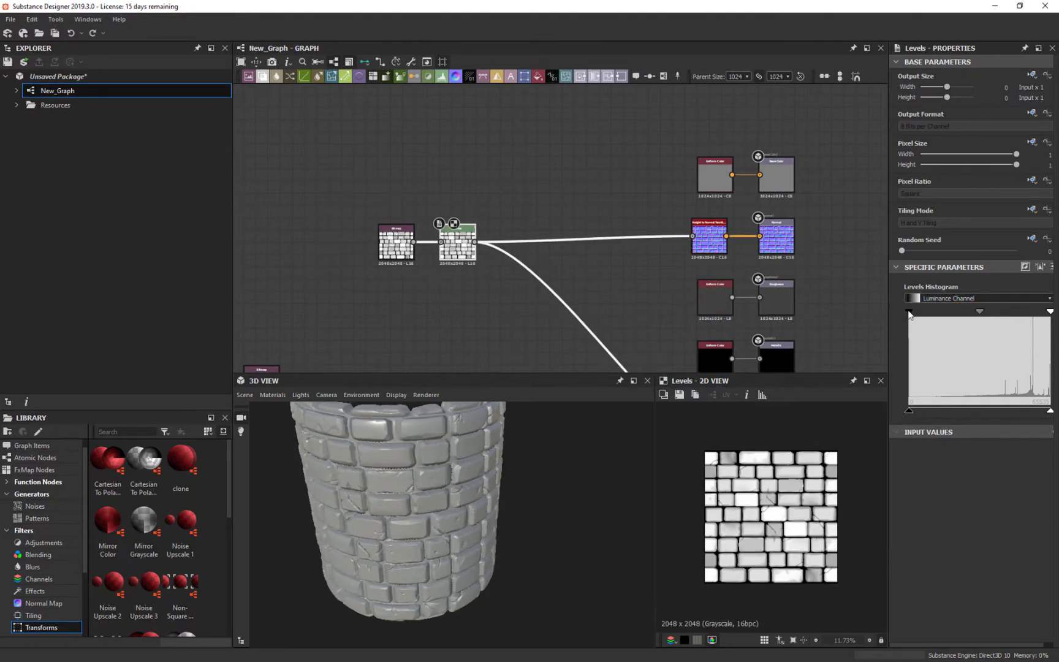
- Raise the Levels node's input black point to roughly a third of the histogram and lower the white point slightly, checking the cylinder
{"action": "left_click_drag", "start_coordinate": [909, 312], "coordinate": [962, 311]}
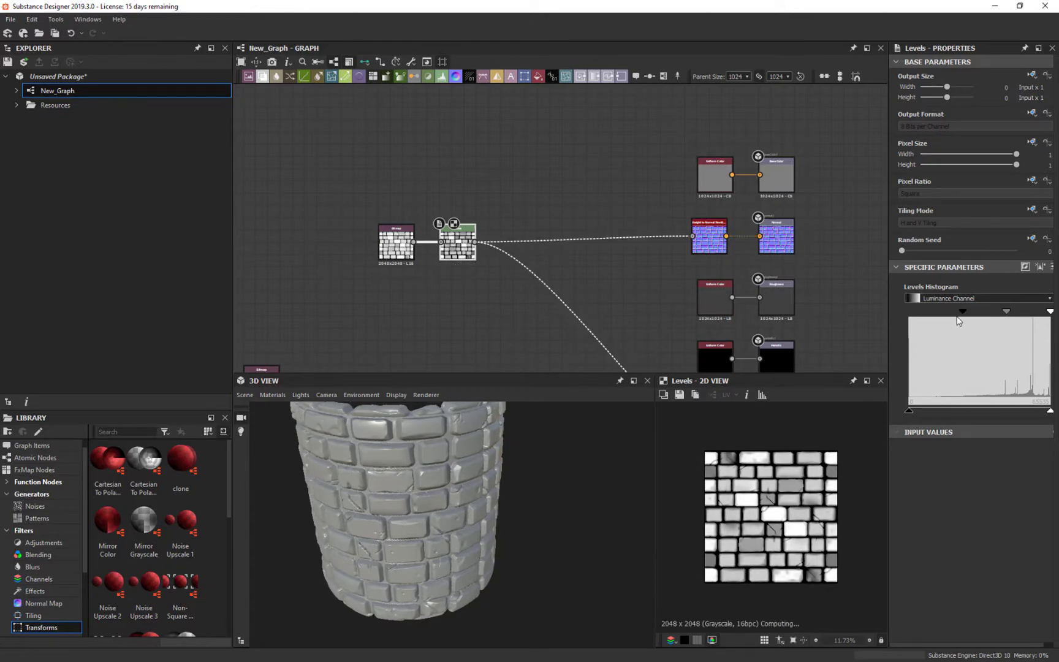
{"action": "left_click_drag", "start_coordinate": [638, 504], "coordinate": [619, 486]}
{"action": "left_click_drag", "start_coordinate": [1048, 312], "coordinate": [1049, 311]}
{"action": "left_click_drag", "start_coordinate": [631, 523], "coordinate": [522, 466]}
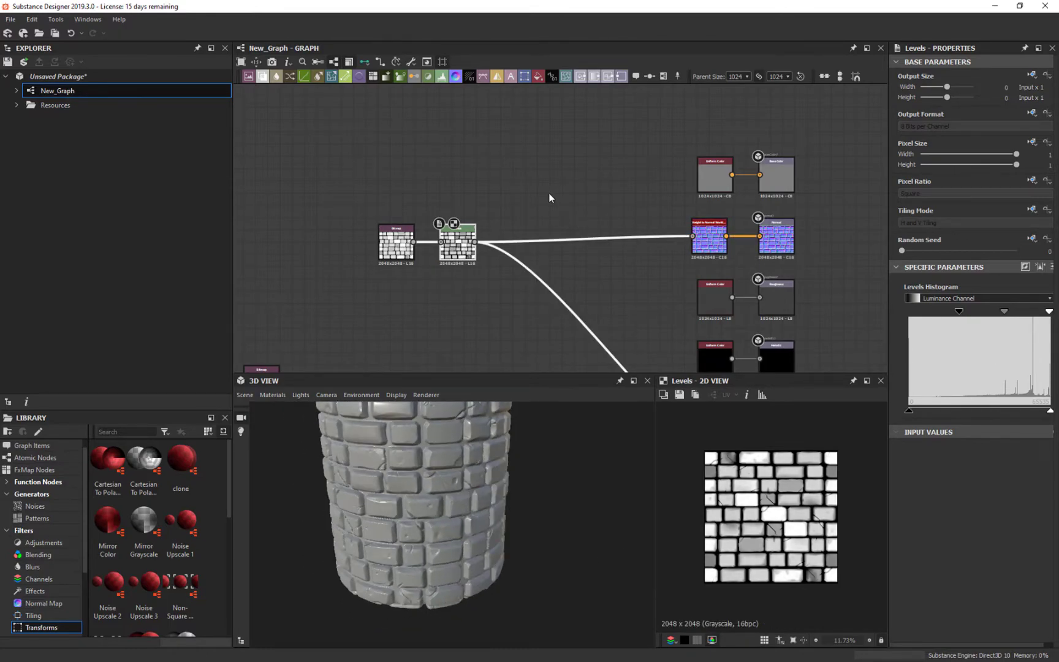
{"action": "middle_click_drag", "start_coordinate": [532, 203], "coordinate": [481, 190]}
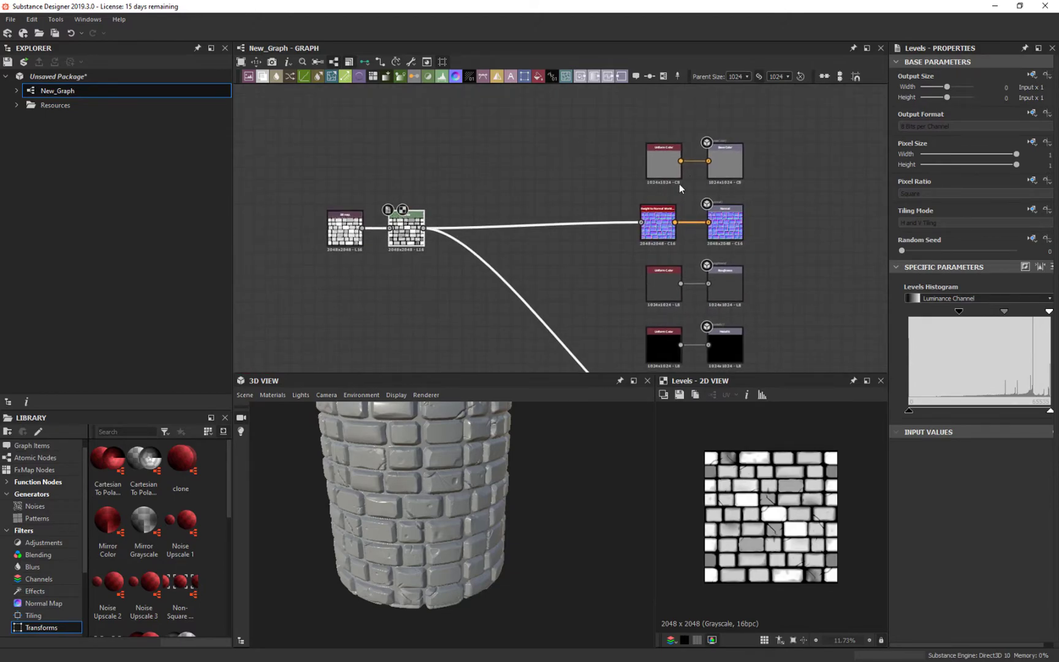
{"action": "middle_click_drag", "start_coordinate": [683, 162], "coordinate": [666, 106]}
{"action": "middle_click_drag", "start_coordinate": [650, 211], "coordinate": [595, 300]}
{"action": "middle_click_drag", "start_coordinate": [493, 226], "coordinate": [474, 191]}
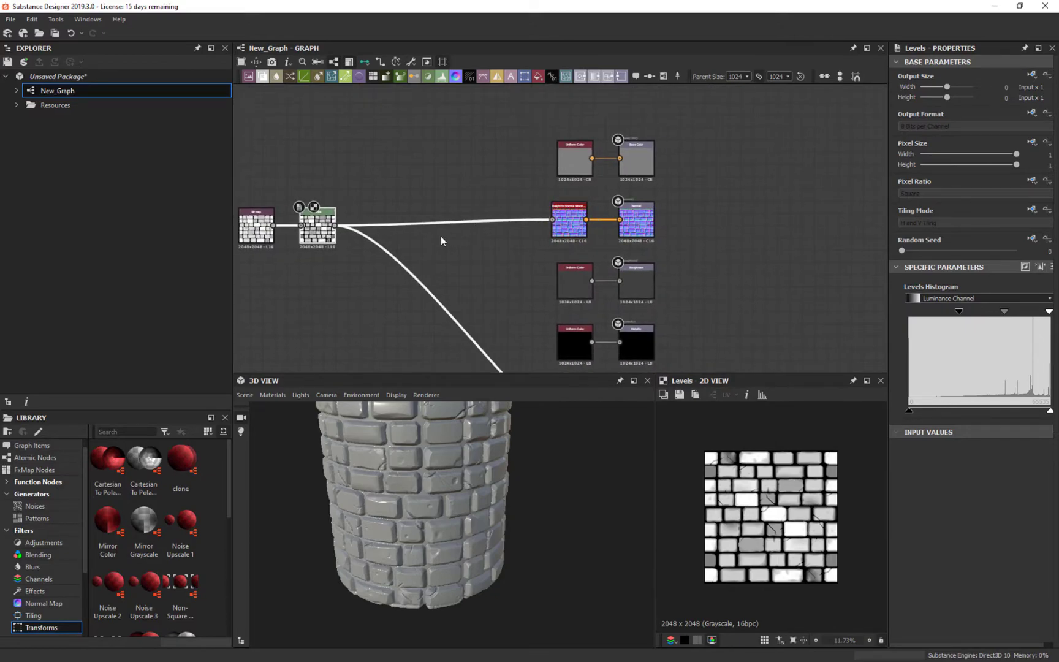
{"action": "middle_click_drag", "start_coordinate": [445, 326], "coordinate": [400, 272]}
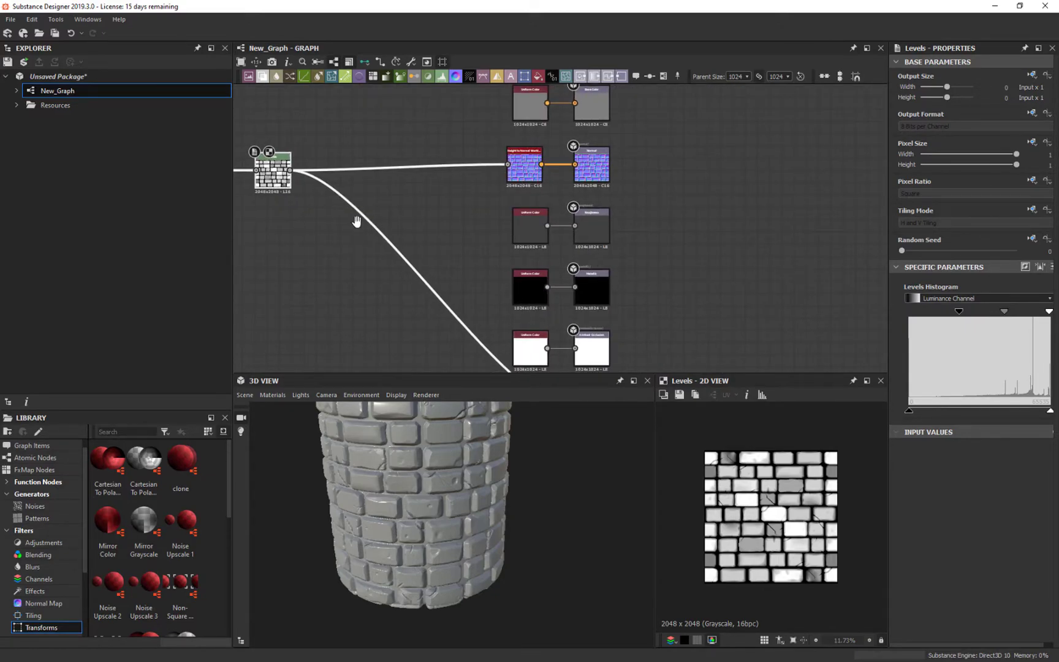
{"action": "middle_click_drag", "start_coordinate": [366, 231], "coordinate": [480, 281]}
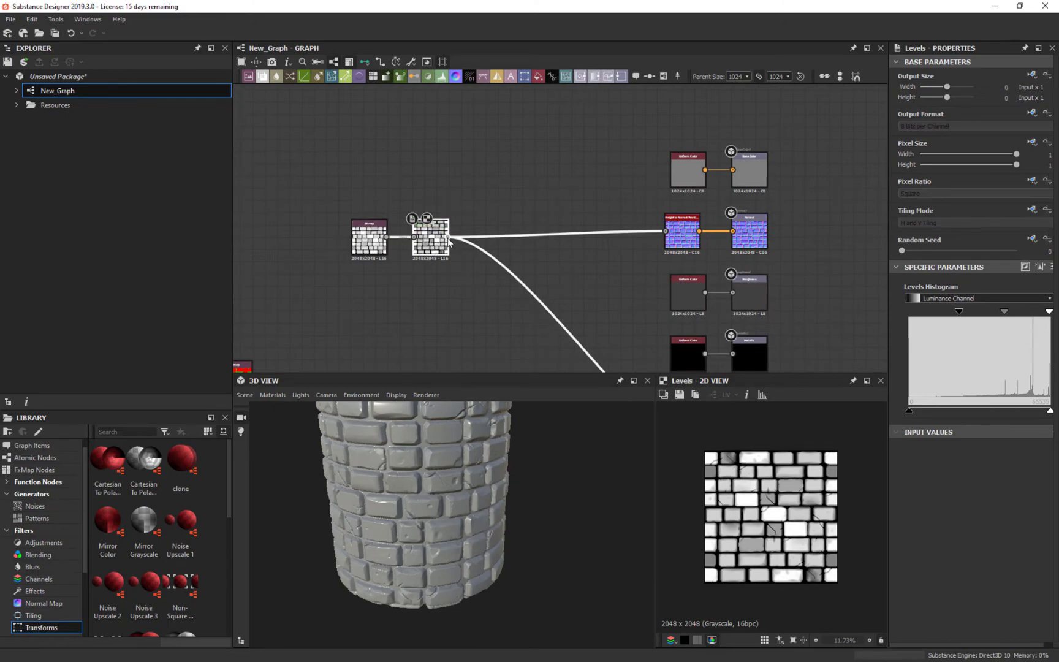
- Move the Z_Idmap bitmap above the height bitmap, level with the Base Color nodes, and show its properties
{"action": "left_click", "coordinate": [699, 185]}
{"action": "middle_click_drag", "start_coordinate": [530, 160], "coordinate": [588, 106]}
{"action": "left_click_drag", "start_coordinate": [260, 340], "coordinate": [412, 131]}
{"action": "middle_click_drag", "start_coordinate": [639, 154], "coordinate": [582, 258]}
{"action": "left_click", "coordinate": [354, 228]}
{"action": "scroll", "coordinate": [356, 218], "scroll_direction": "up", "scroll_amount": 2}
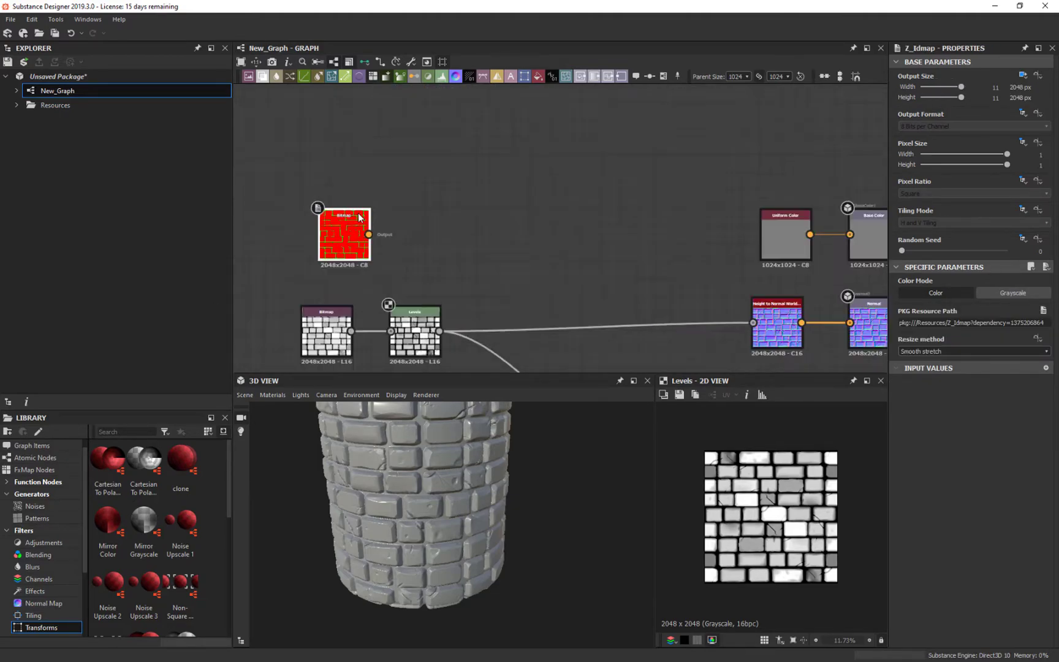
{"action": "scroll", "coordinate": [354, 228], "scroll_direction": "up", "scroll_amount": 4}
{"action": "scroll", "coordinate": [384, 281], "scroll_direction": "down", "scroll_amount": 4}
{"action": "scroll", "coordinate": [529, 295], "scroll_direction": "down", "scroll_amount": 3}
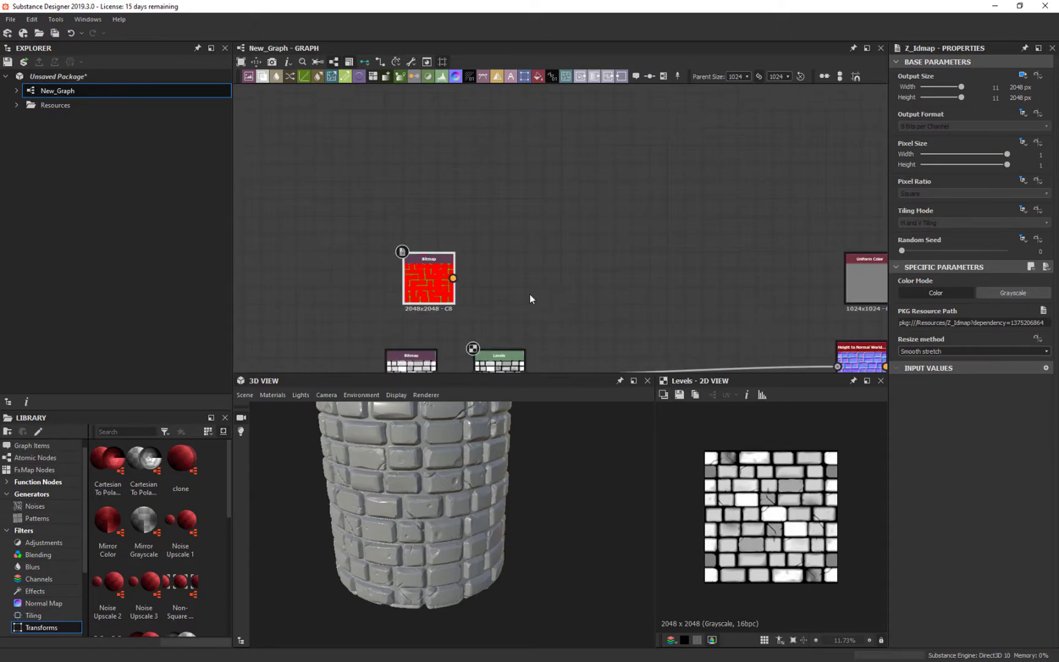
- Add an RGBA Split node fed by the ID map bitmap and place it just beside the bitmap
{"action": "middle_click_drag", "start_coordinate": [659, 312], "coordinate": [553, 271]}
{"action": "right_click", "coordinate": [468, 237]}
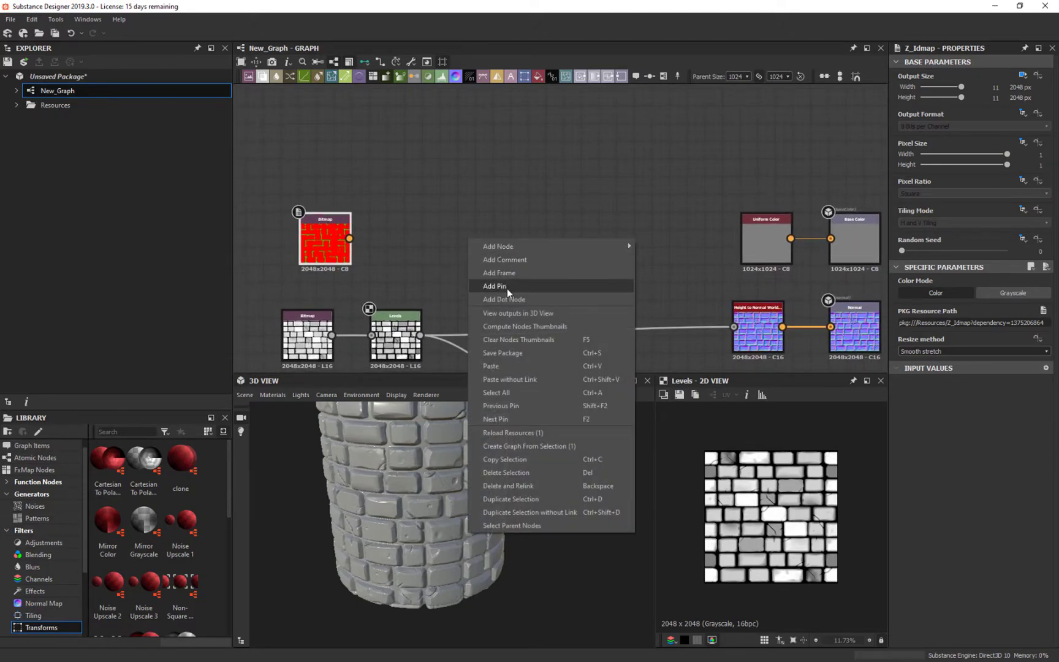
{"action": "left_click", "coordinate": [392, 227]}
{"action": "key", "text": "space"}
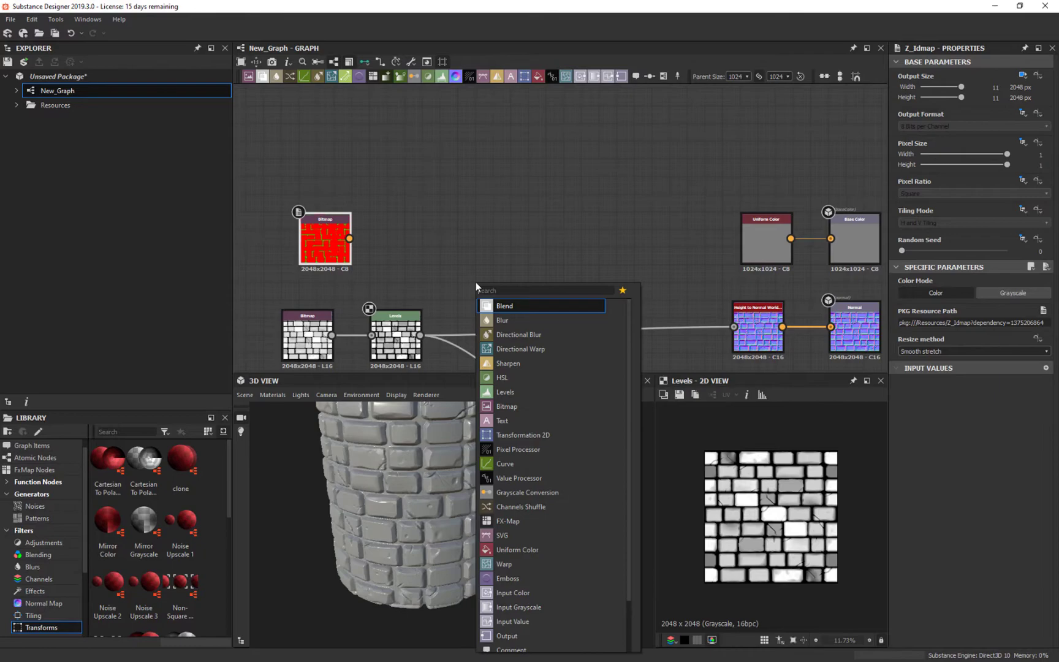
{"action": "type", "text": "rgb"}
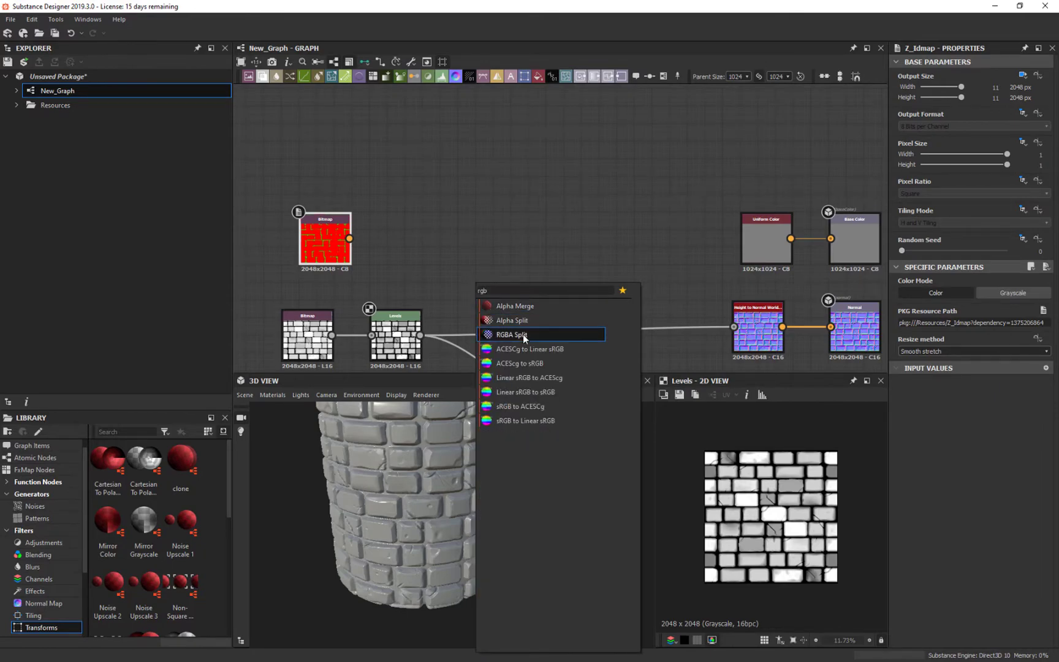
{"action": "left_click", "coordinate": [523, 334]}
{"action": "left_click_drag", "start_coordinate": [443, 246], "coordinate": [414, 244]}
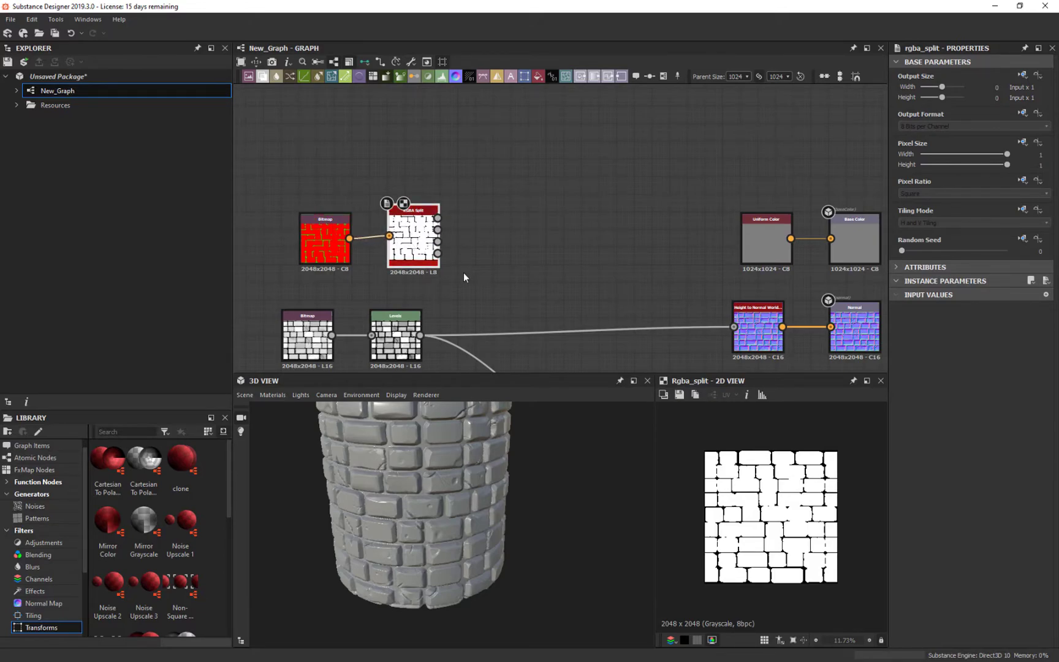
- Examine the RGBA Split node's R, G, B and A outputs and the ID map bitmap up close
{"action": "scroll", "coordinate": [464, 258], "scroll_direction": "up", "scroll_amount": 6}
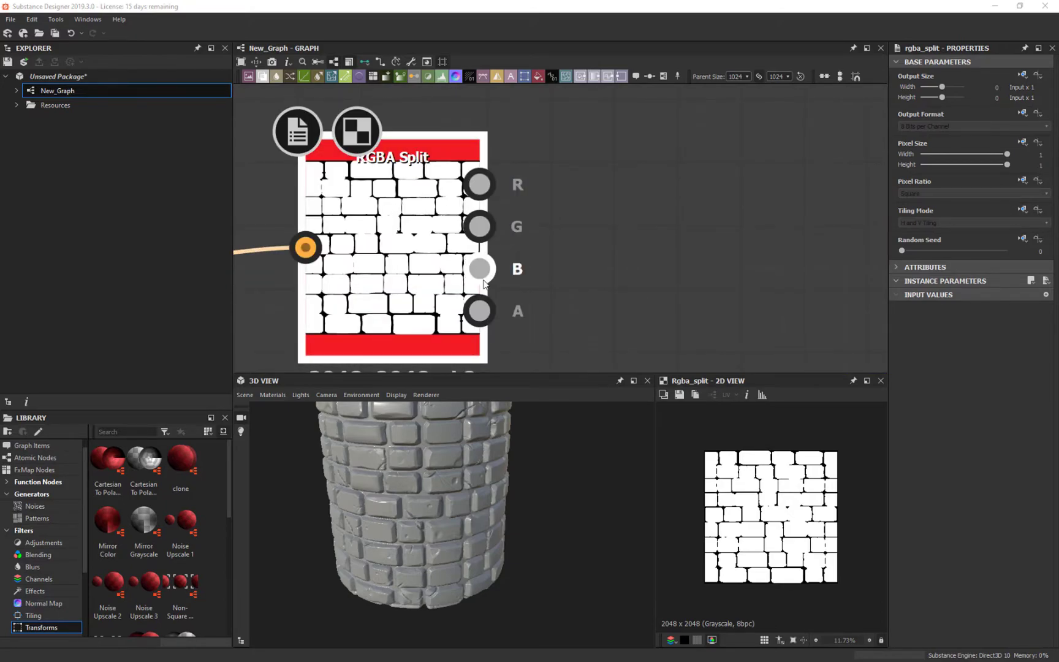
{"action": "scroll", "coordinate": [523, 303], "scroll_direction": "down", "scroll_amount": 6}
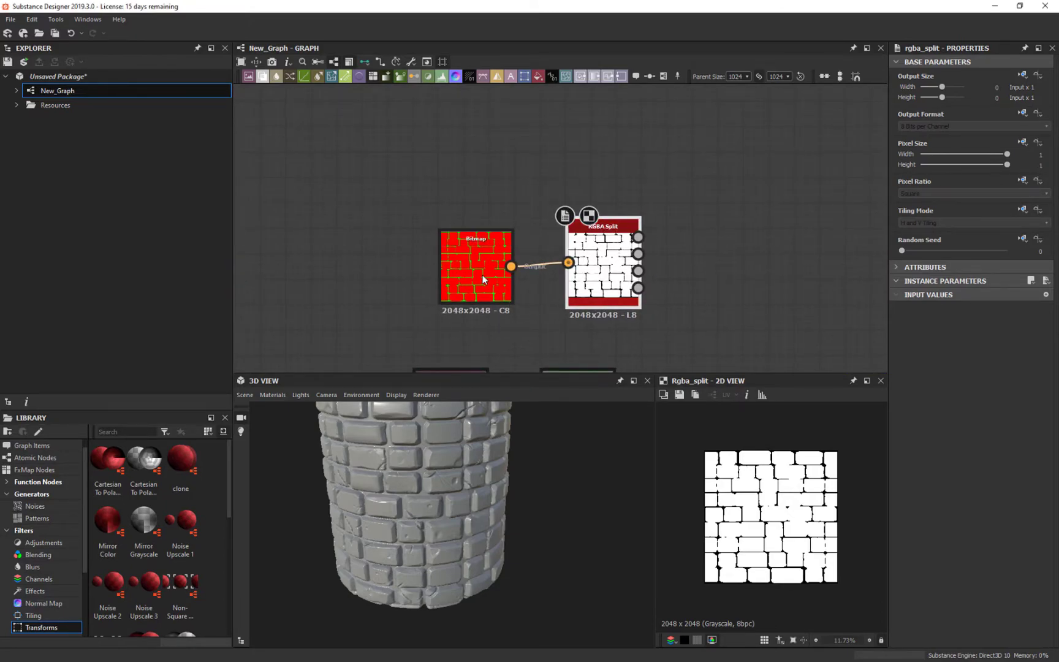
{"action": "scroll", "coordinate": [483, 276], "scroll_direction": "up", "scroll_amount": 4}
{"action": "scroll", "coordinate": [479, 246], "scroll_direction": "down", "scroll_amount": 4}
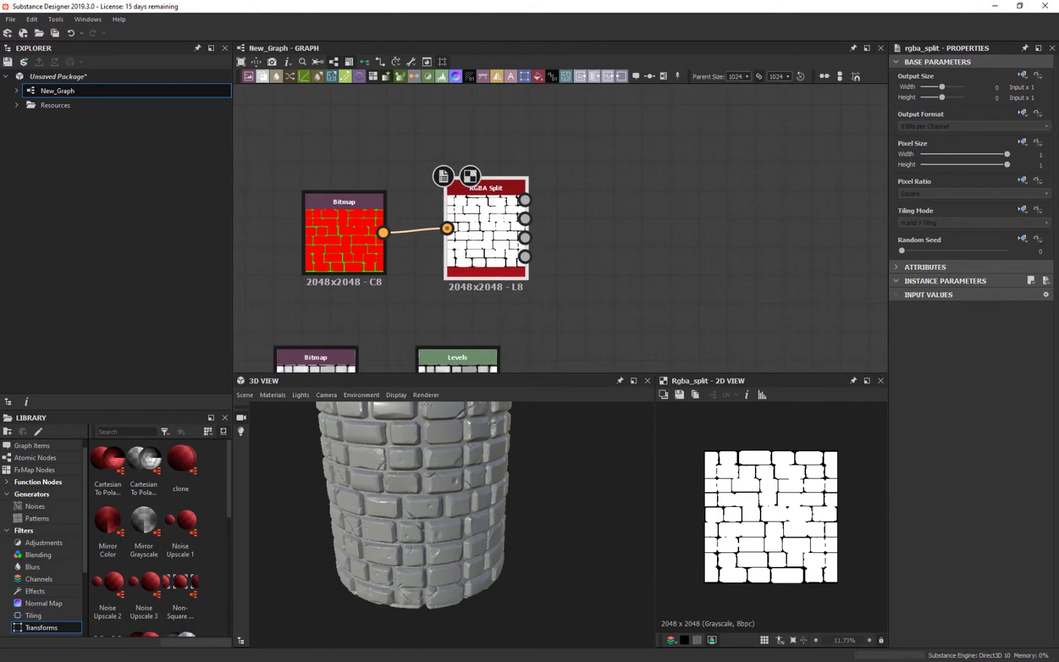
- Switch to ZBrush to check the RGB components of the ID map's green paint, and return to Substance Designer
{"action": "left_click", "coordinate": [994, 6]}
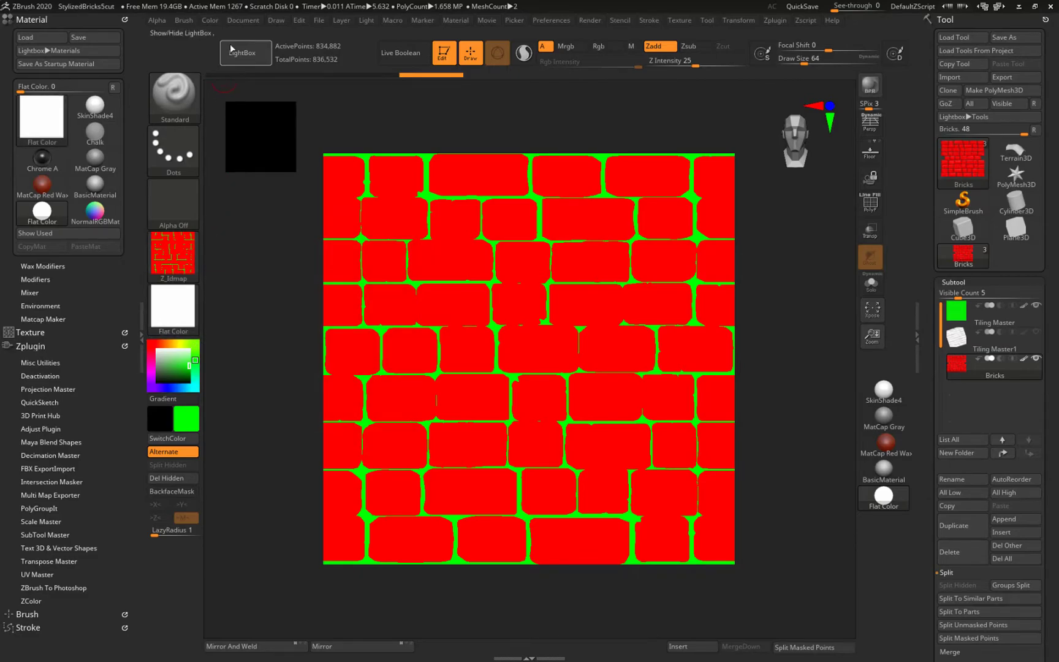
{"action": "left_click", "coordinate": [211, 25]}
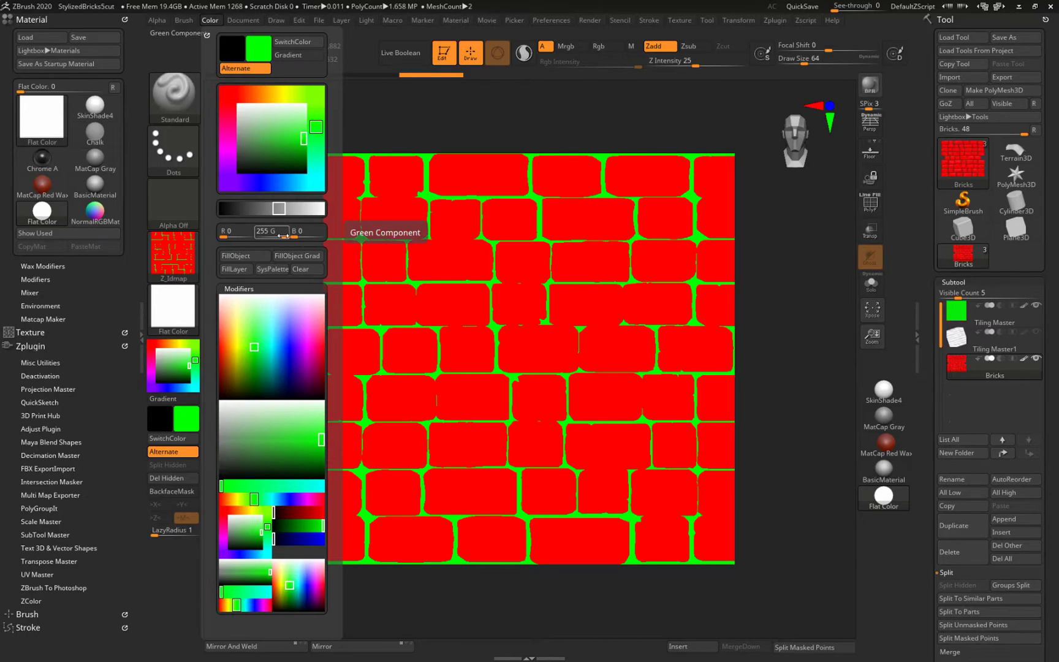
{"action": "left_click", "coordinate": [299, 20]}
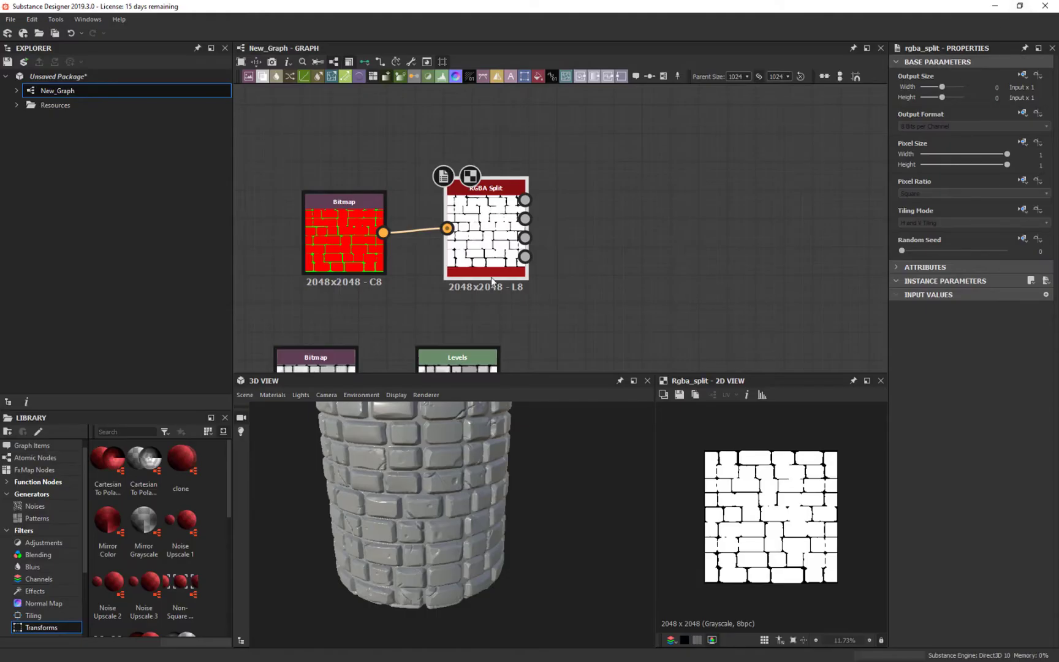
- Add two Gradient Map nodes between the RGBA Split and the base color nodes, stacked one above the other
{"action": "middle_click_drag", "start_coordinate": [555, 238], "coordinate": [456, 260]}
{"action": "scroll", "coordinate": [496, 236], "scroll_direction": "down", "scroll_amount": 1}
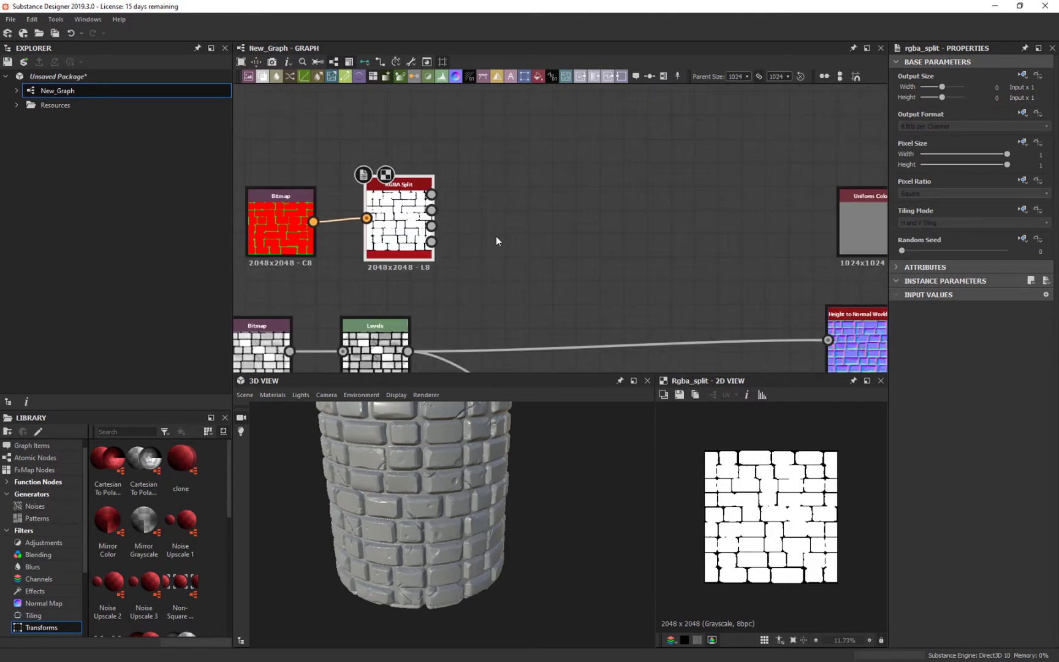
{"action": "middle_click_drag", "start_coordinate": [536, 265], "coordinate": [466, 279]}
{"action": "right_click", "coordinate": [582, 162]}
{"action": "left_click", "coordinate": [562, 92]}
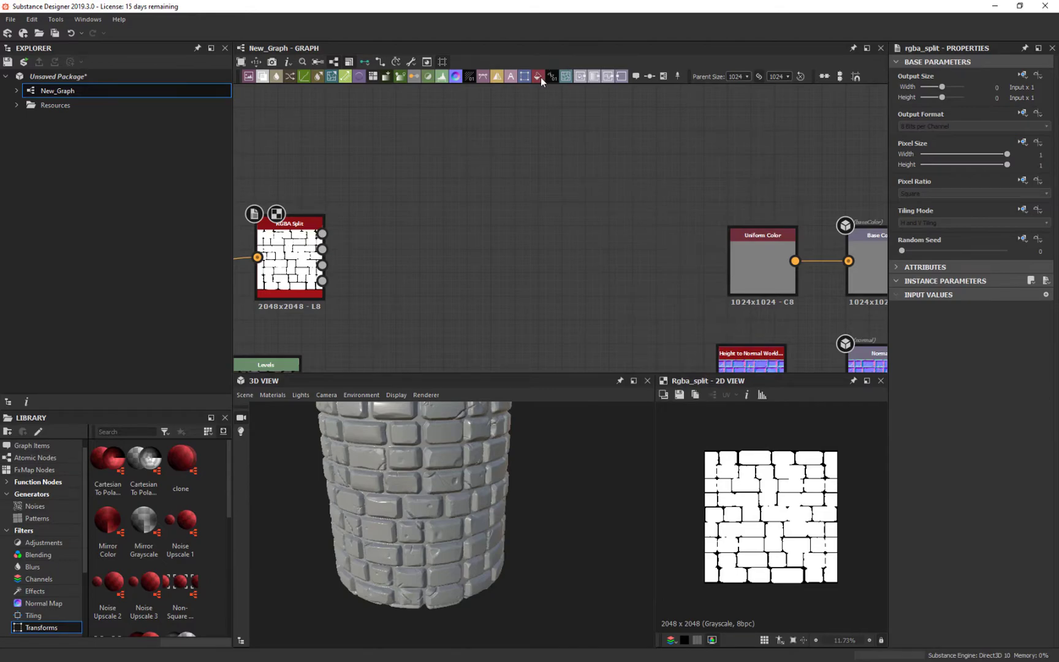
{"action": "key", "text": "space"}
{"action": "left_click", "coordinate": [405, 76]}
{"action": "left_click", "coordinate": [401, 77]}
{"action": "key", "text": "ctrl+d"}
{"action": "left_click_drag", "start_coordinate": [547, 231], "coordinate": [528, 138]}
{"action": "left_click_drag", "start_coordinate": [537, 241], "coordinate": [512, 241]}
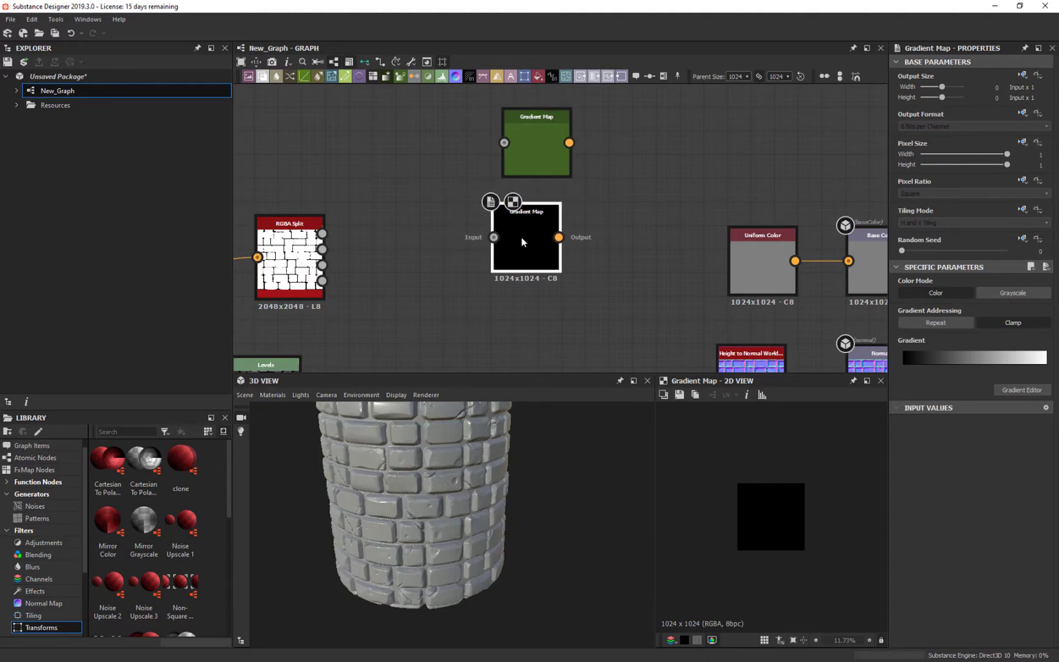
{"action": "left_click", "coordinate": [641, 163]}
{"action": "key", "text": "space"}
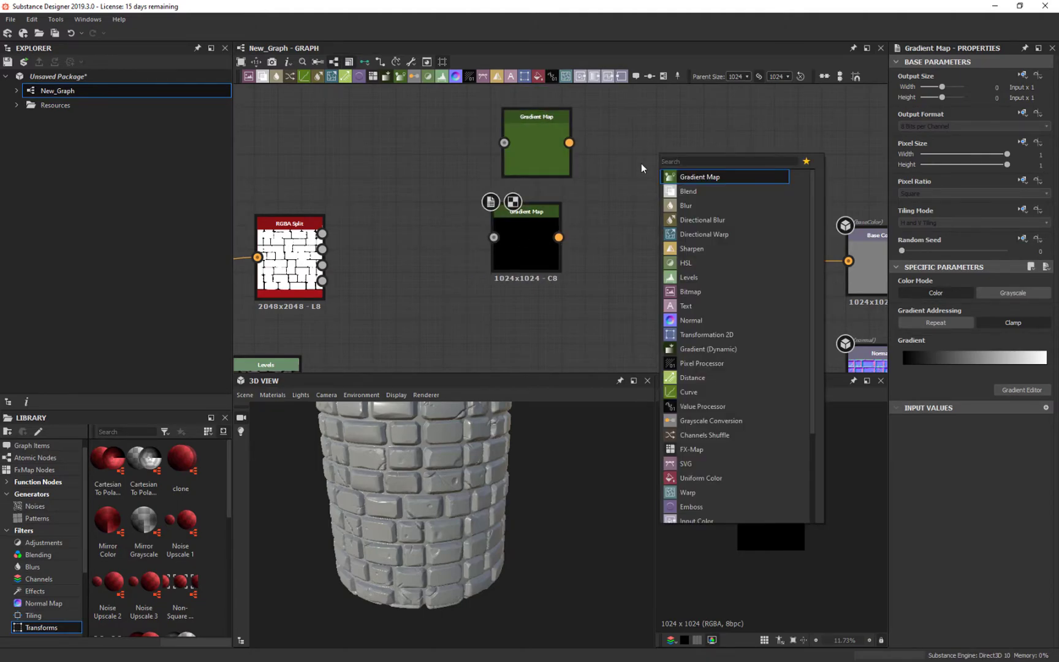
{"action": "type", "text": "bl"}
{"action": "left_click", "coordinate": [695, 190]}
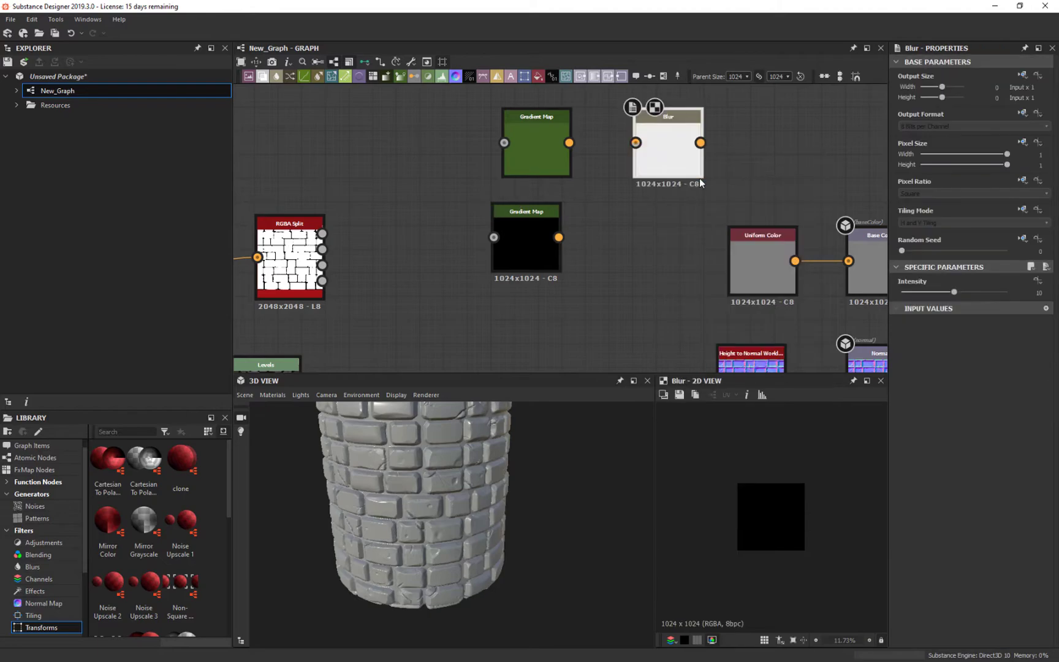
{"action": "key", "text": "ctrl+z"}
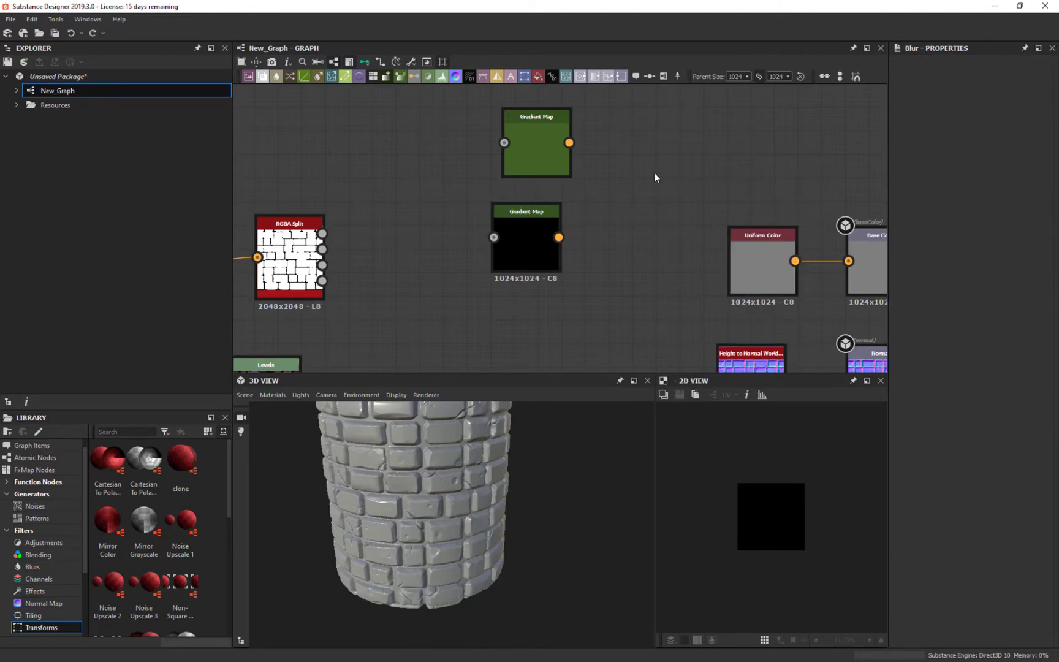
- Add a Blend node and place it between the two Gradient Map nodes and the base color's Uniform Color node
{"action": "left_click", "coordinate": [534, 144]}
{"action": "left_click", "coordinate": [548, 152], "text": "ctrl"}
{"action": "left_click", "coordinate": [553, 152], "text": "ctrl"}
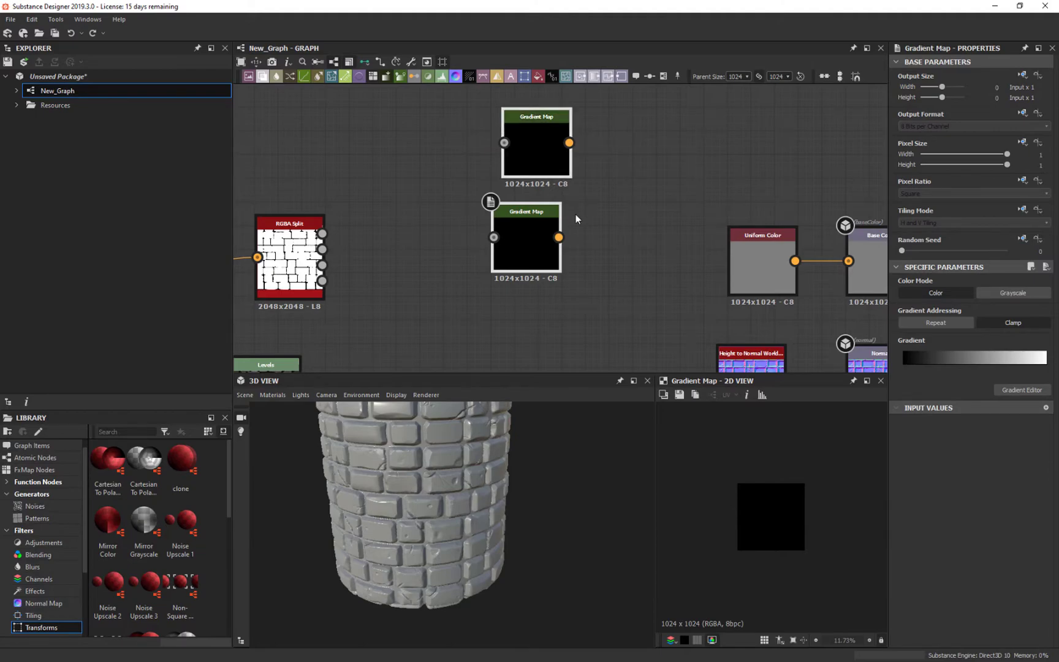
{"action": "key", "text": "space"}
{"action": "left_click", "coordinate": [605, 238]}
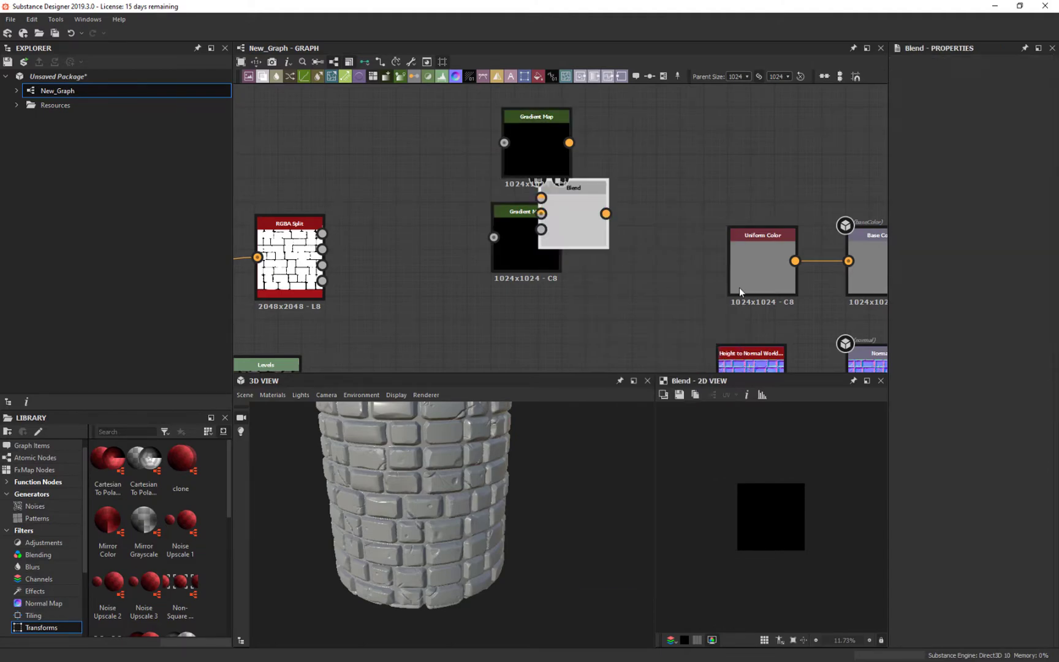
{"action": "left_click_drag", "start_coordinate": [576, 203], "coordinate": [670, 183]}
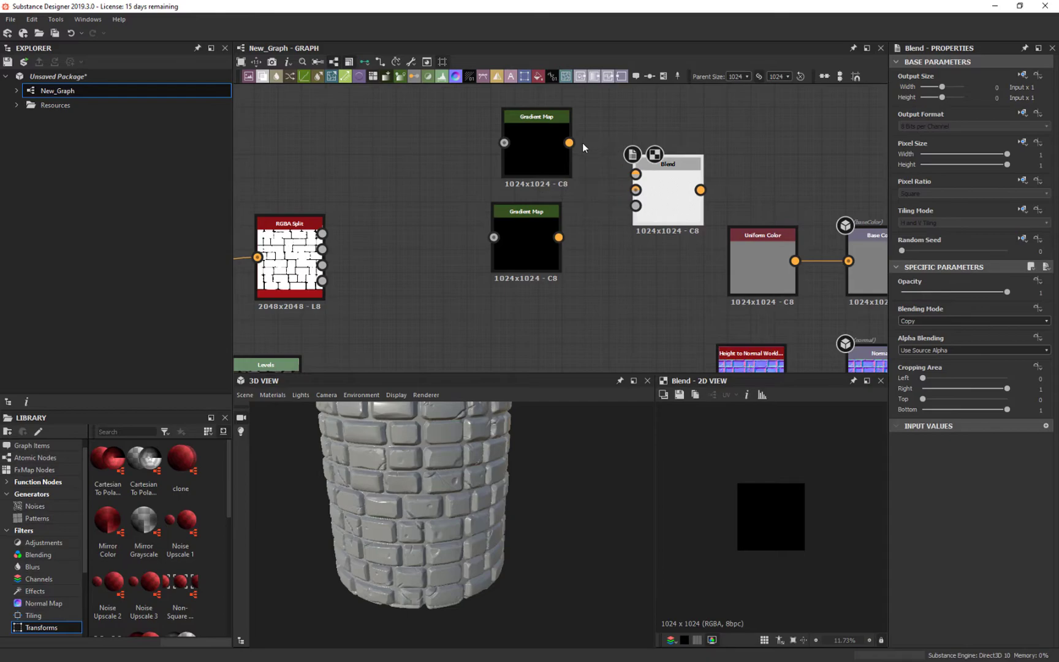
- Connect the lower Gradient Map to the Blend's foreground and the upper one to its background, aligning the two Gradient Maps vertically
{"action": "left_click_drag", "start_coordinate": [570, 142], "coordinate": [636, 174]}
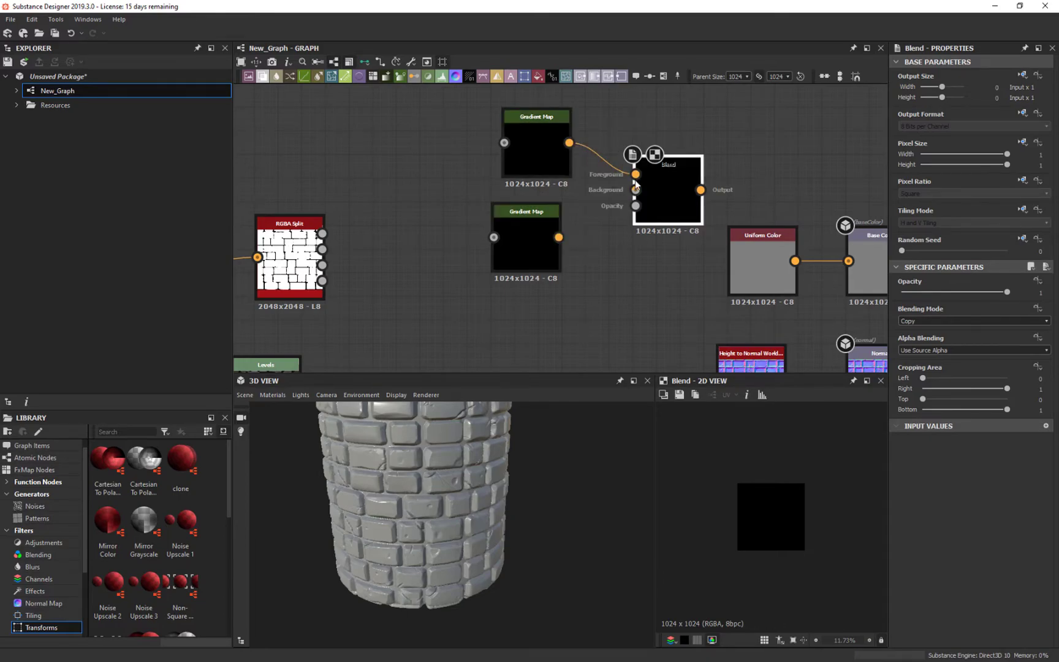
{"action": "left_click_drag", "start_coordinate": [570, 142], "coordinate": [636, 189]}
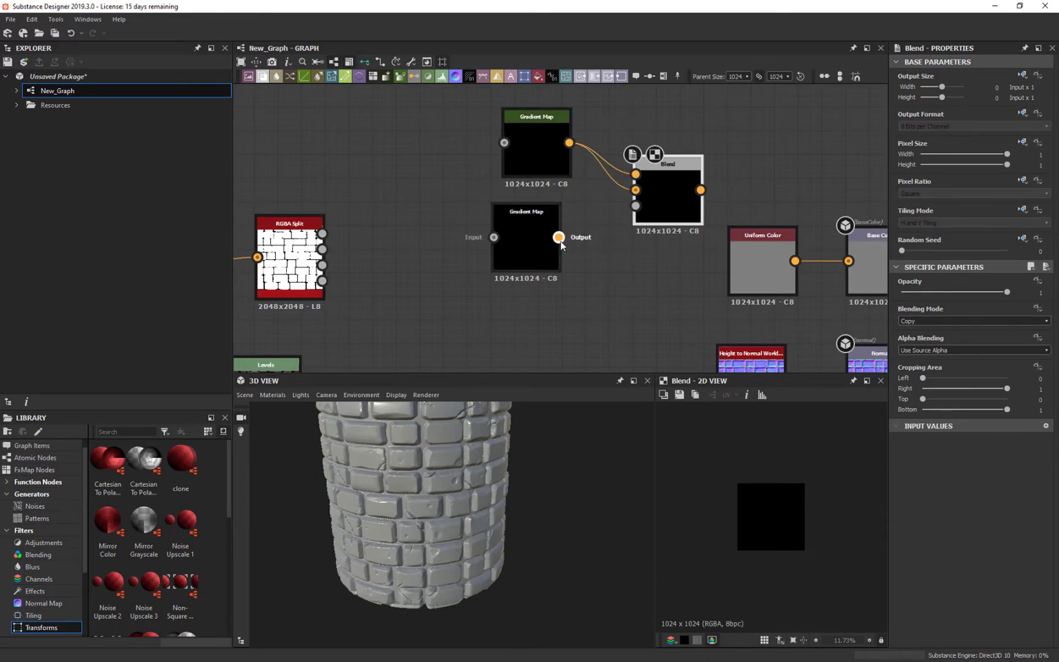
{"action": "left_click_drag", "start_coordinate": [566, 164], "coordinate": [553, 163]}
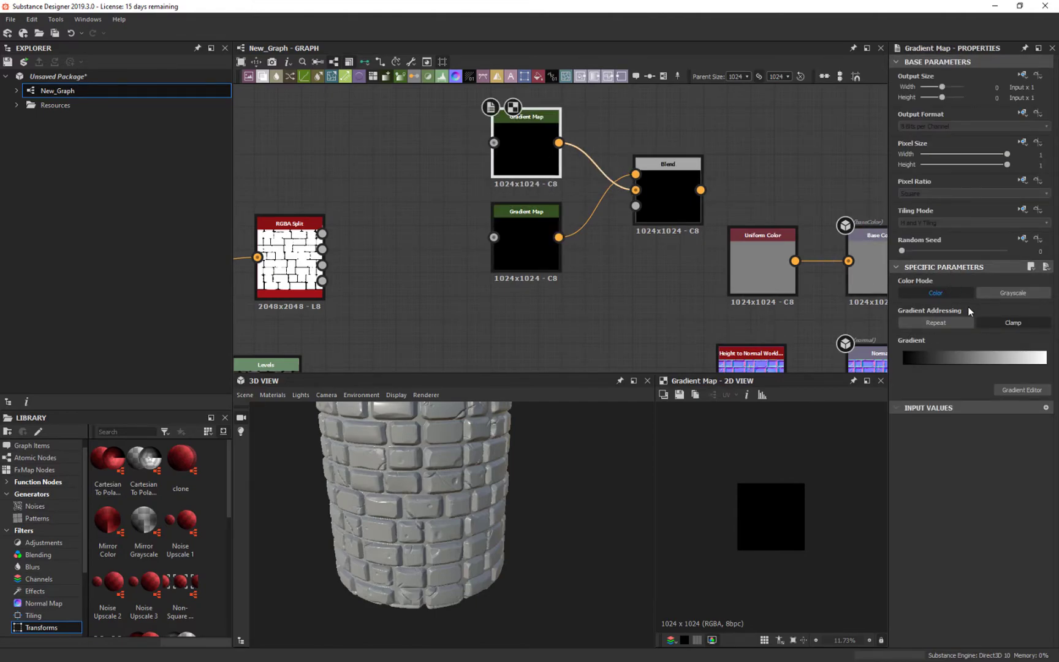
- Sample a blue-grey gradient for the upper Gradient Map with the gradient eyedropper and close the Gradient Editor
{"action": "left_click", "coordinate": [1022, 390]}
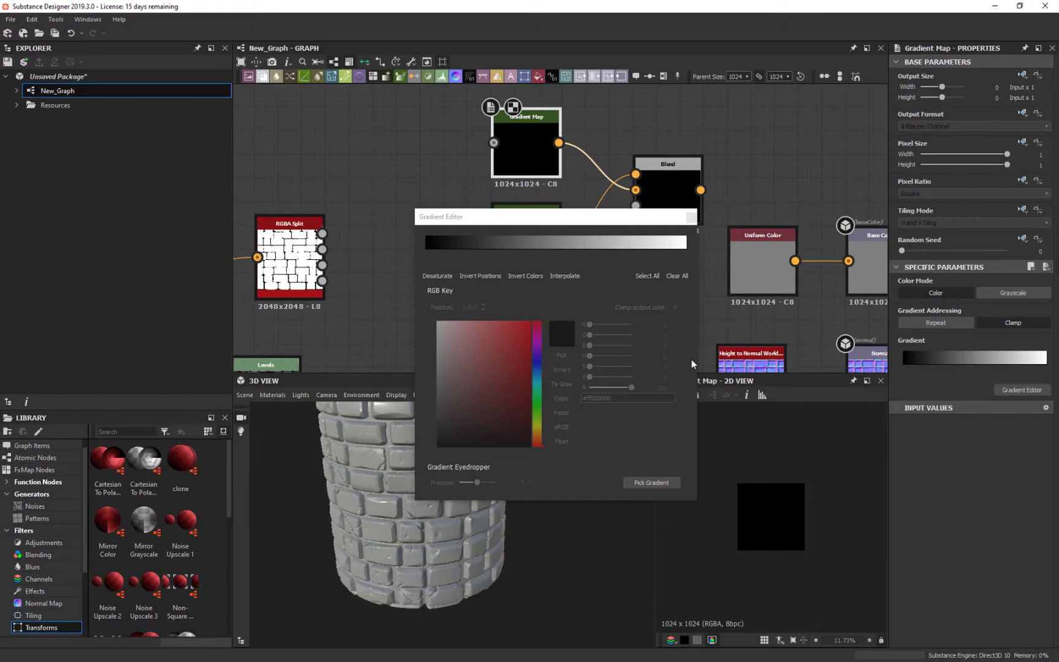
{"action": "left_click", "coordinate": [647, 482]}
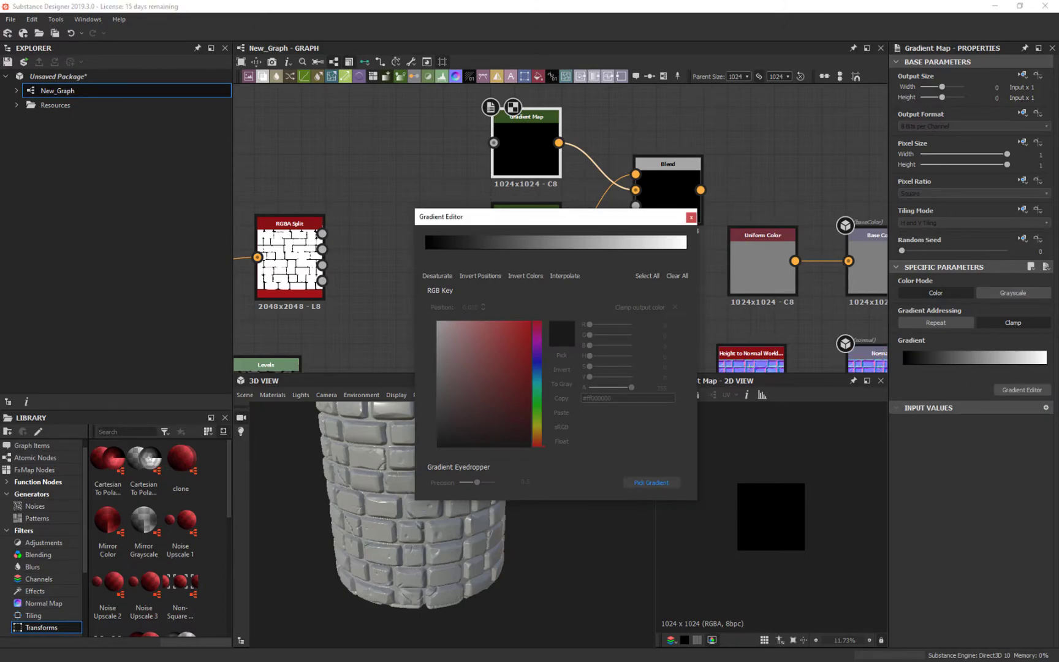
{"action": "left_click", "coordinate": [52, 331]}
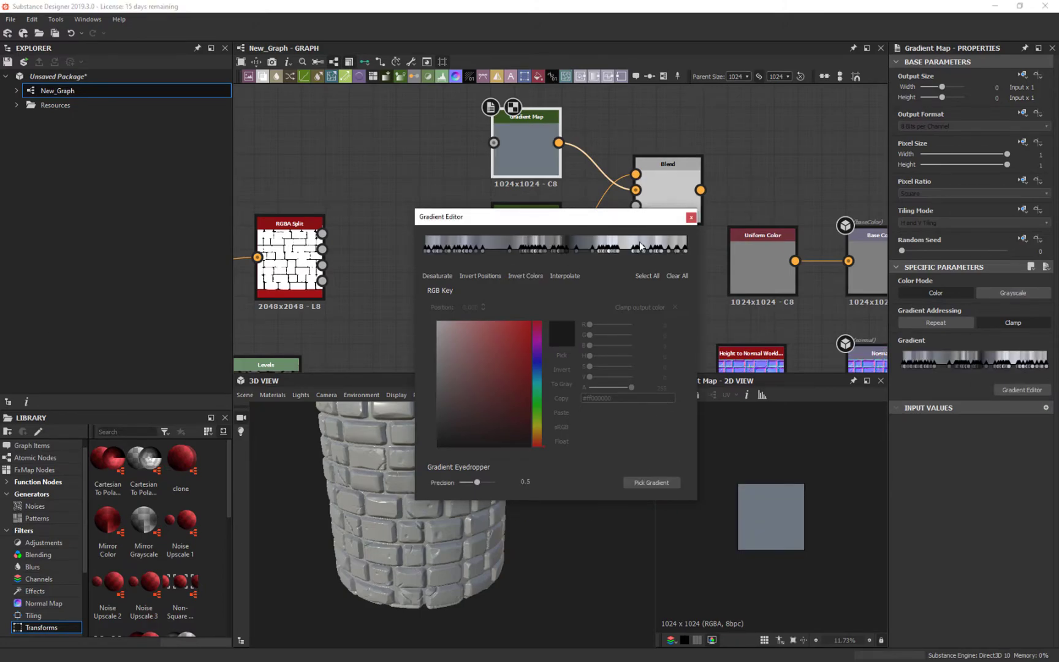
{"action": "left_click", "coordinate": [692, 218]}
- Sample a beige-brown gradient for the lower Gradient Map with the gradient eyedropper and close the Gradient Editor
{"action": "left_click", "coordinate": [523, 243]}
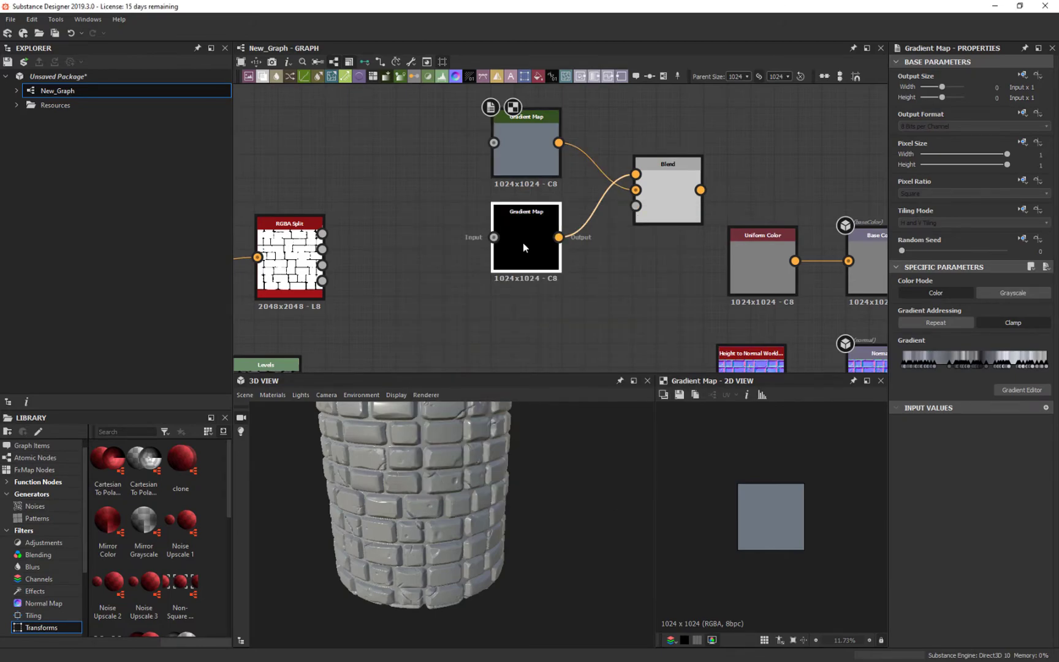
{"action": "left_click", "coordinate": [1022, 390]}
{"action": "left_click", "coordinate": [652, 483]}
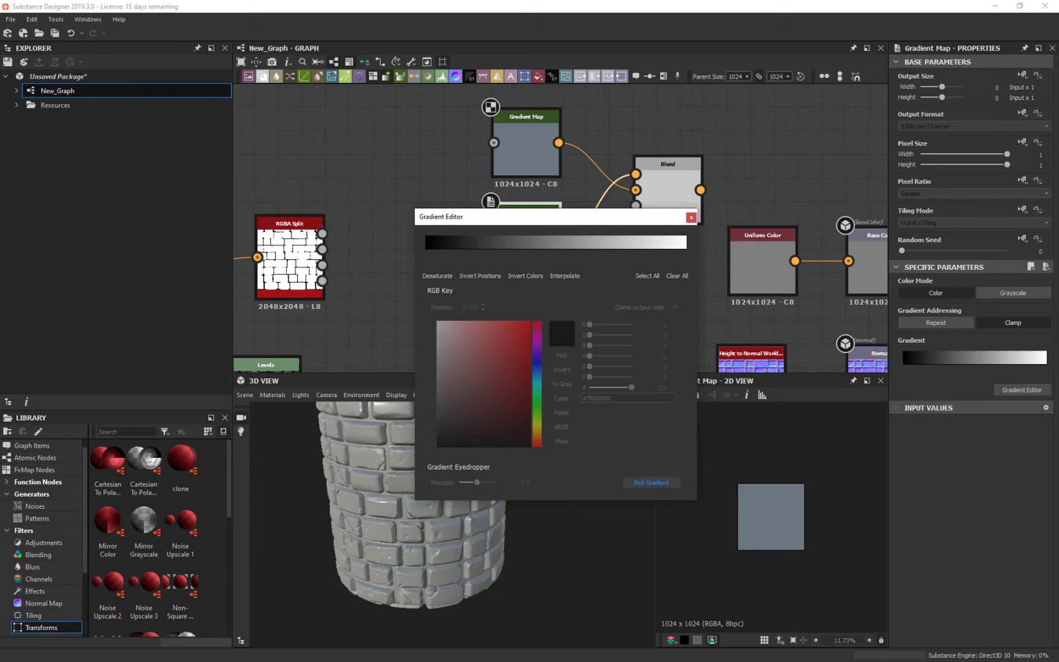
{"action": "left_click_drag", "start_coordinate": [74, 220], "coordinate": [217, 217]}
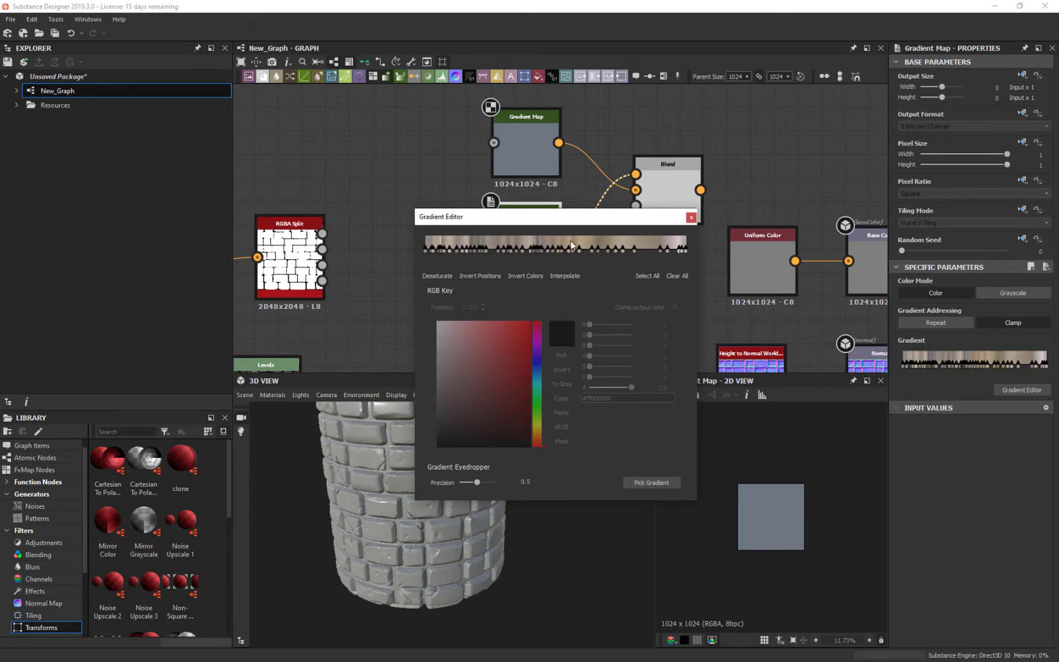
{"action": "left_click", "coordinate": [691, 220]}
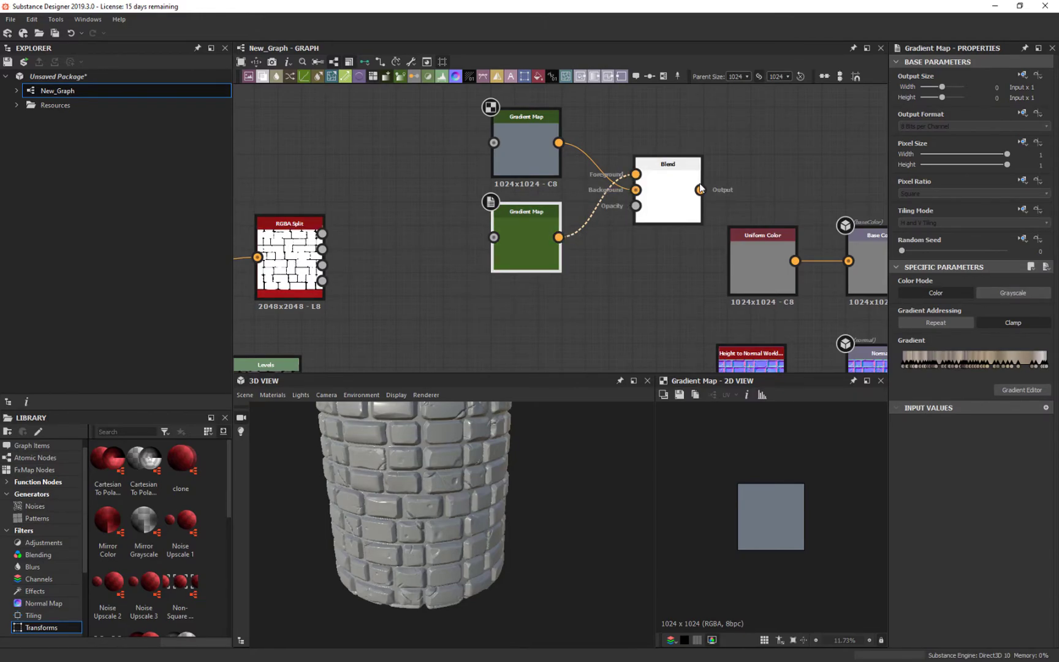
- Connect the Blend's output to the Base Color output and delete the Uniform Color node that fed it
{"action": "left_click_drag", "start_coordinate": [700, 189], "coordinate": [760, 252]}
{"action": "left_click", "coordinate": [747, 271]}
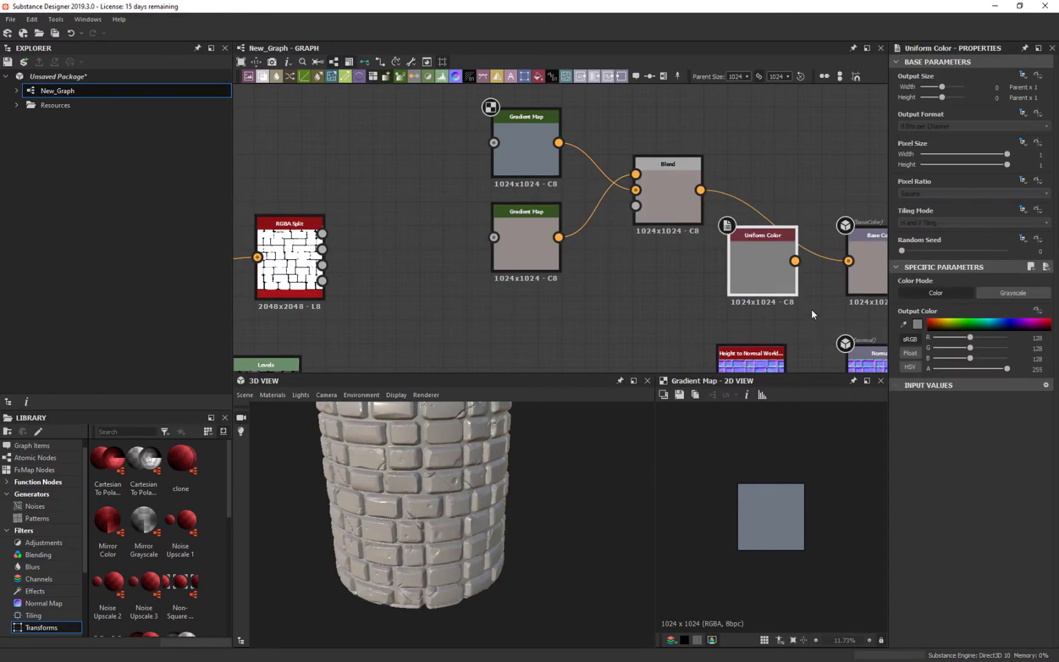
{"action": "key", "text": "Delete"}
- Swap the Blend's foreground and background inputs and adjust the lower Gradient Map's position beneath the upper one
{"action": "scroll", "coordinate": [609, 236], "scroll_direction": "down", "scroll_amount": 1}
{"action": "middle_click_drag", "start_coordinate": [604, 238], "coordinate": [682, 276]}
{"action": "scroll", "coordinate": [677, 239], "scroll_direction": "up", "scroll_amount": 2}
{"action": "scroll", "coordinate": [607, 306], "scroll_direction": "down", "scroll_amount": 1}
{"action": "middle_click_drag", "start_coordinate": [607, 297], "coordinate": [575, 225]}
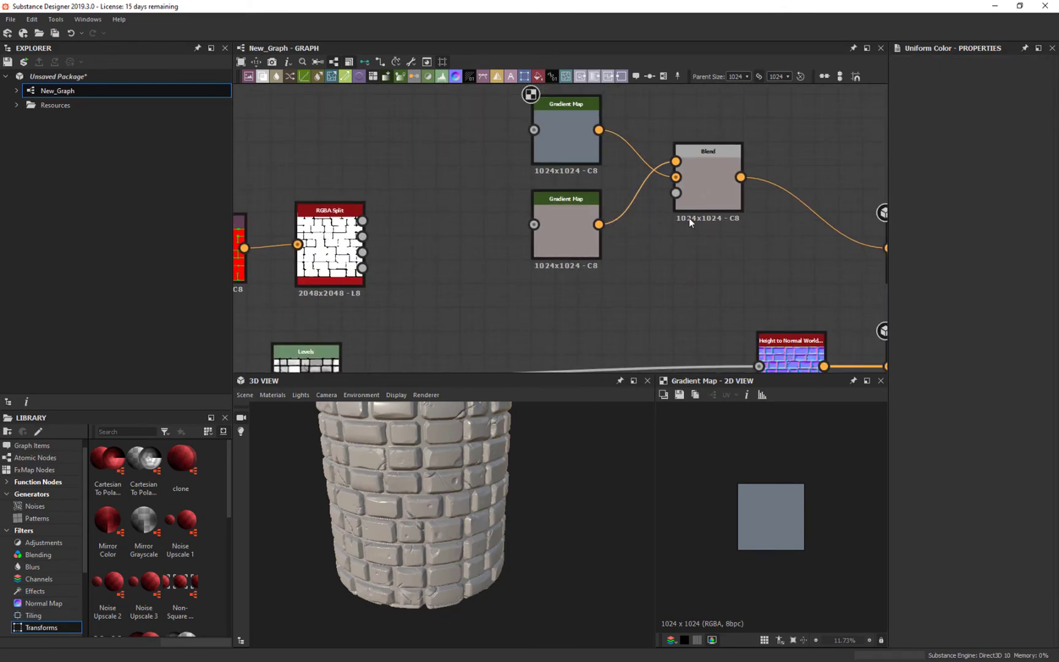
{"action": "left_click", "coordinate": [713, 161]}
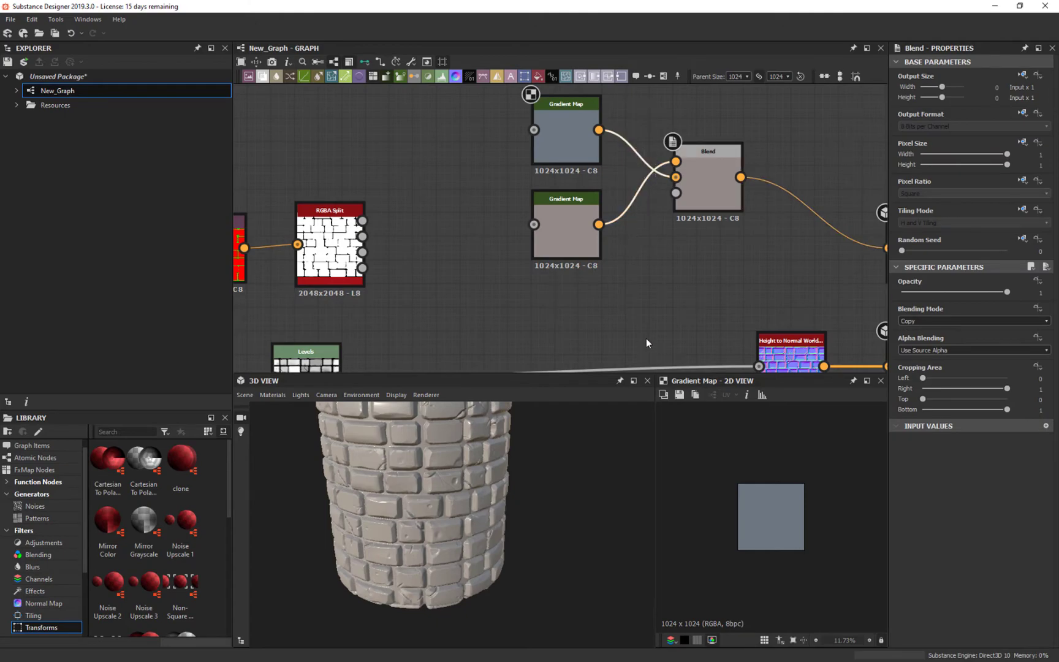
{"action": "key", "text": "x"}
{"action": "middle_click_drag", "start_coordinate": [623, 220], "coordinate": [625, 279]}
{"action": "left_click", "coordinate": [569, 211]}
{"action": "left_click_drag", "start_coordinate": [563, 301], "coordinate": [570, 288]}
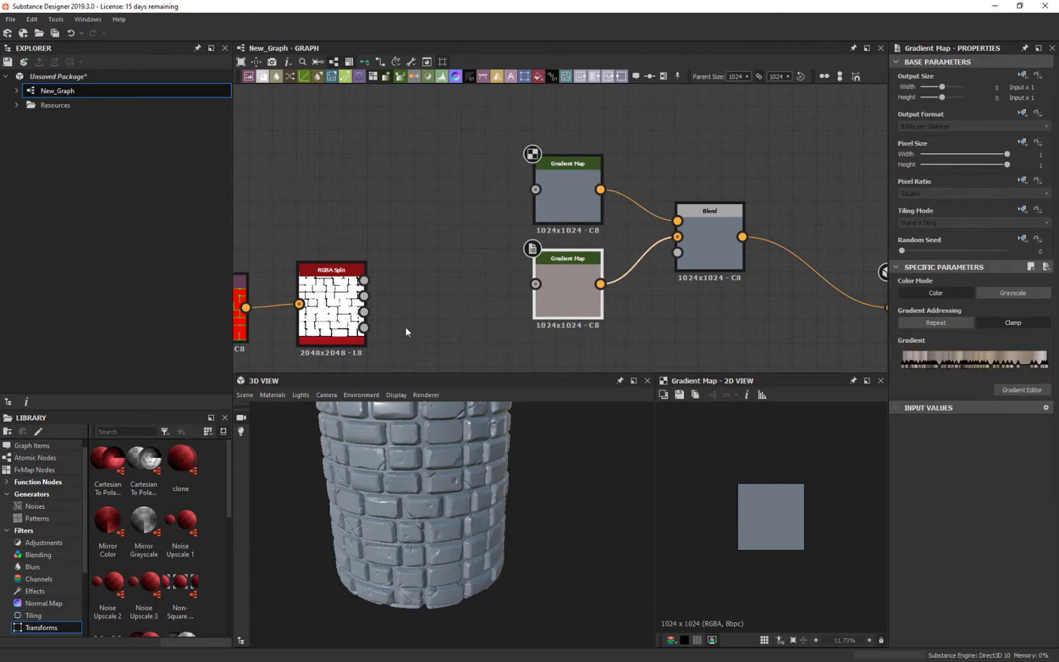
- Connect the RGBA Split's G output to the Blend's opacity and inspect the bricks in the 3D view
{"action": "middle_click_drag", "start_coordinate": [410, 331], "coordinate": [423, 304]}
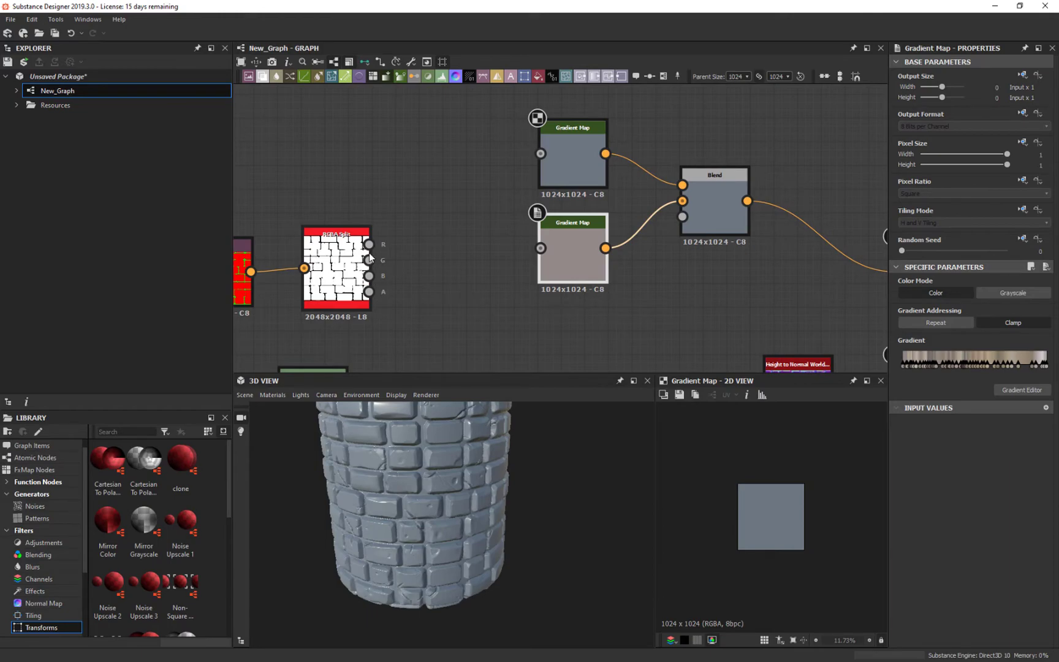
{"action": "left_click_drag", "start_coordinate": [369, 260], "coordinate": [683, 217]}
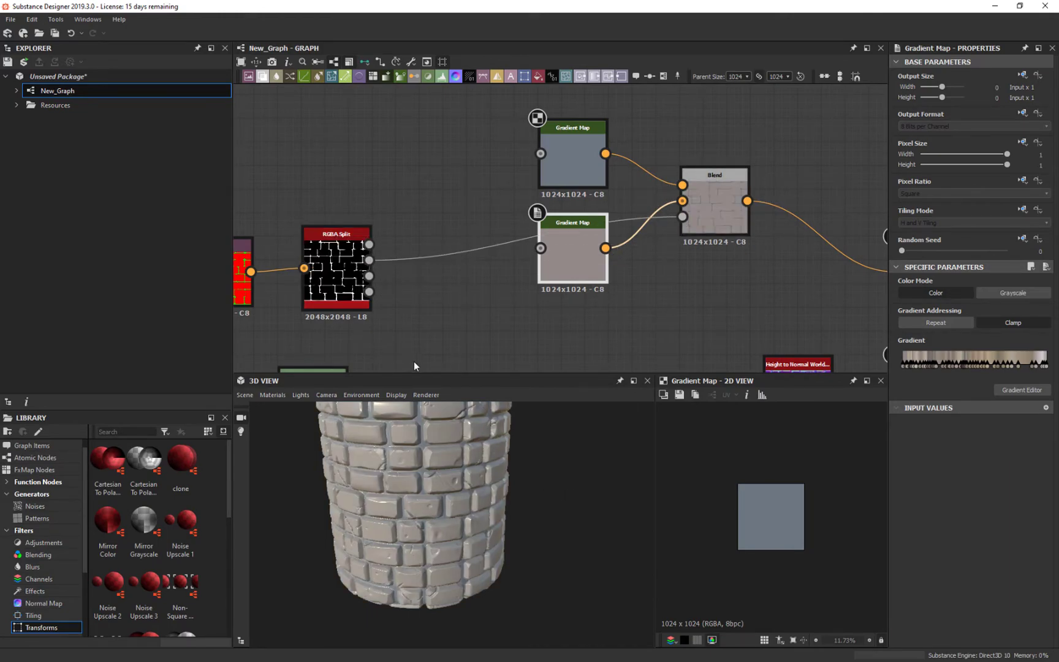
{"action": "scroll", "coordinate": [431, 475], "scroll_direction": "up", "scroll_amount": 3}
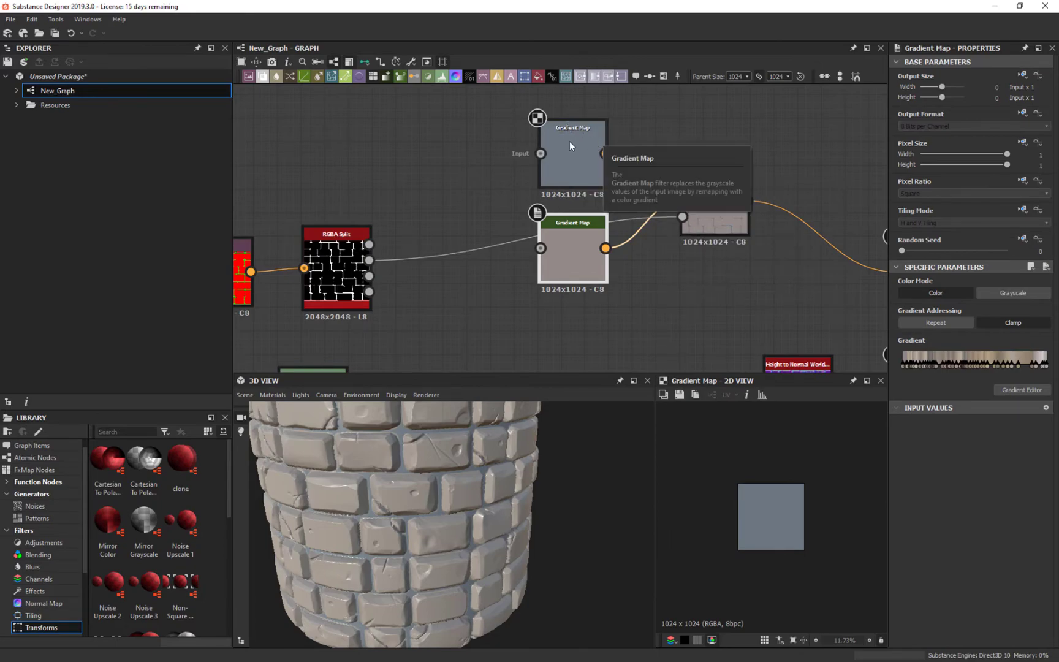
- Connect the RGBA Split's R output to the Blend's opacity and spread the two Gradient Map nodes further apart
{"action": "left_click_drag", "start_coordinate": [605, 153], "coordinate": [689, 213]}
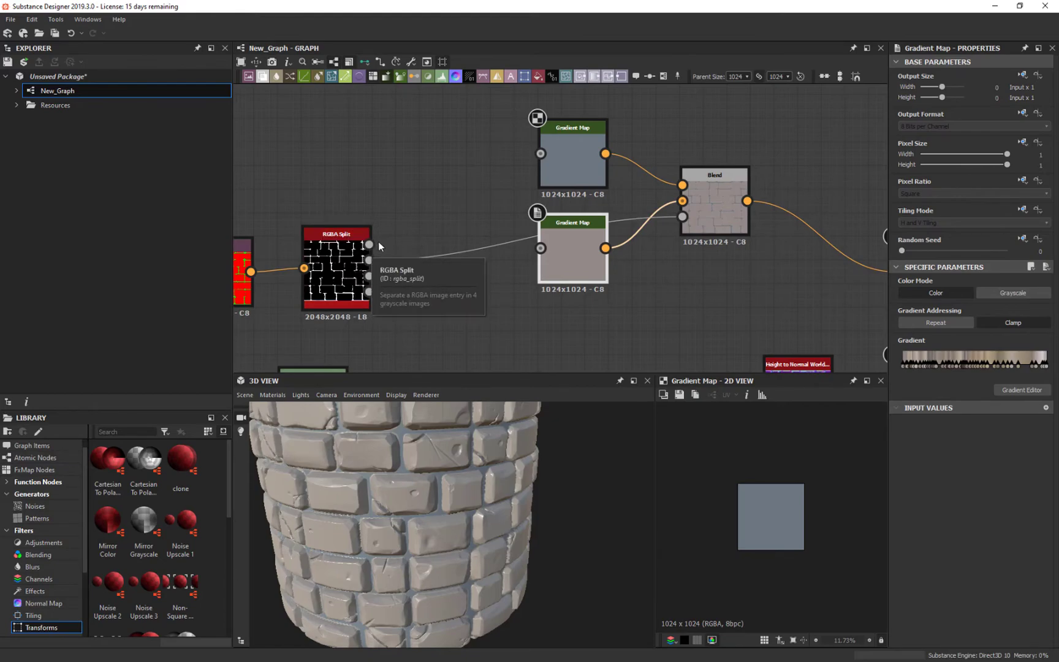
{"action": "left_click_drag", "start_coordinate": [369, 245], "coordinate": [682, 217]}
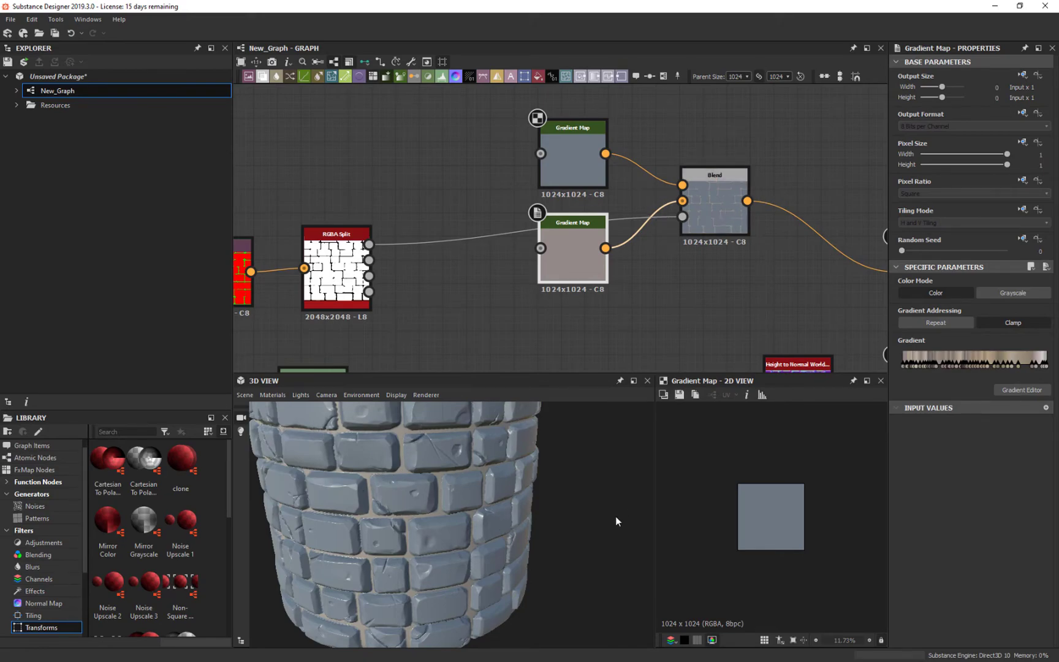
{"action": "left_click_drag", "start_coordinate": [574, 551], "coordinate": [592, 455]}
{"action": "scroll", "coordinate": [748, 273], "scroll_direction": "down", "scroll_amount": 3}
{"action": "scroll", "coordinate": [668, 202], "scroll_direction": "up", "scroll_amount": 2}
{"action": "left_click_drag", "start_coordinate": [672, 210], "coordinate": [631, 175]}
{"action": "left_click_drag", "start_coordinate": [675, 283], "coordinate": [643, 305]}
{"action": "middle_click_drag", "start_coordinate": [727, 289], "coordinate": [544, 163]}
{"action": "scroll", "coordinate": [537, 191], "scroll_direction": "down", "scroll_amount": 3}
{"action": "middle_click_drag", "start_coordinate": [607, 199], "coordinate": [676, 249]}
{"action": "middle_click_drag", "start_coordinate": [662, 183], "coordinate": [581, 184]}
{"action": "scroll", "coordinate": [581, 183], "scroll_direction": "up", "scroll_amount": 1}
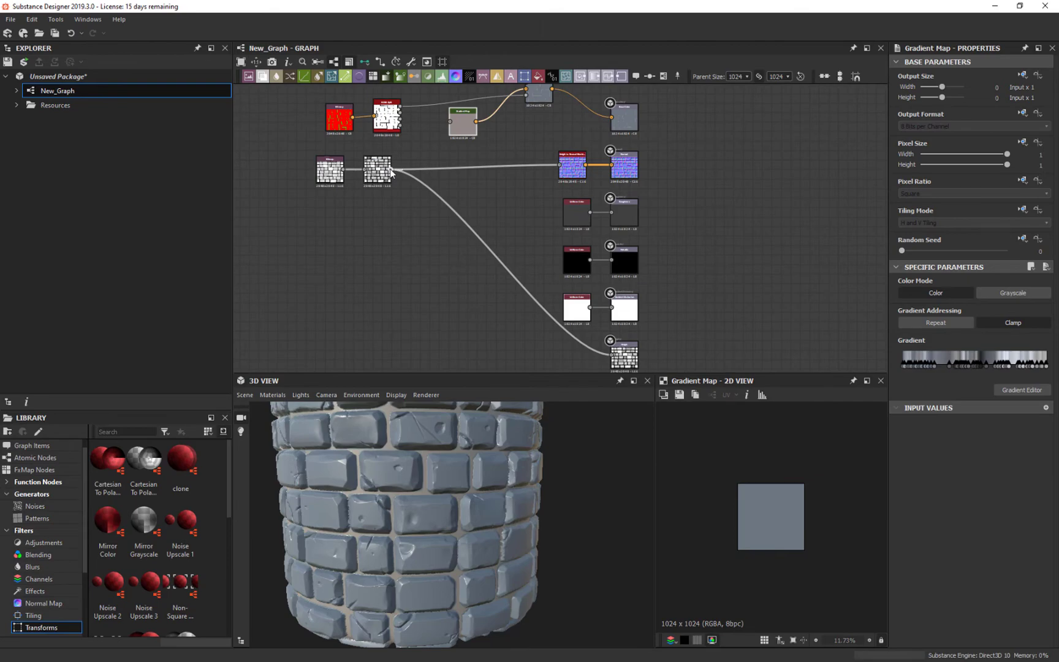
{"action": "left_click_drag", "start_coordinate": [391, 172], "coordinate": [510, 219]}
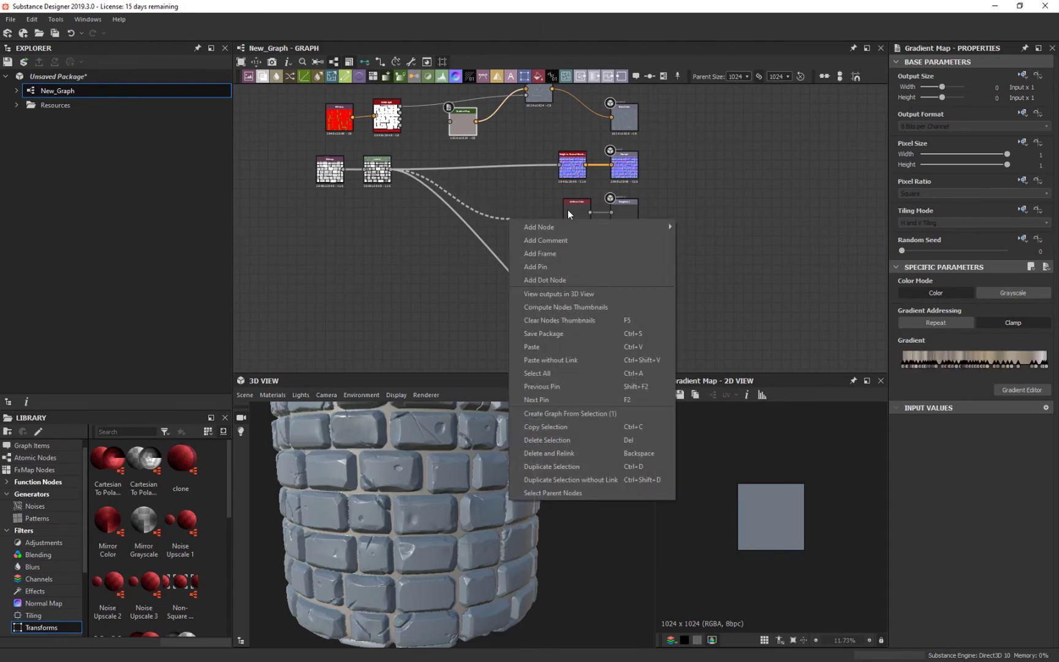
{"action": "key", "text": "Escape"}
{"action": "left_click", "coordinate": [585, 217]}
{"action": "scroll", "coordinate": [579, 223], "scroll_direction": "up", "scroll_amount": 2}
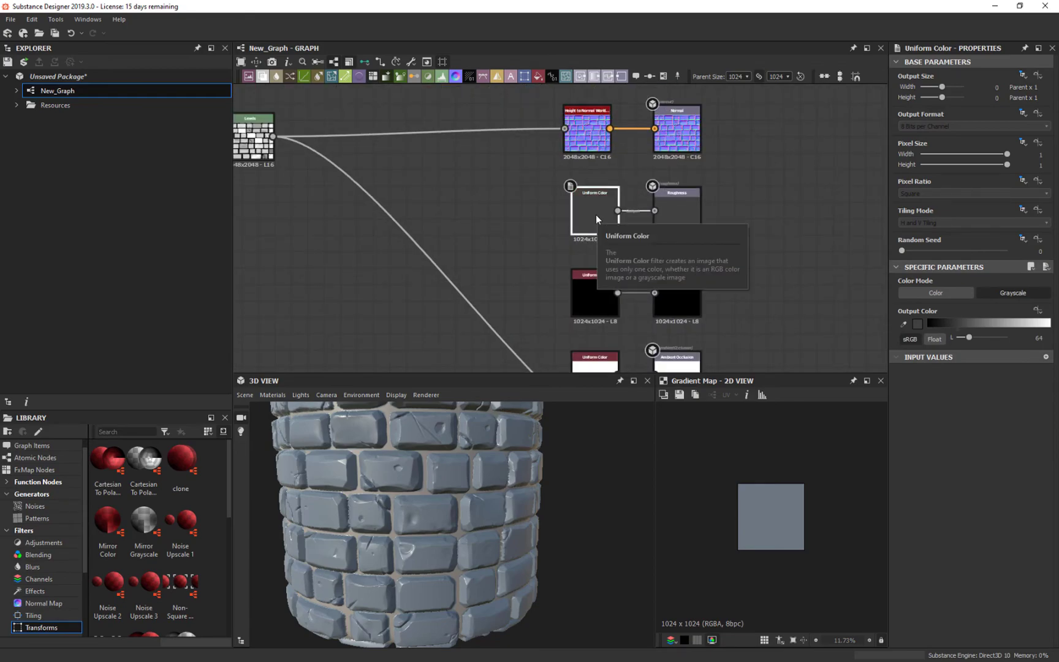
{"action": "key", "text": "Delete"}
{"action": "scroll", "coordinate": [508, 215], "scroll_direction": "down", "scroll_amount": 1}
{"action": "middle_click_drag", "start_coordinate": [508, 214], "coordinate": [539, 206]}
{"action": "middle_click_drag", "start_coordinate": [491, 138], "coordinate": [529, 209]}
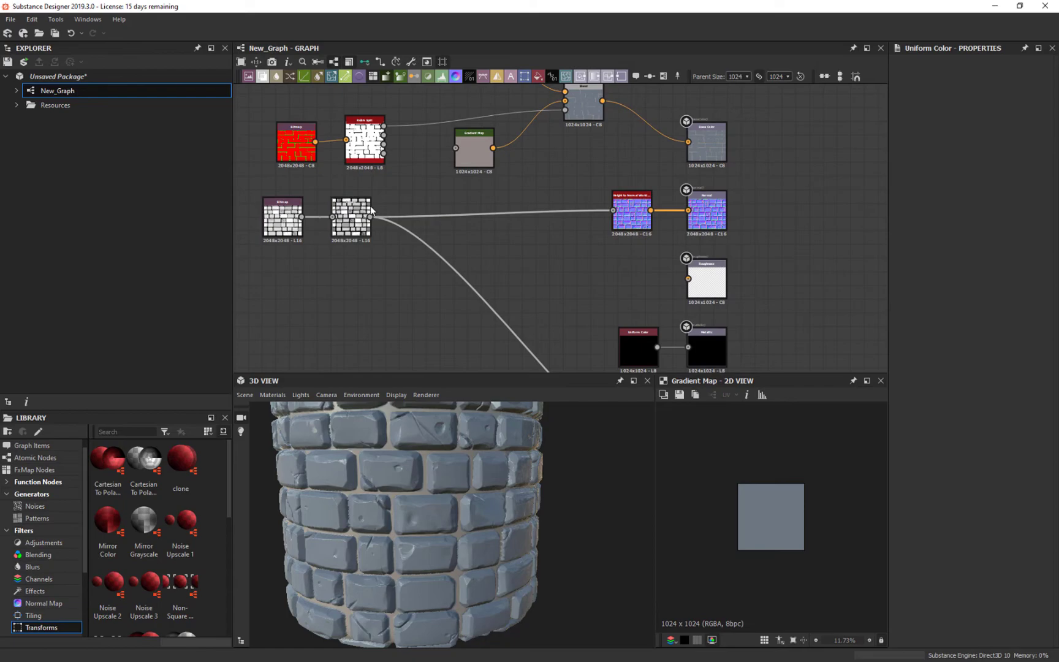
{"action": "right_click", "coordinate": [544, 256]}
{"action": "key", "text": "Escape"}
{"action": "key", "text": "ctrl+z"}
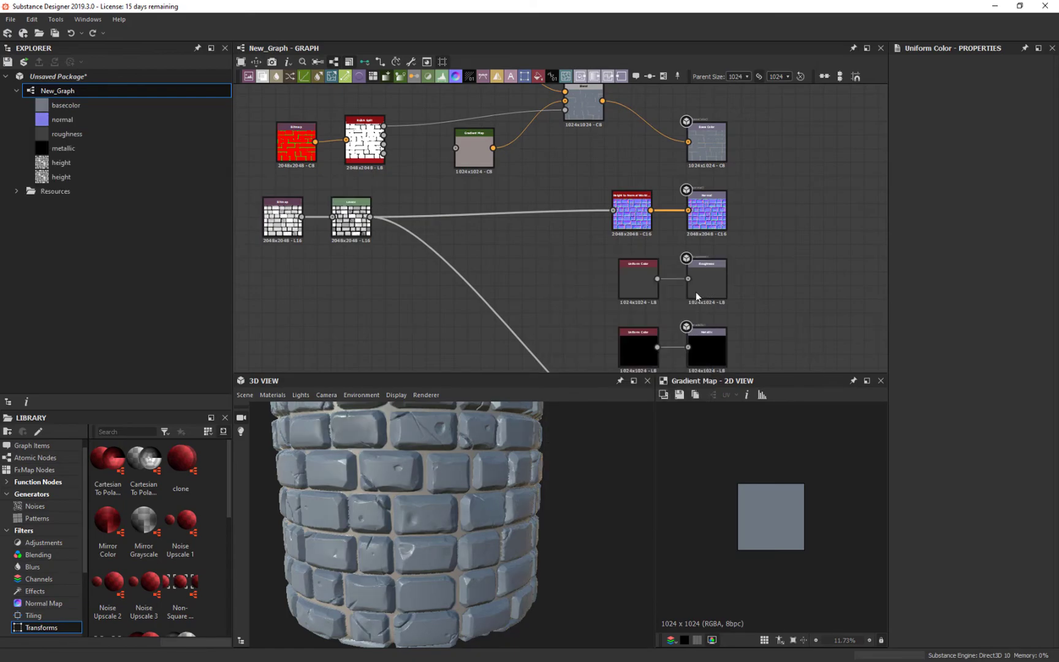
- Move the roughness Uniform Color node away from its output and place a duplicate directly beneath it
{"action": "left_click_drag", "start_coordinate": [650, 282], "coordinate": [526, 253]}
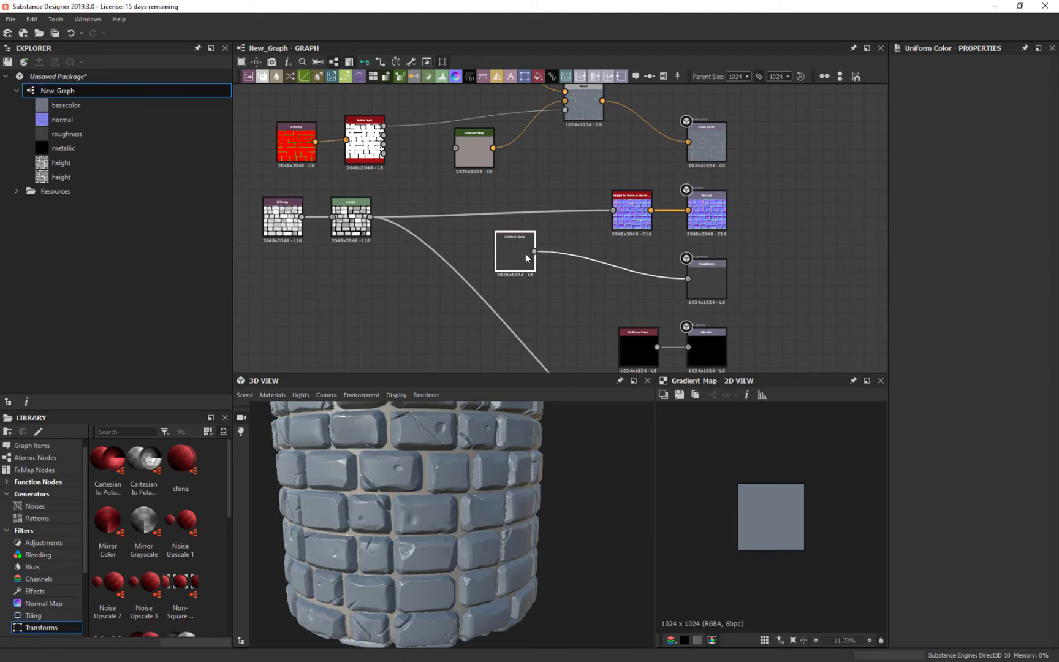
{"action": "key", "text": "ctrl+d"}
{"action": "left_click_drag", "start_coordinate": [566, 217], "coordinate": [522, 297]}
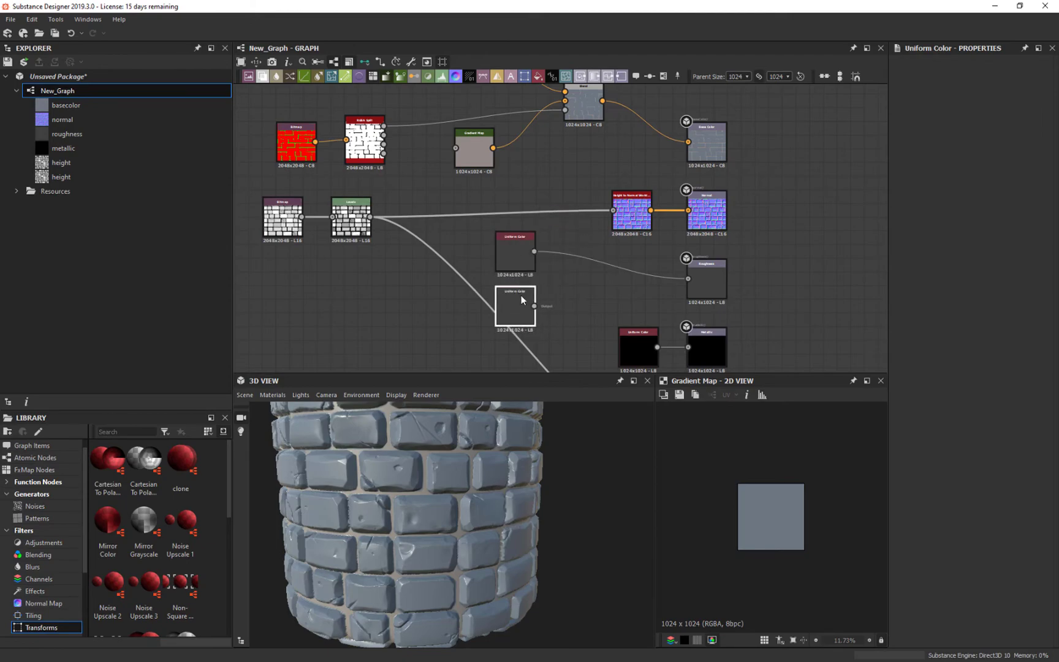
- Set the grayscale output color of the upper roughness Uniform Color to 42
{"action": "left_click", "coordinate": [522, 258]}
{"action": "double_click", "coordinate": [521, 255]}
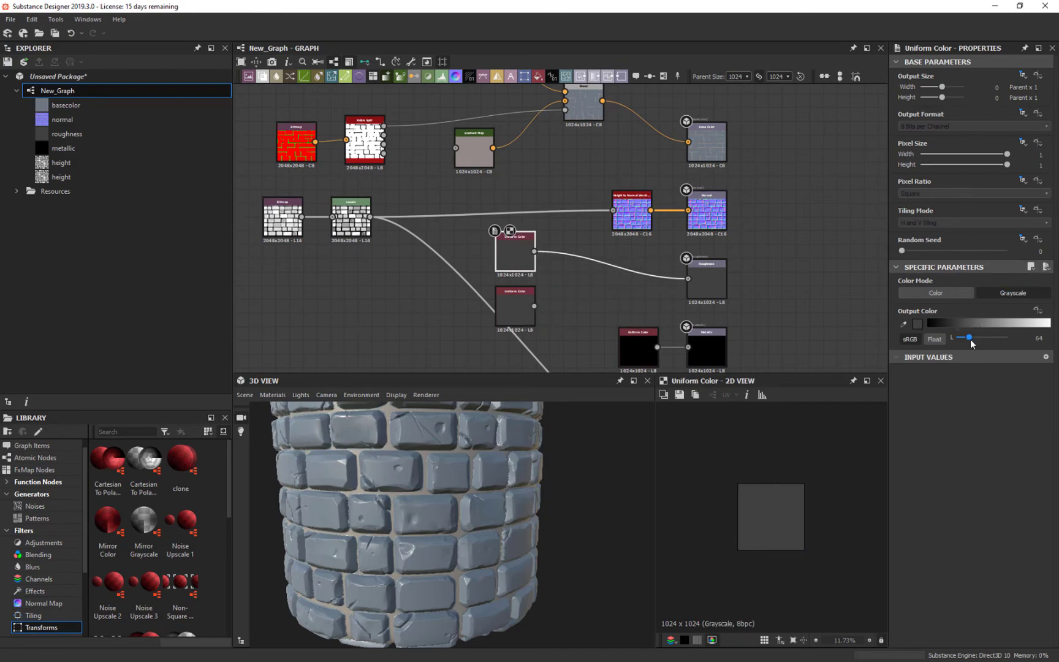
{"action": "left_click_drag", "start_coordinate": [968, 340], "coordinate": [965, 340]}
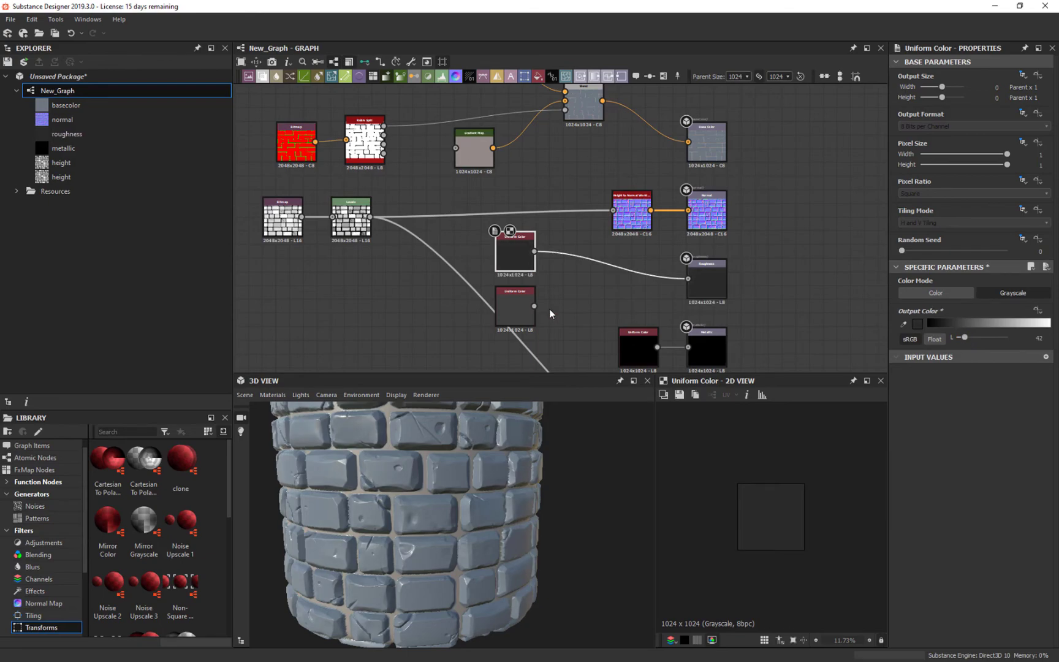
- Insert a Blend node between the upper Uniform Color and the Roughness output
{"action": "left_click", "coordinate": [588, 256]}
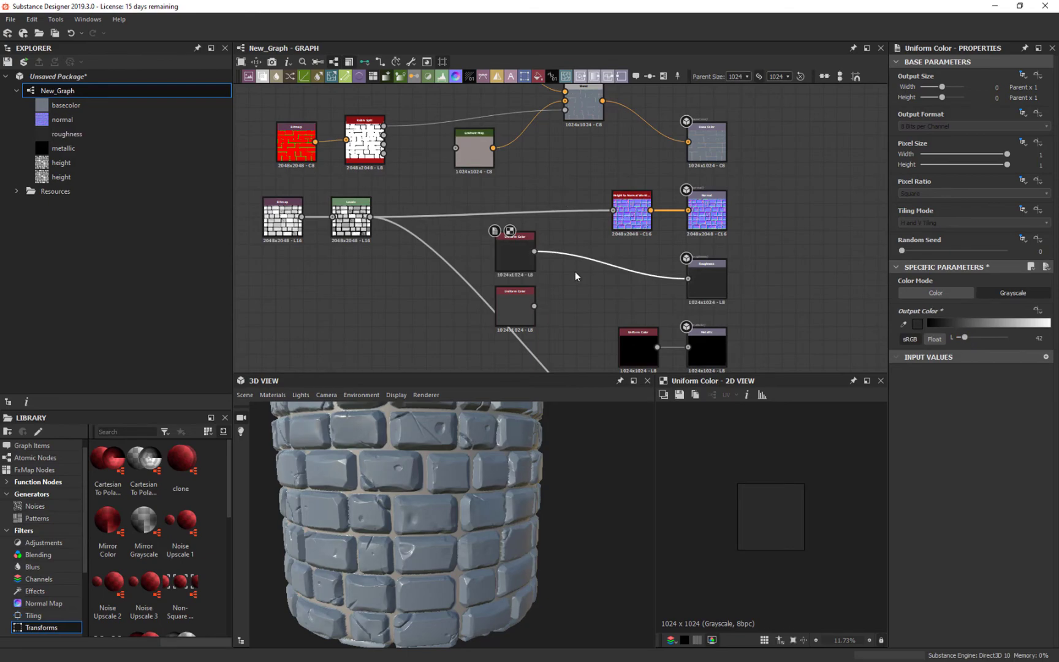
{"action": "key", "text": "space"}
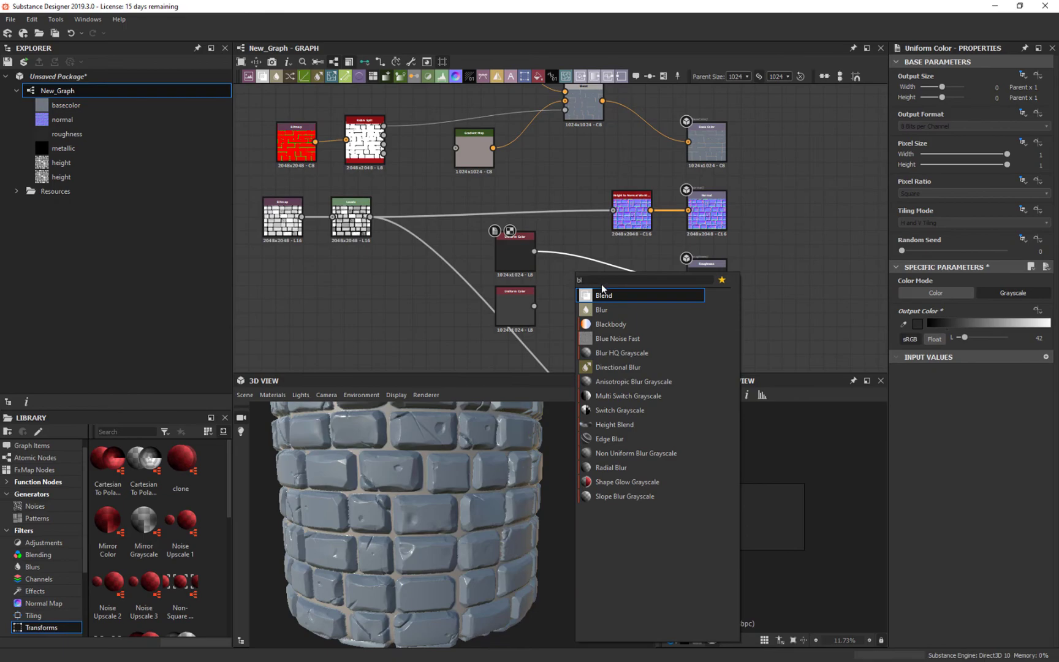
{"action": "left_click", "coordinate": [602, 295]}
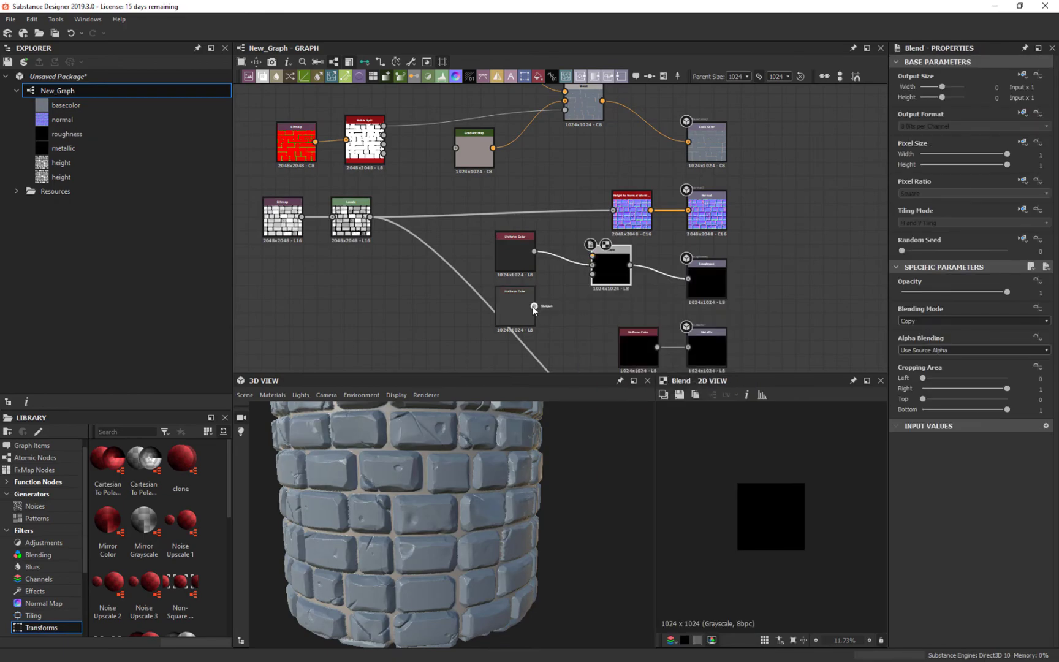
- Connect the lower Uniform Color to the roughness Blend's foreground and the RGBA Split's G output to its opacity, and inspect the result
{"action": "left_click_drag", "start_coordinate": [534, 306], "coordinate": [592, 257]}
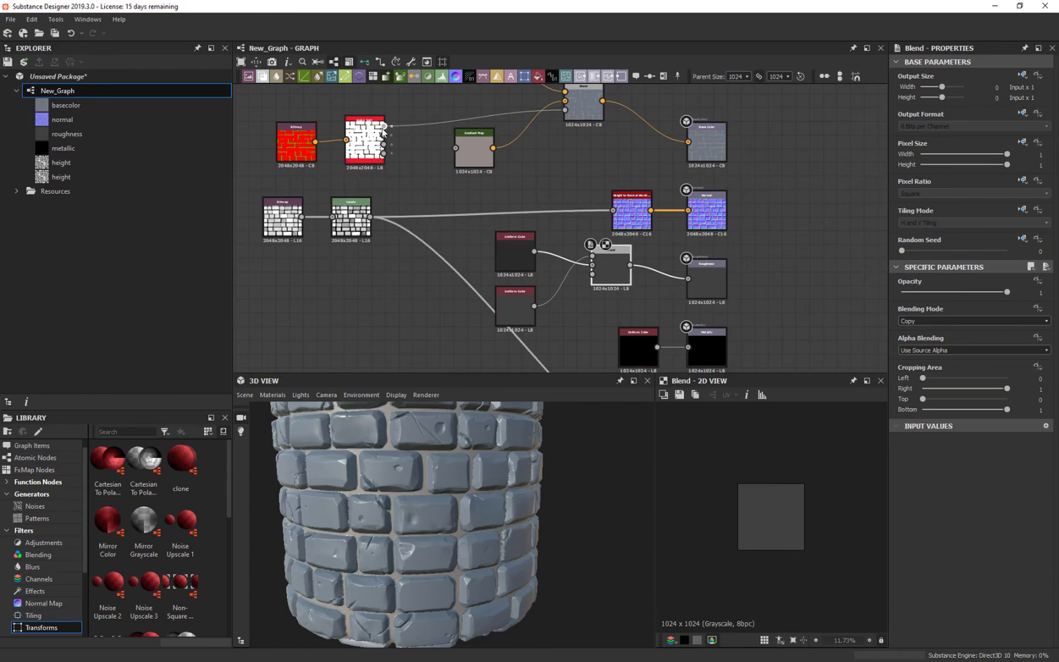
{"action": "left_click_drag", "start_coordinate": [584, 273], "coordinate": [592, 273]}
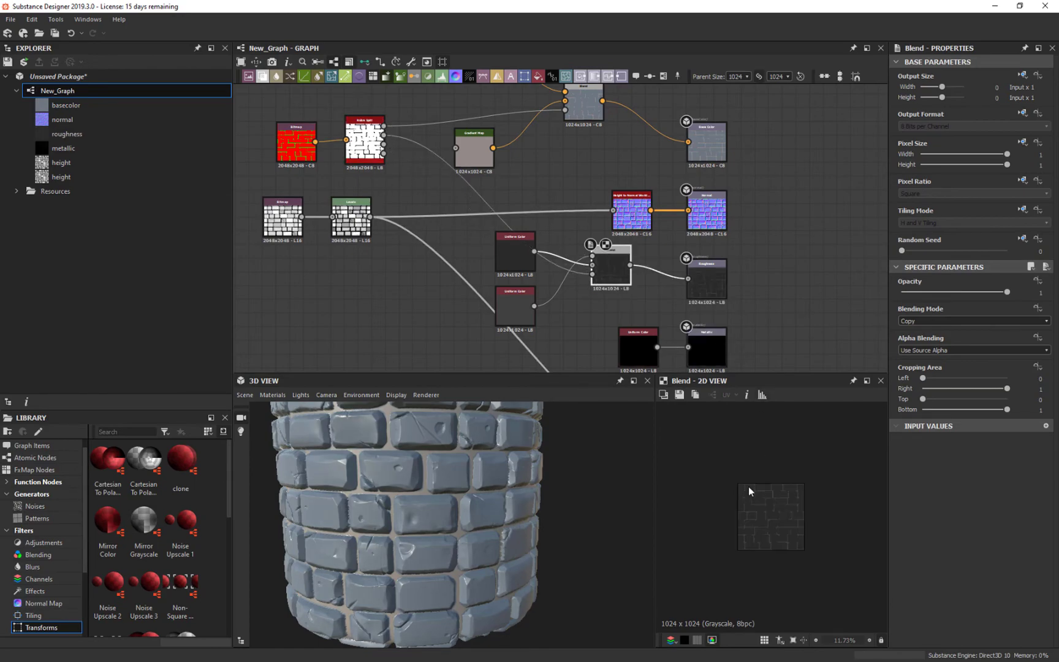
{"action": "scroll", "coordinate": [704, 277], "scroll_direction": "up", "scroll_amount": 5}
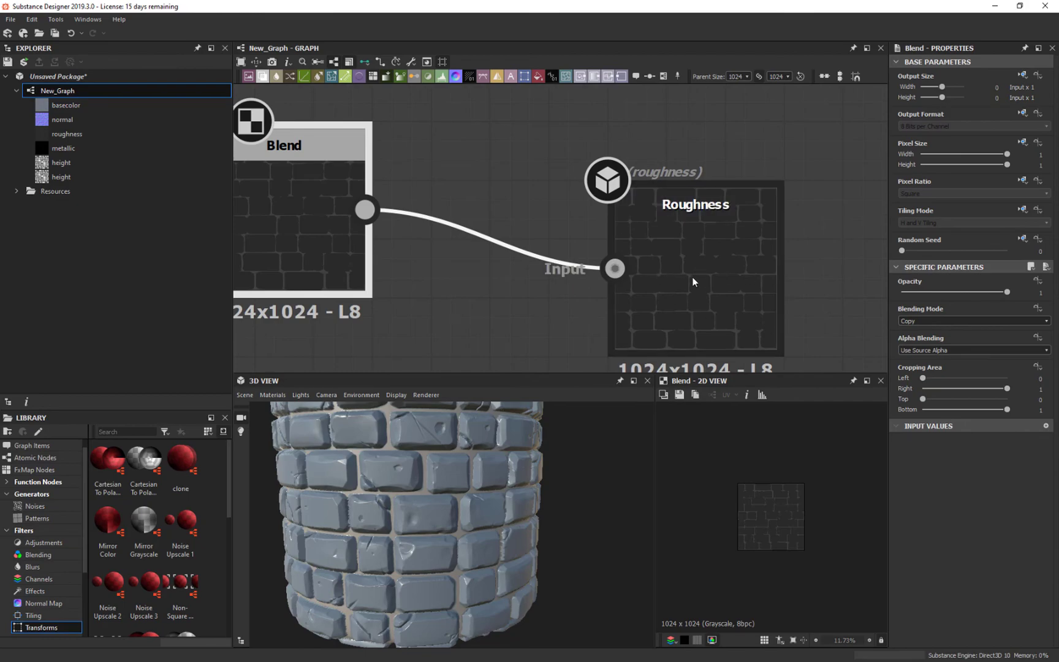
{"action": "left_click", "coordinate": [738, 338]}
{"action": "scroll", "coordinate": [568, 507], "scroll_direction": "down", "scroll_amount": 4}
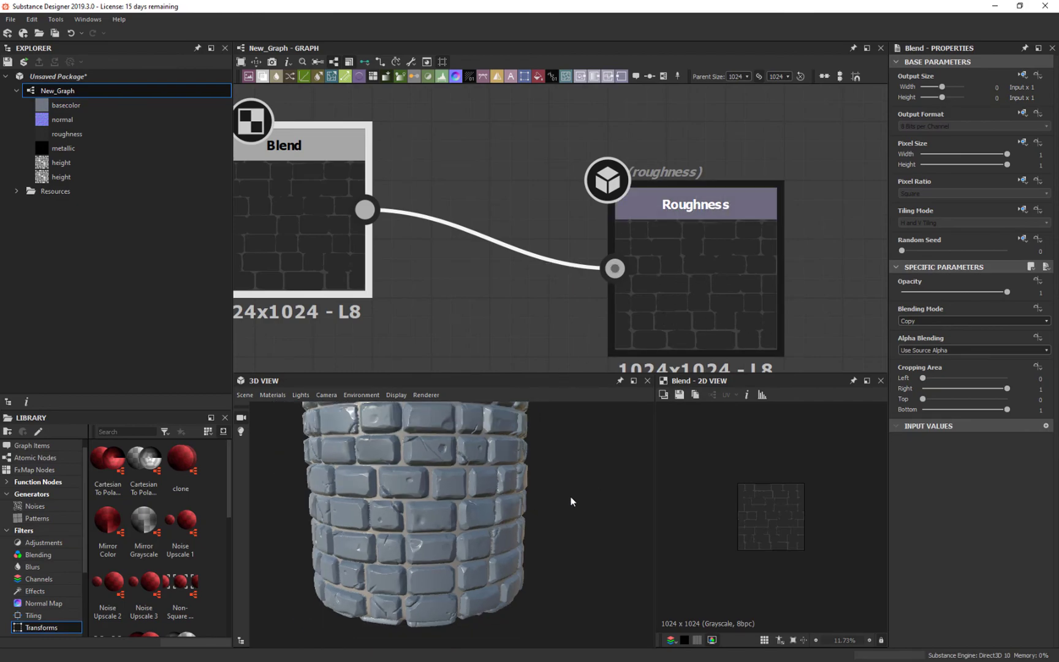
- Swap the roughness Blend's foreground and background connections and nudge the upper roughness Uniform Color slightly downward
{"action": "left_click_drag", "start_coordinate": [569, 459], "coordinate": [540, 485]}
{"action": "scroll", "coordinate": [570, 243], "scroll_direction": "down", "scroll_amount": 4}
{"action": "middle_click_drag", "start_coordinate": [399, 208], "coordinate": [578, 248]}
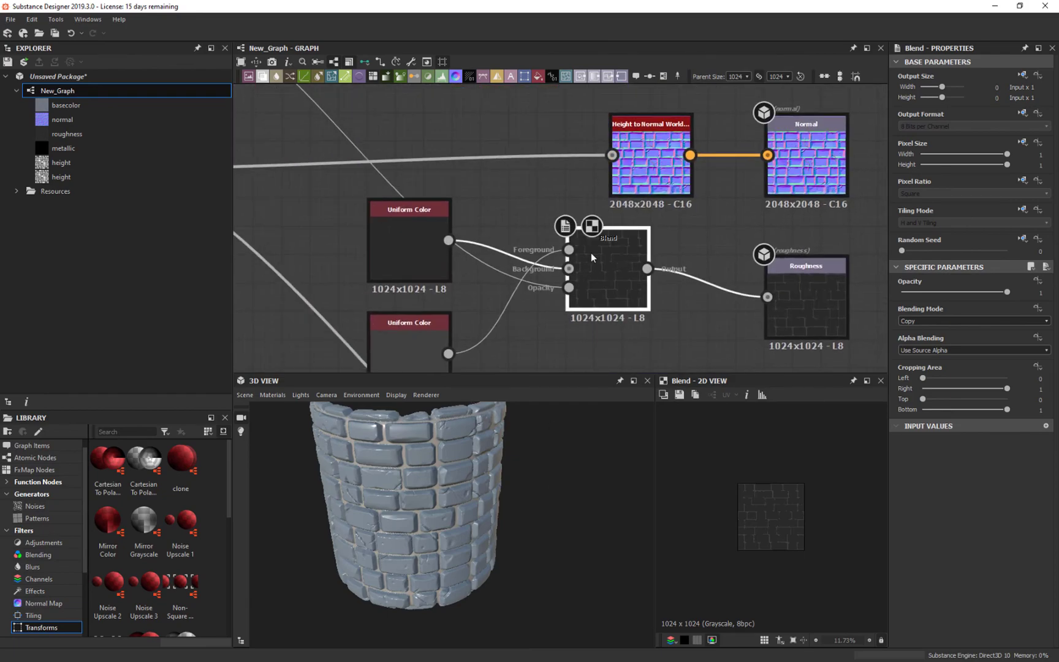
{"action": "left_click_drag", "start_coordinate": [530, 229], "coordinate": [557, 272]}
{"action": "key", "text": "x"}
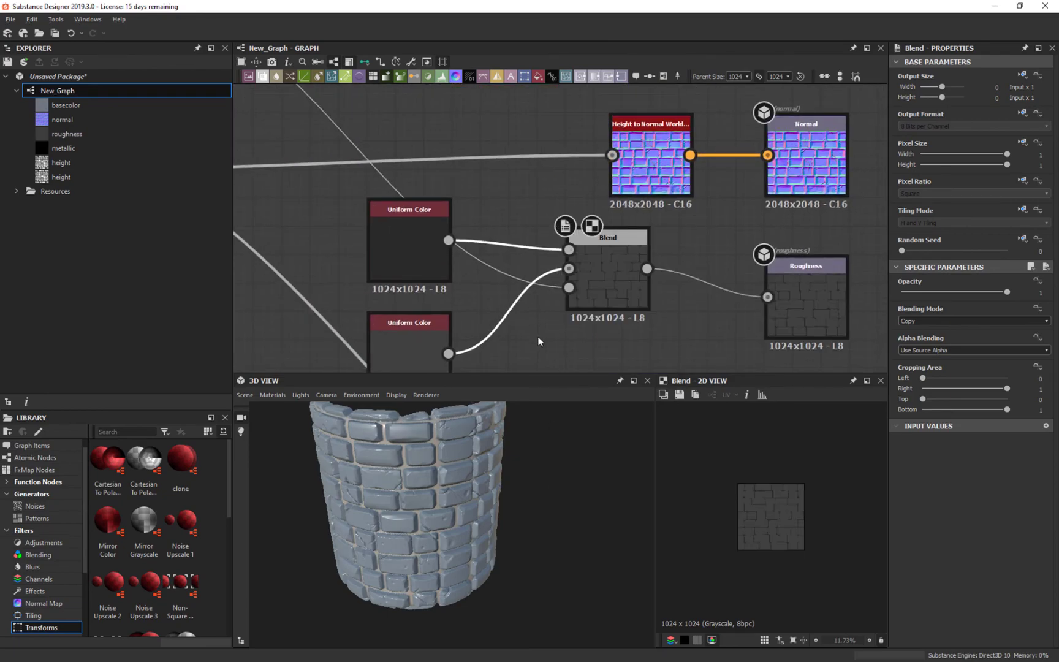
{"action": "left_click_drag", "start_coordinate": [468, 472], "coordinate": [549, 461]}
{"action": "left_click", "coordinate": [421, 265]}
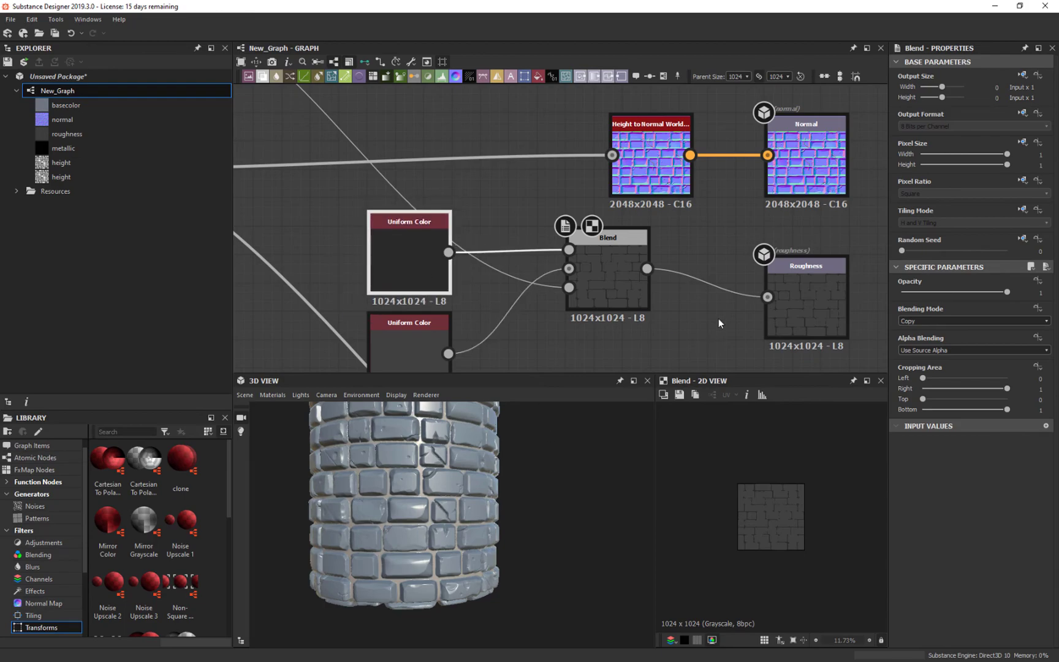
- Insert an Ambient Occlusion (HBAO) node into the link between the Levels node and the Height output
{"action": "scroll", "coordinate": [720, 319], "scroll_direction": "down", "scroll_amount": 4}
{"action": "middle_click_drag", "start_coordinate": [740, 313], "coordinate": [684, 161]}
{"action": "middle_click_drag", "start_coordinate": [471, 138], "coordinate": [469, 179]}
{"action": "left_click", "coordinate": [602, 286]}
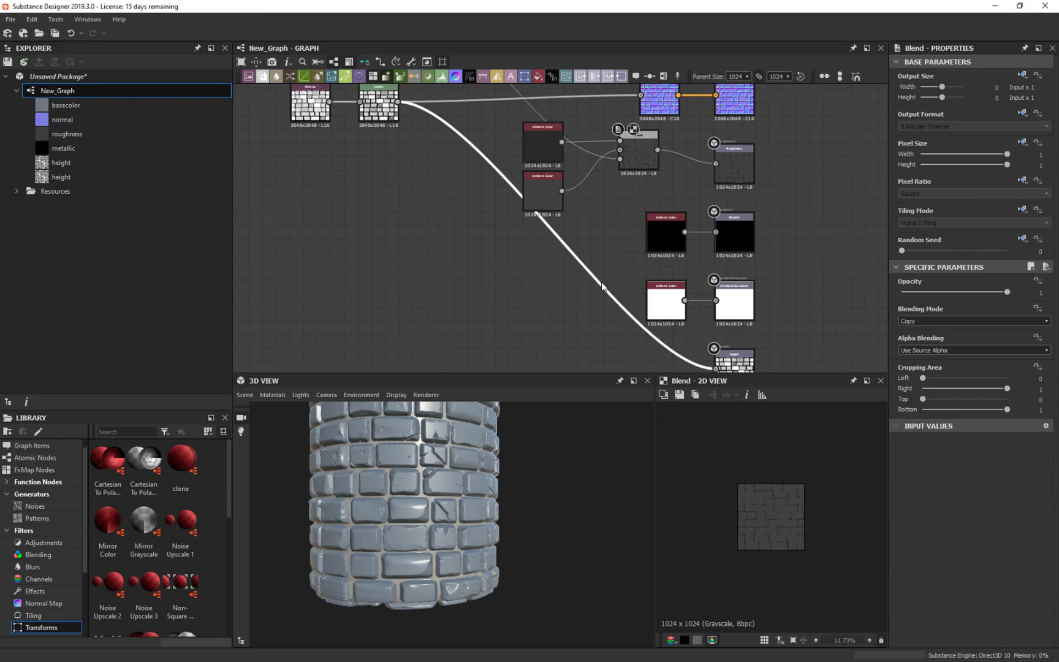
{"action": "key", "text": "space"}
{"action": "type", "text": "a"}
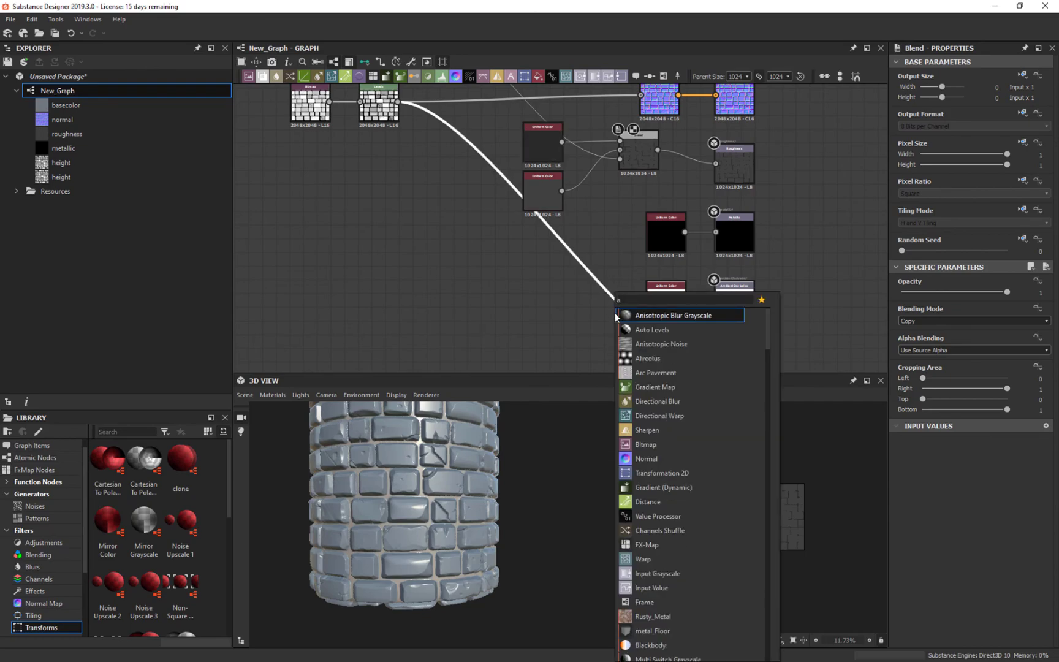
{"action": "type", "text": "mb"}
{"action": "left_click", "coordinate": [713, 317]}
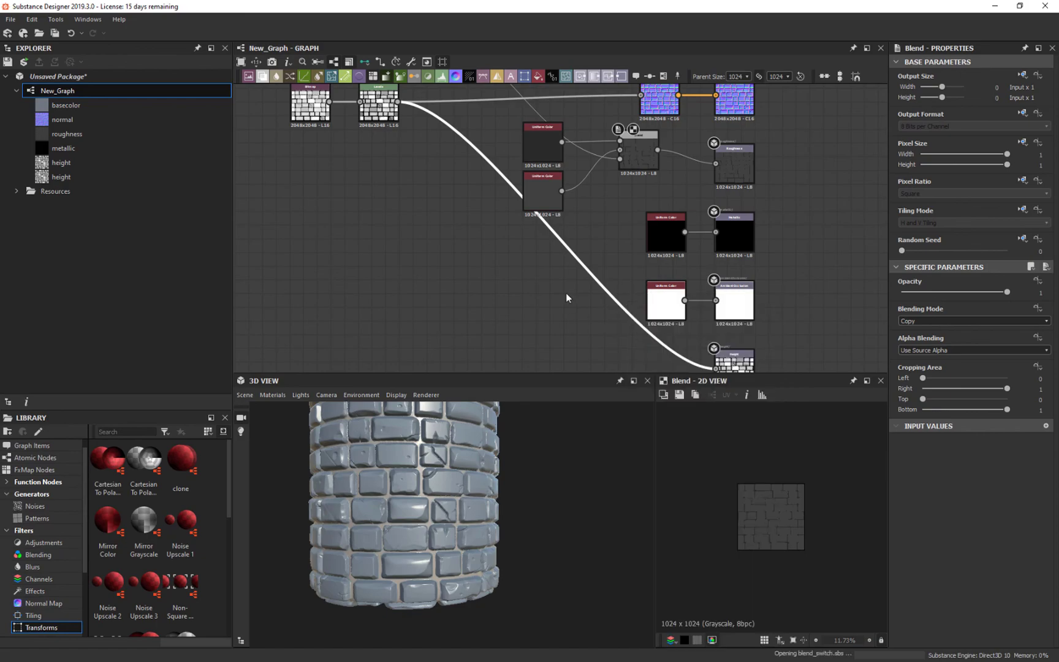
{"action": "left_click_drag", "start_coordinate": [562, 250], "coordinate": [535, 342]}
{"action": "middle_click_drag", "start_coordinate": [728, 334], "coordinate": [715, 252]}
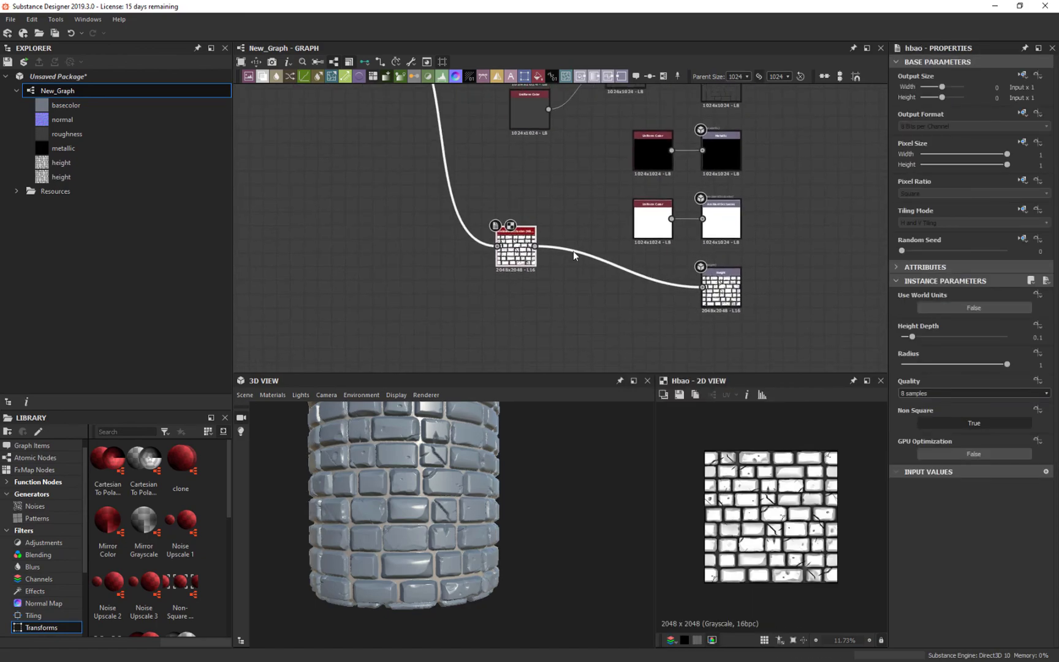
- Replace the white Uniform Color feeding the Ambient Occlusion output with the HBAO node, and remove the HBAO node's link to Height
{"action": "left_click", "coordinate": [659, 226]}
{"action": "key", "text": "Delete"}
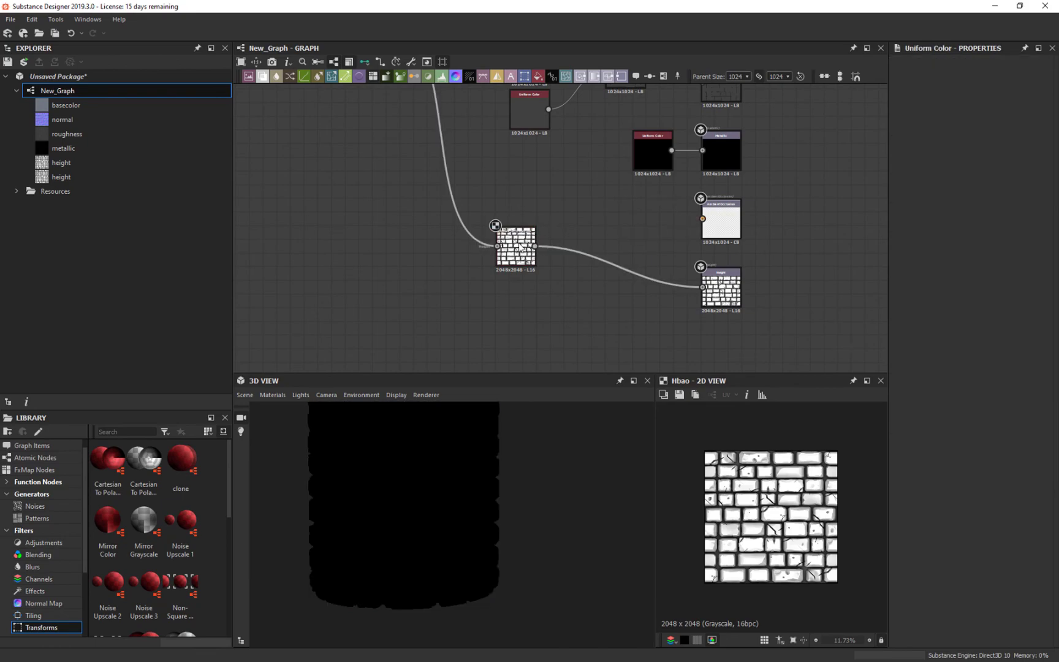
{"action": "left_click_drag", "start_coordinate": [526, 250], "coordinate": [704, 219]}
{"action": "key", "text": "Delete"}
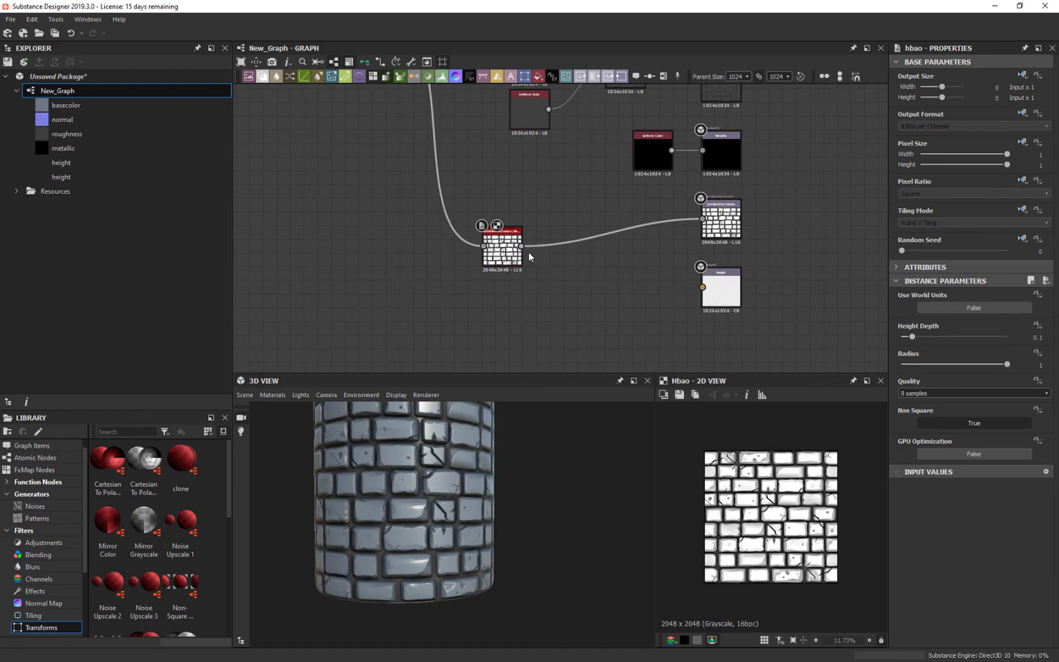
- Move the HBAO node closer to the Ambient Occlusion output and connect the Levels node directly to the Height output
{"action": "left_click_drag", "start_coordinate": [496, 255], "coordinate": [564, 201]}
{"action": "middle_click_drag", "start_coordinate": [551, 246], "coordinate": [623, 344]}
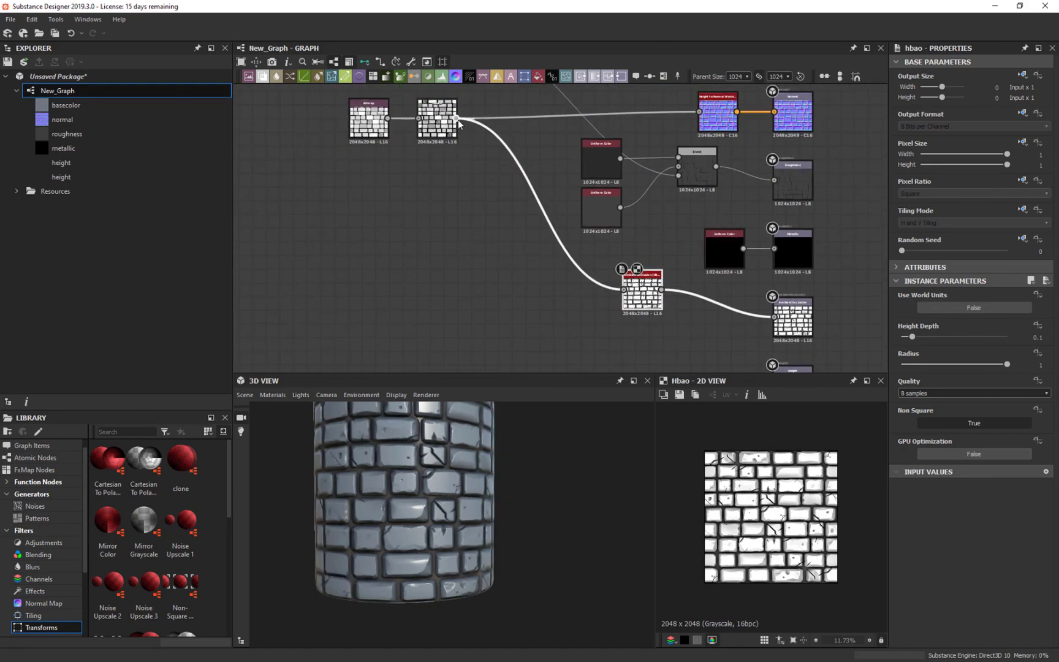
{"action": "left_click_drag", "start_coordinate": [458, 122], "coordinate": [634, 290]}
{"action": "left_click_drag", "start_coordinate": [549, 479], "coordinate": [522, 497]}
{"action": "middle_click_drag", "start_coordinate": [496, 193], "coordinate": [653, 255]}
{"action": "left_click", "coordinate": [788, 329]}
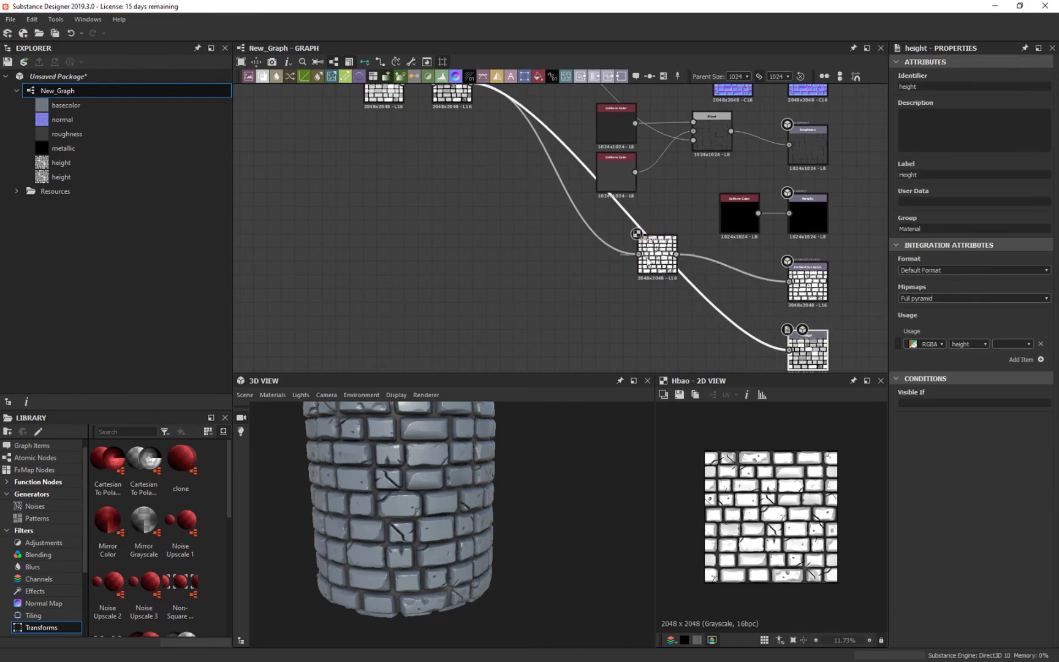
- Align the HBAO node in a column beneath the two roughness Uniform Color nodes and tidy the spacing around the roughness Blend
{"action": "left_click_drag", "start_coordinate": [657, 260], "coordinate": [615, 233]}
{"action": "middle_click_drag", "start_coordinate": [626, 86], "coordinate": [585, 135]}
{"action": "left_click_drag", "start_coordinate": [682, 196], "coordinate": [695, 207]}
{"action": "mouse_move", "coordinate": [571, 195]}
{"action": "left_mouse_down"}
{"action": "mouse_move", "coordinate": [582, 191]}
{"action": "mouse_move", "coordinate": [573, 188]}
{"action": "left_mouse_up"}
{"action": "left_click", "coordinate": [572, 232]}
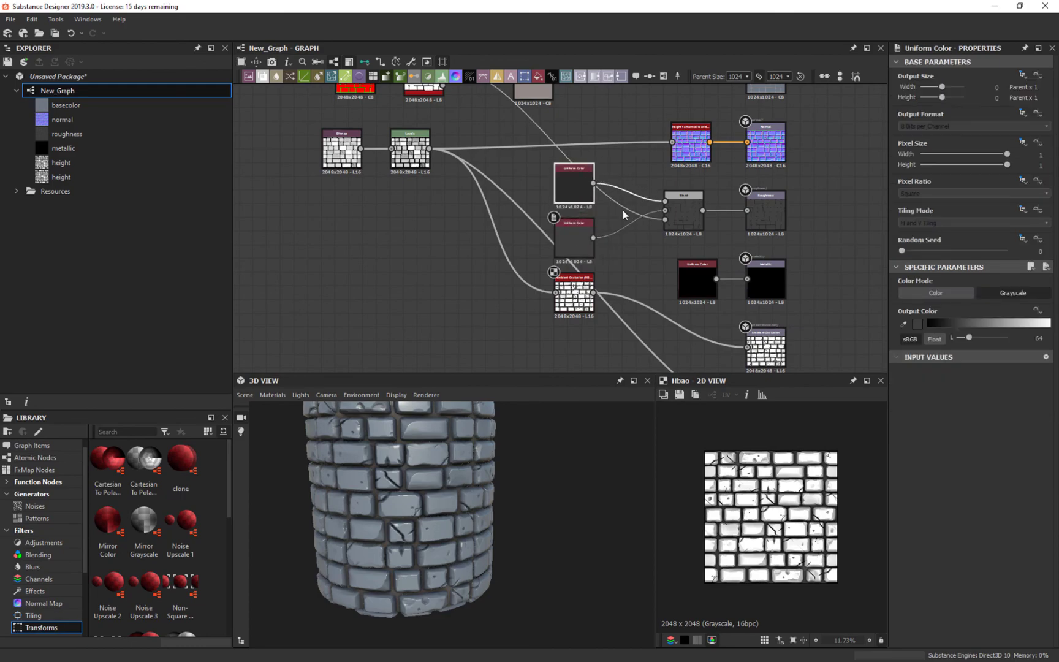
{"action": "scroll", "coordinate": [623, 215], "scroll_direction": "down", "scroll_amount": 3}
{"action": "scroll", "coordinate": [591, 116], "scroll_direction": "up", "scroll_amount": 3}
{"action": "middle_click_drag", "start_coordinate": [589, 117], "coordinate": [575, 153]}
{"action": "middle_click_drag", "start_coordinate": [723, 253], "coordinate": [633, 127]}
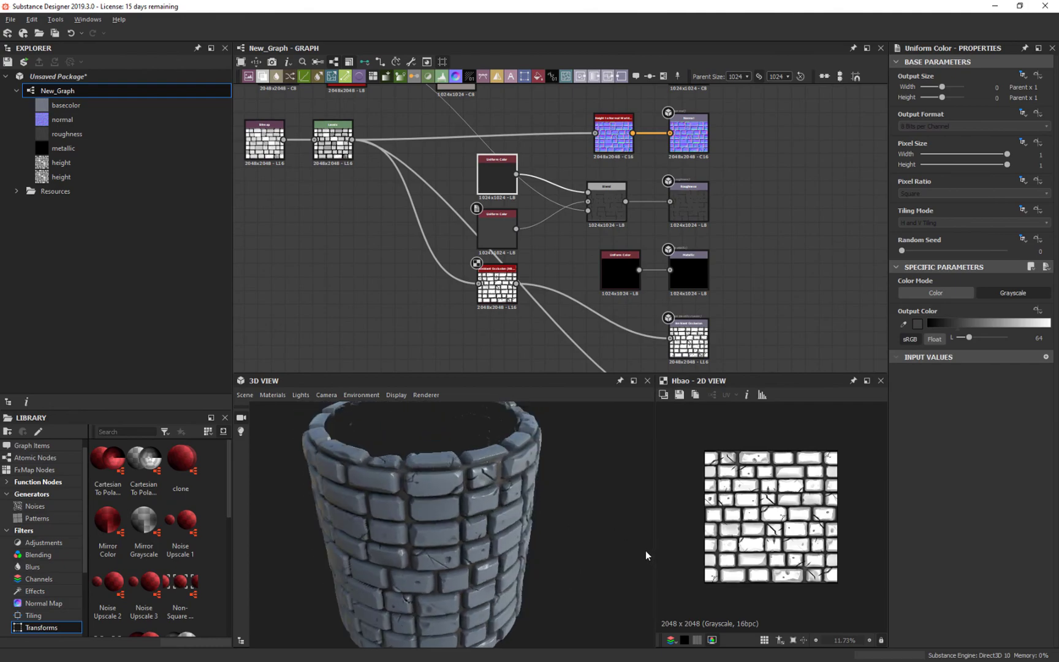